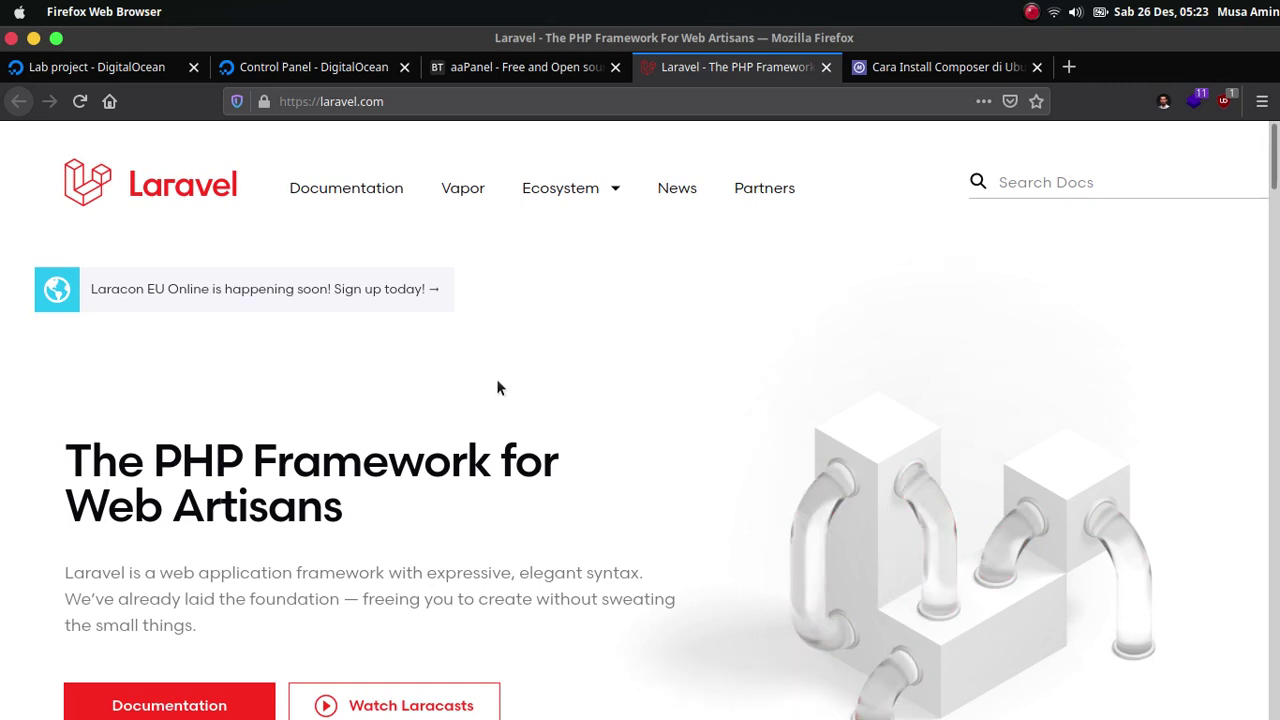
Review the centos droplet's details in the Lab project and the DNS records of the defnex.com domain.
{"action": "left_click", "coordinate": [137, 72]}
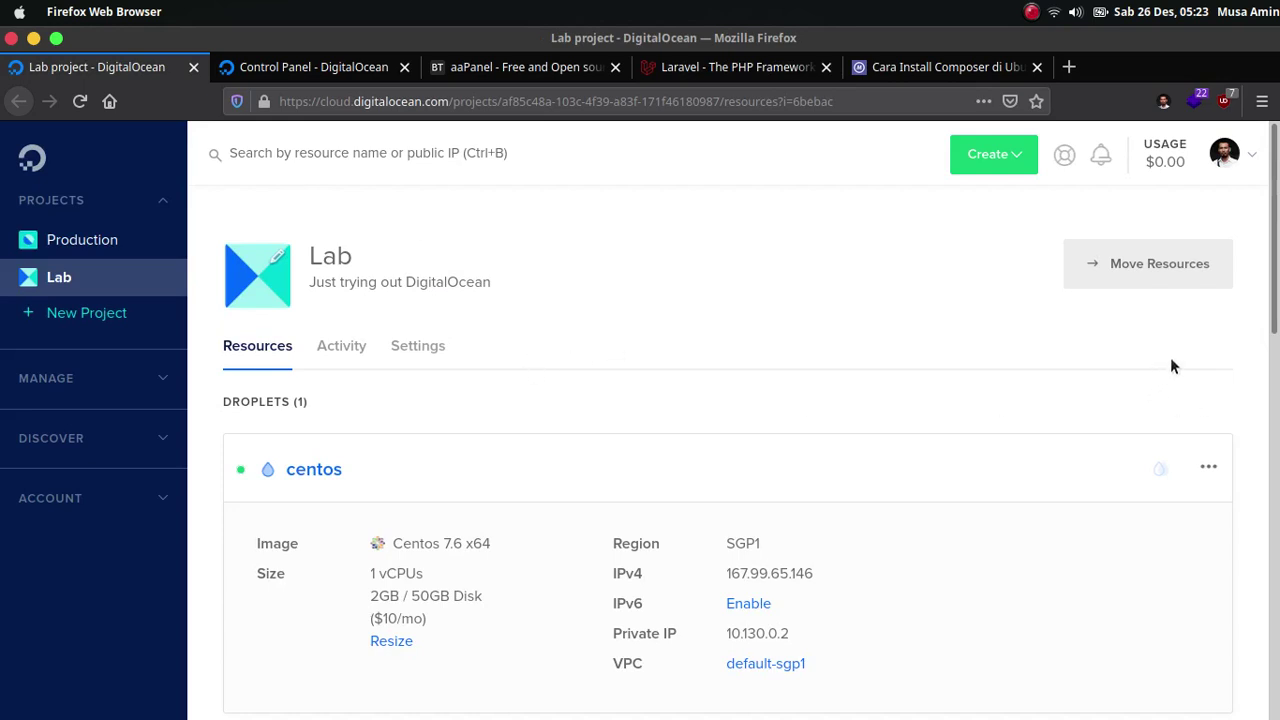
{"action": "scroll", "coordinate": [1173, 366], "scroll_direction": "down", "scroll_amount": 1}
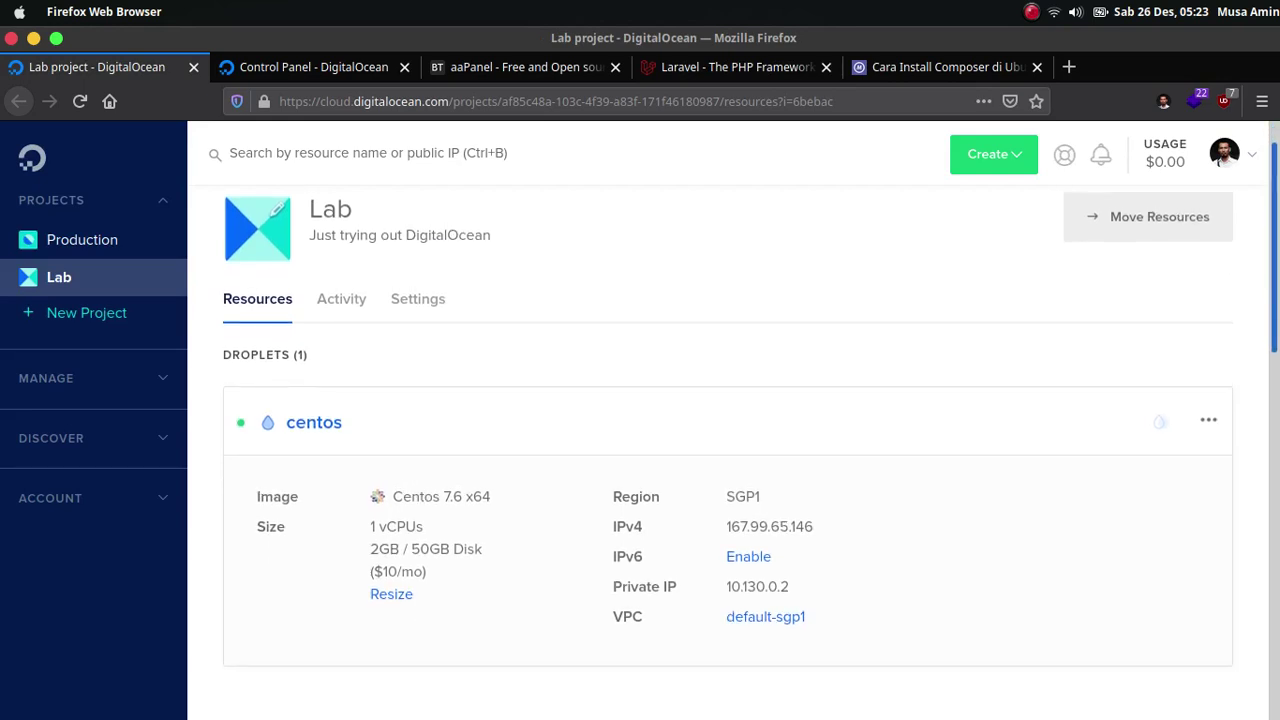
{"action": "scroll", "coordinate": [790, 343], "scroll_direction": "up", "scroll_amount": 1}
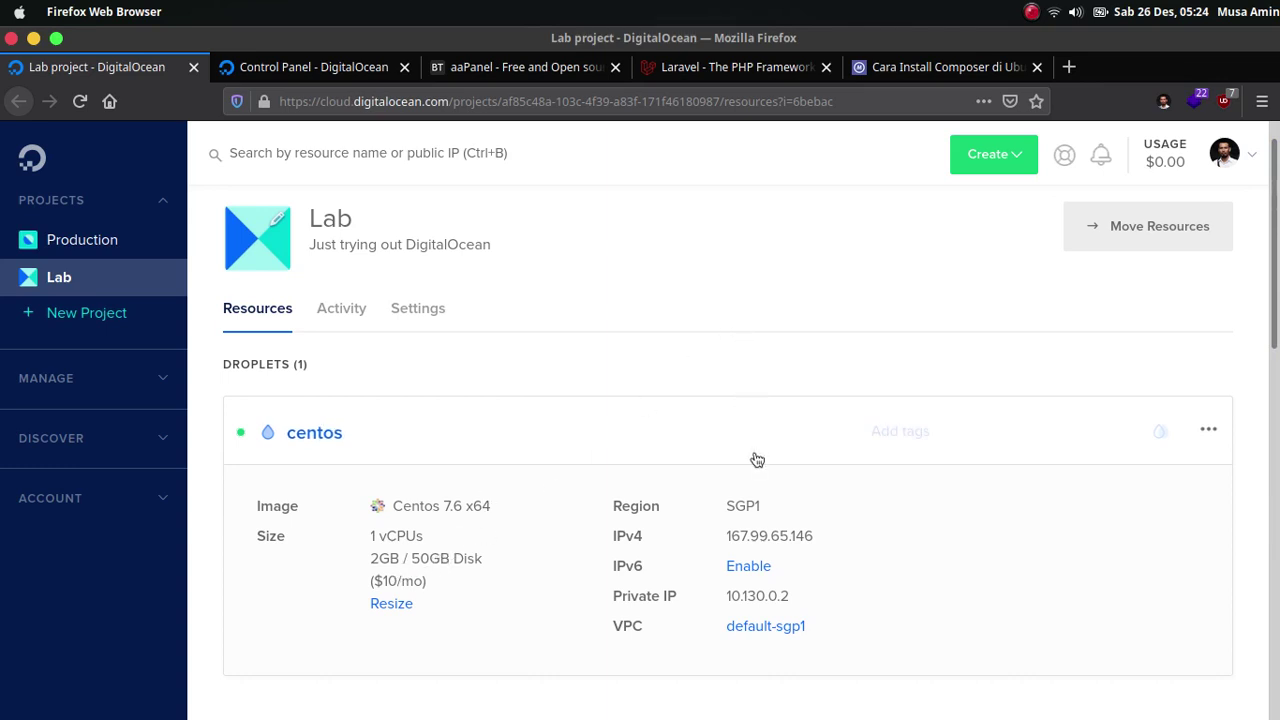
{"action": "mouse_move", "coordinate": [786, 543]}
{"action": "left_click", "coordinate": [310, 76]}
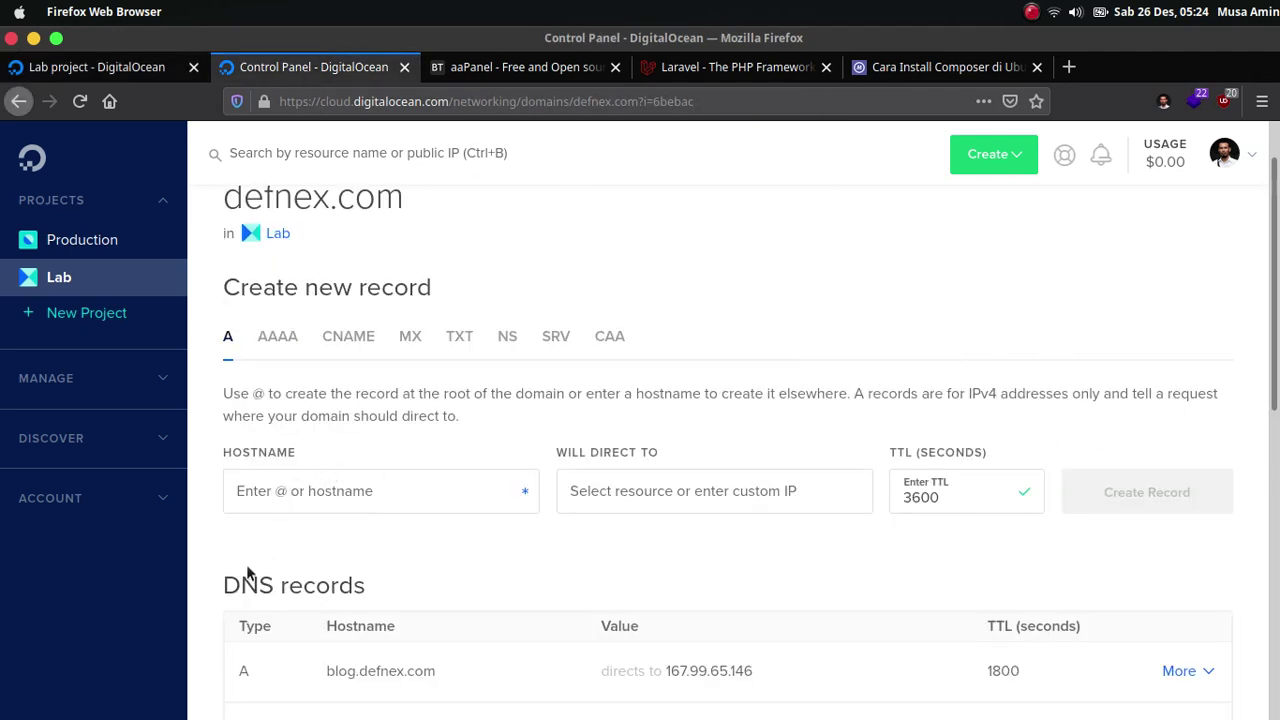
{"action": "mouse_move", "coordinate": [434, 678]}
{"action": "mouse_move", "coordinate": [730, 677]}
{"action": "mouse_move", "coordinate": [705, 712]}
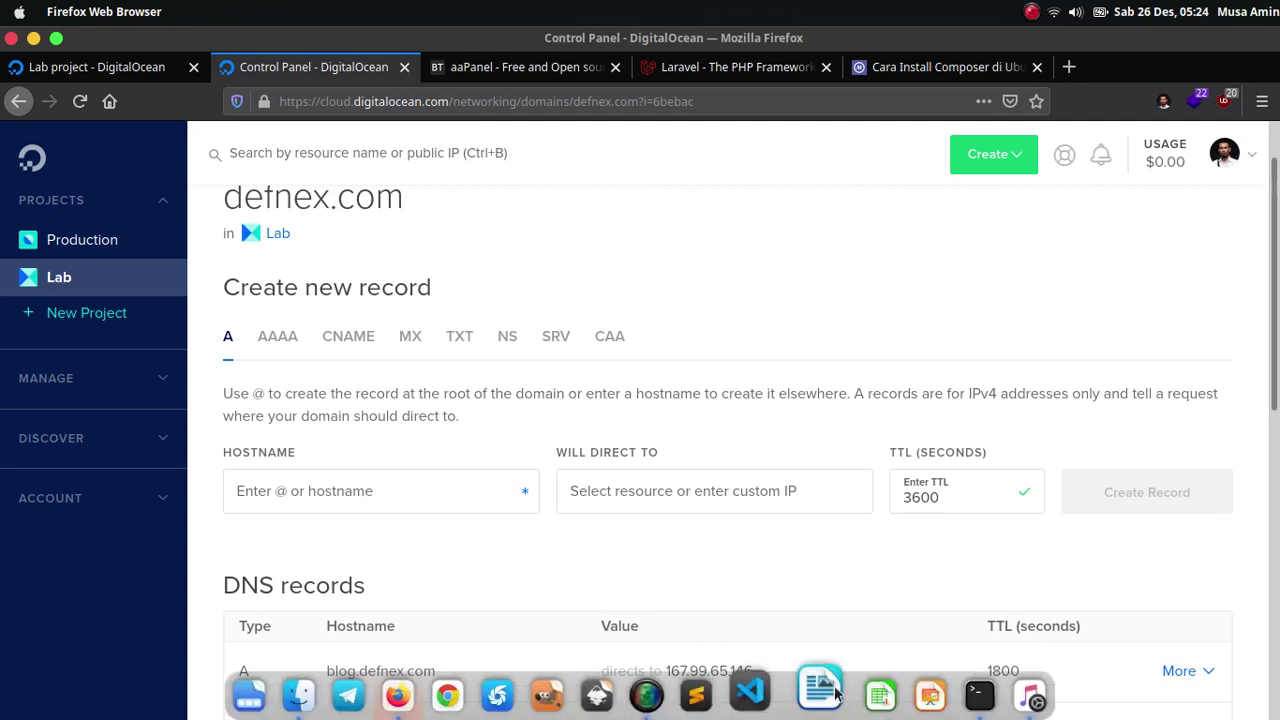
Switch to the terminal and update all server packages with "yum update -y".
{"action": "left_click", "coordinate": [966, 690]}
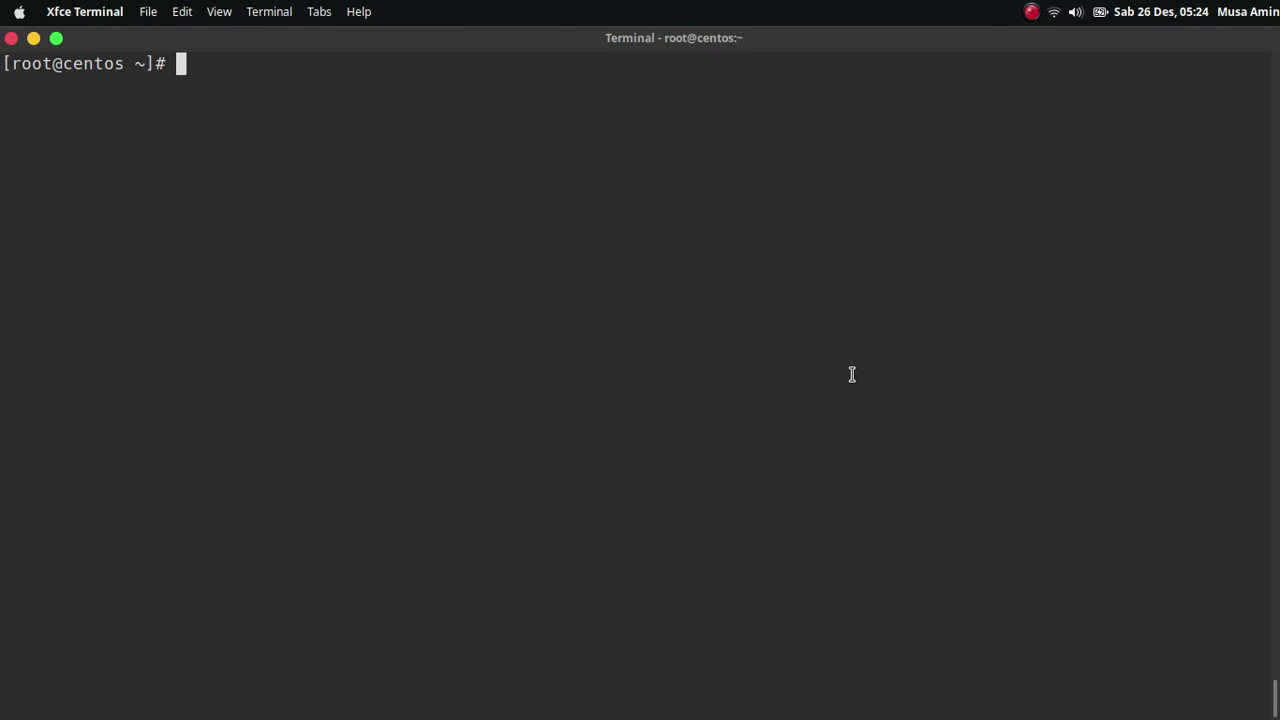
{"action": "type", "text": "yum update -y"}
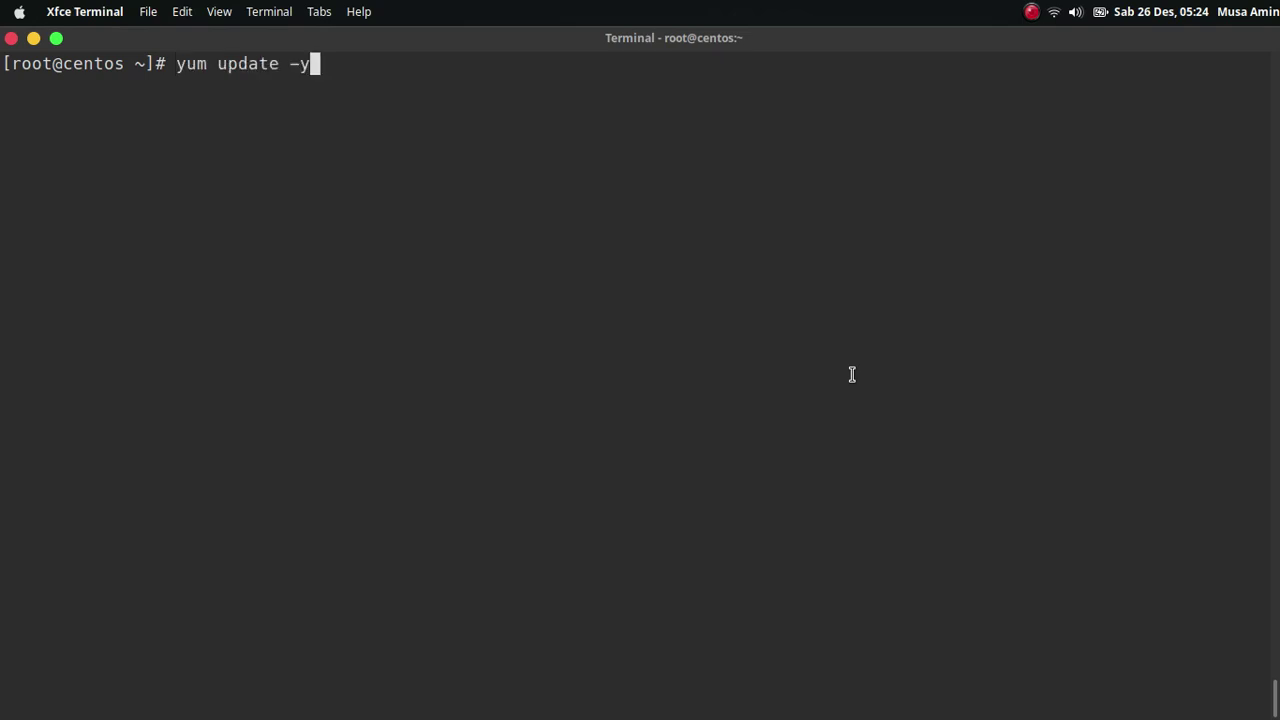
{"action": "key", "text": "Return"}
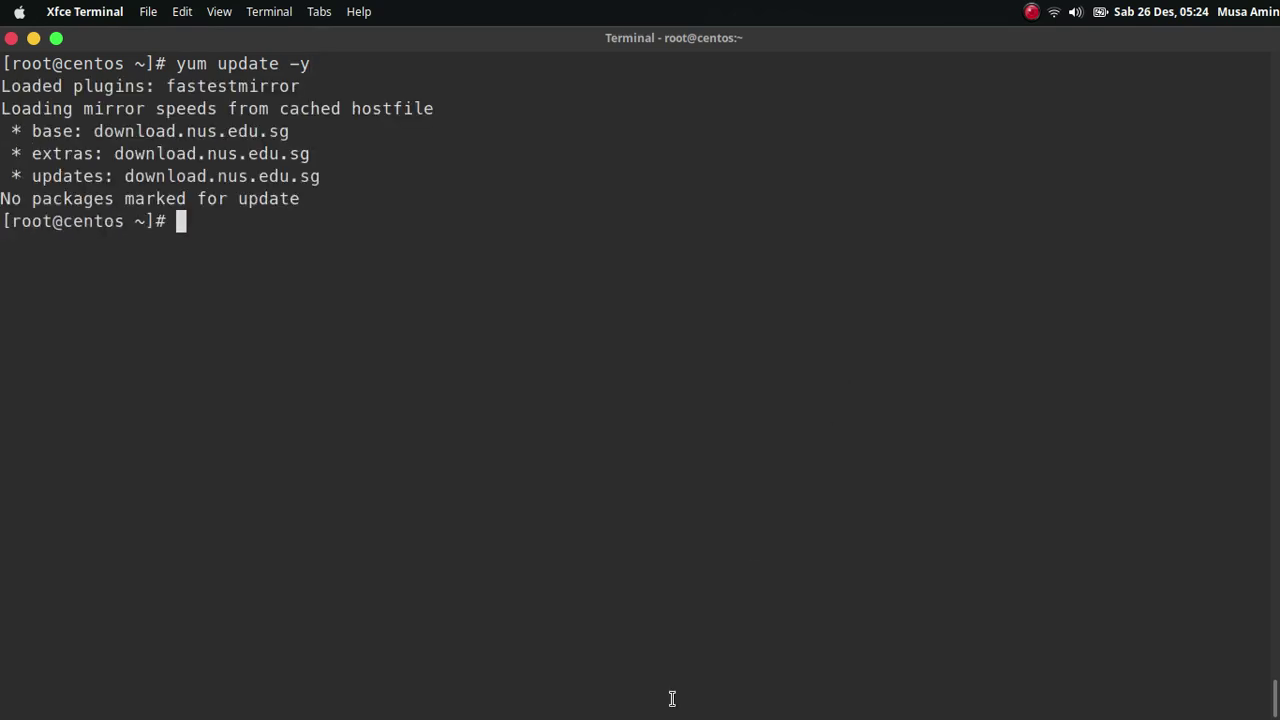
Switch to Firefox and copy the Centos installation command from the aaPanel website.
{"action": "mouse_move", "coordinate": [671, 700]}
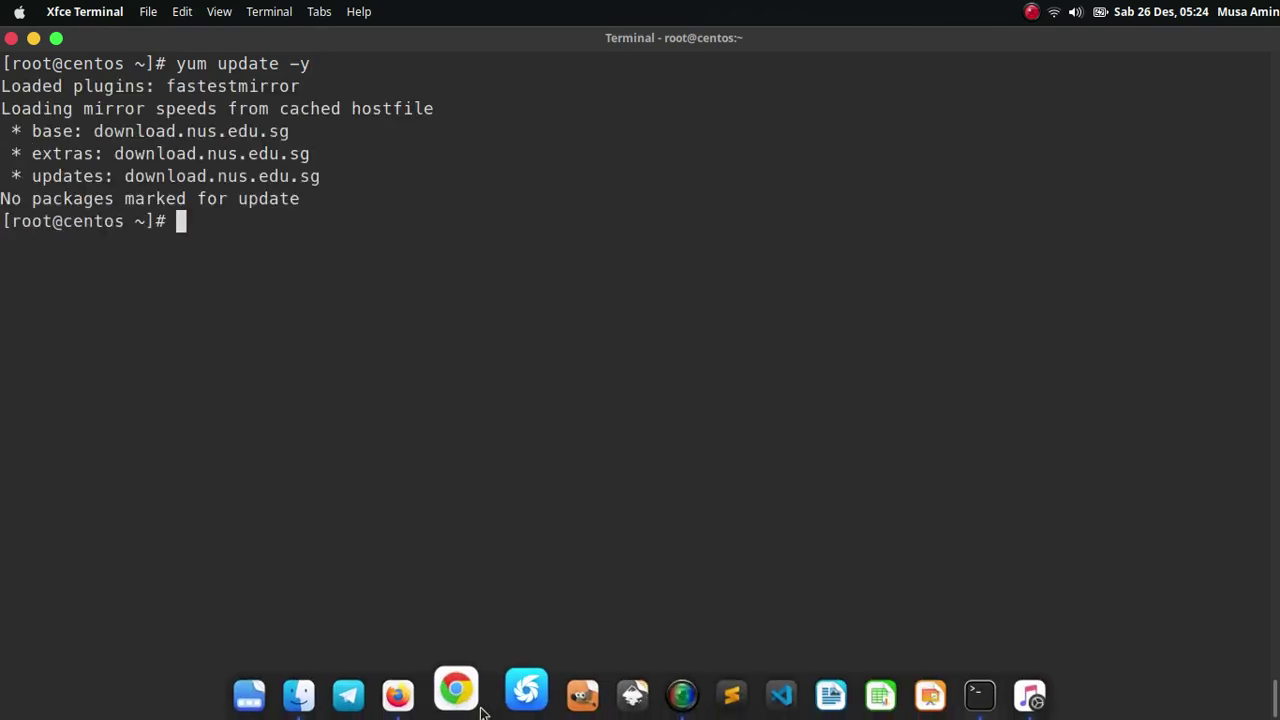
{"action": "left_click", "coordinate": [421, 693]}
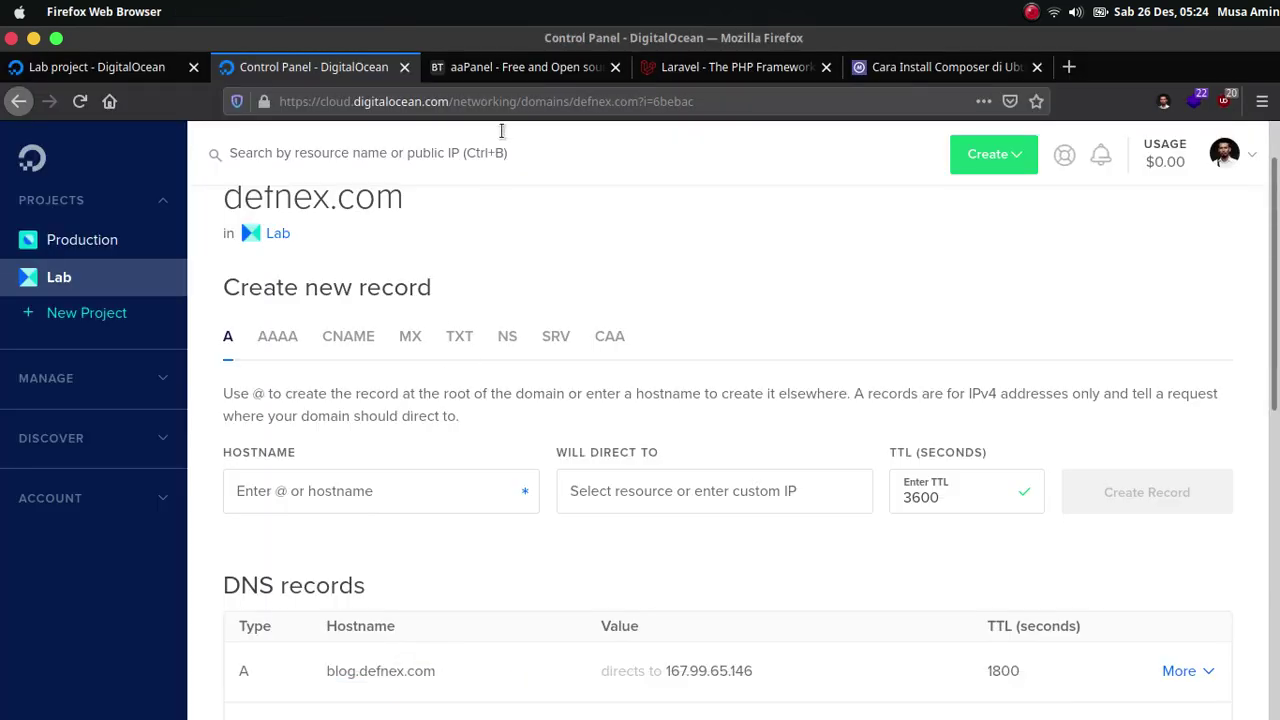
{"action": "left_click", "coordinate": [510, 66]}
{"action": "left_click_drag", "start_coordinate": [1274, 150], "coordinate": [1274, 580]}
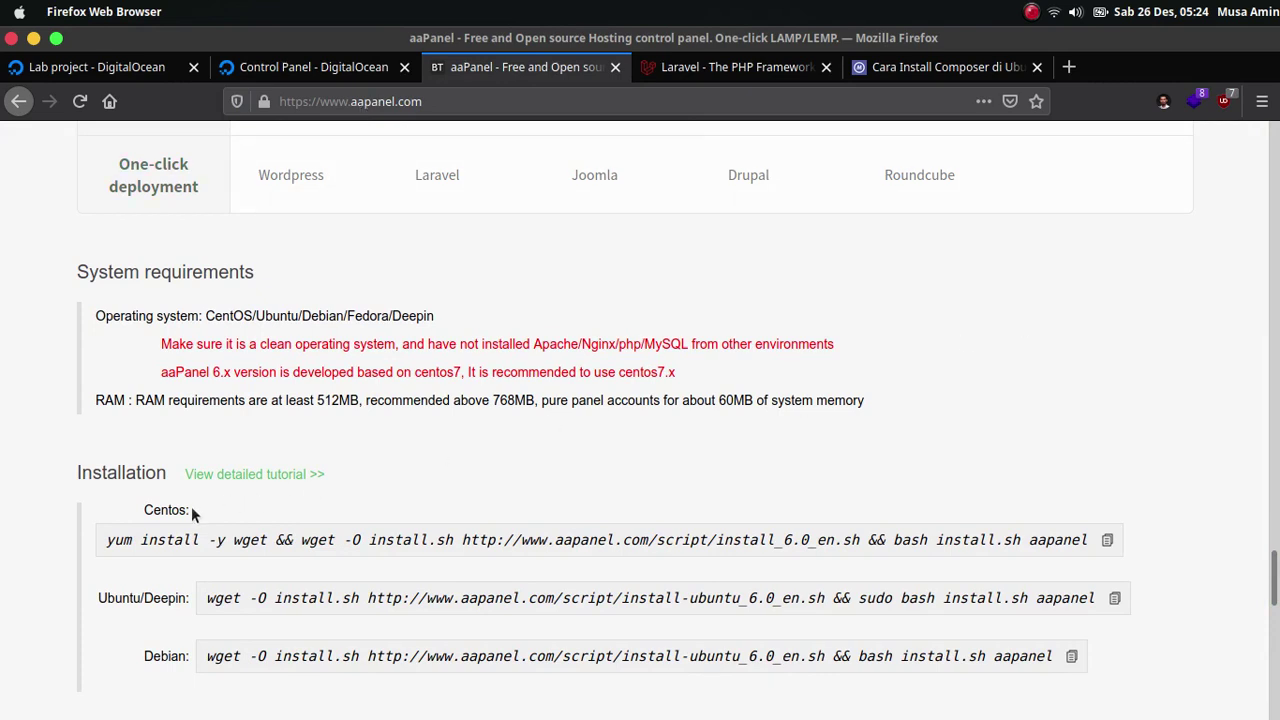
{"action": "triple_click", "coordinate": [146, 540]}
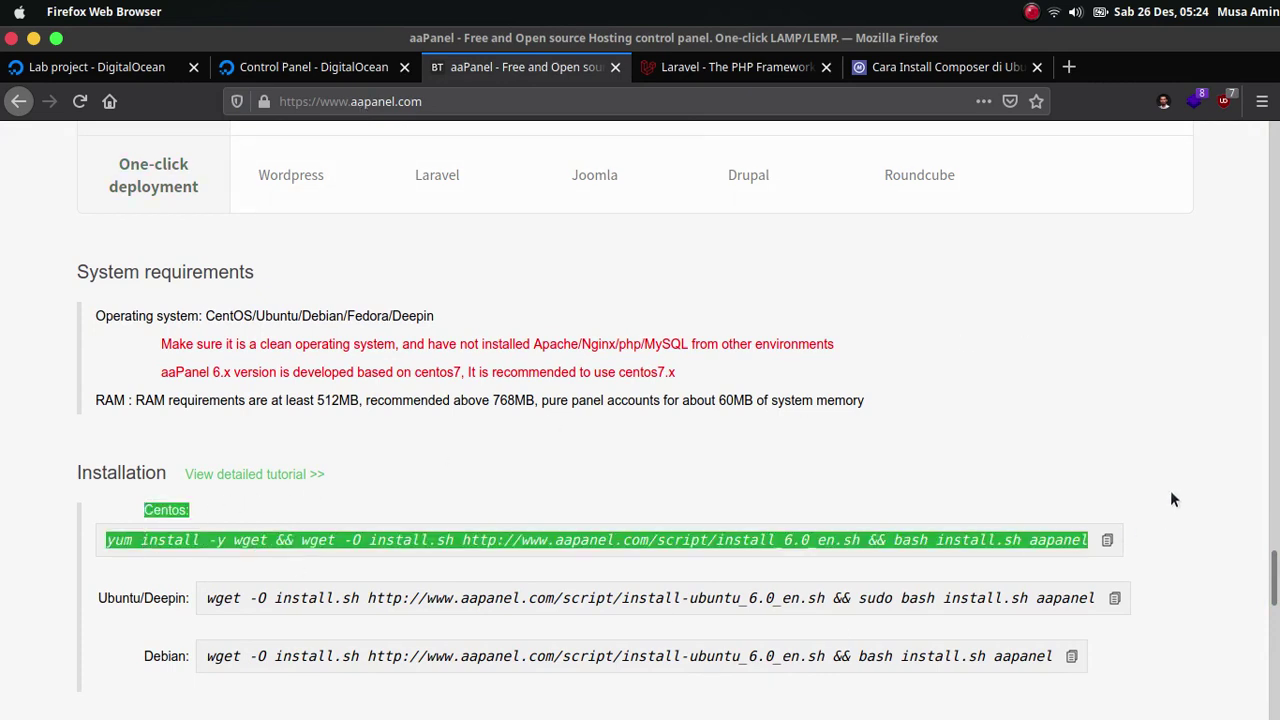
{"action": "left_click", "coordinate": [1107, 541]}
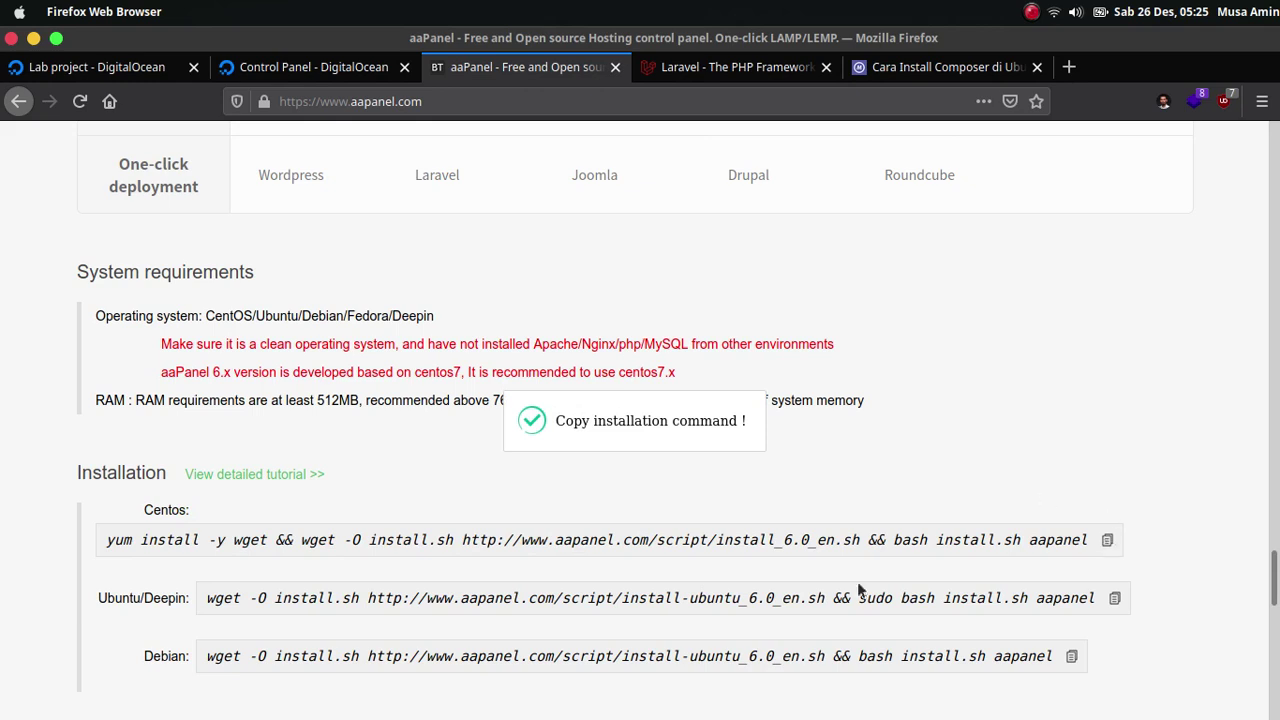
Switch to the terminal and run the copied aaPanel installation command on the centos server.
{"action": "mouse_move", "coordinate": [920, 705]}
{"action": "left_click", "coordinate": [967, 688]}
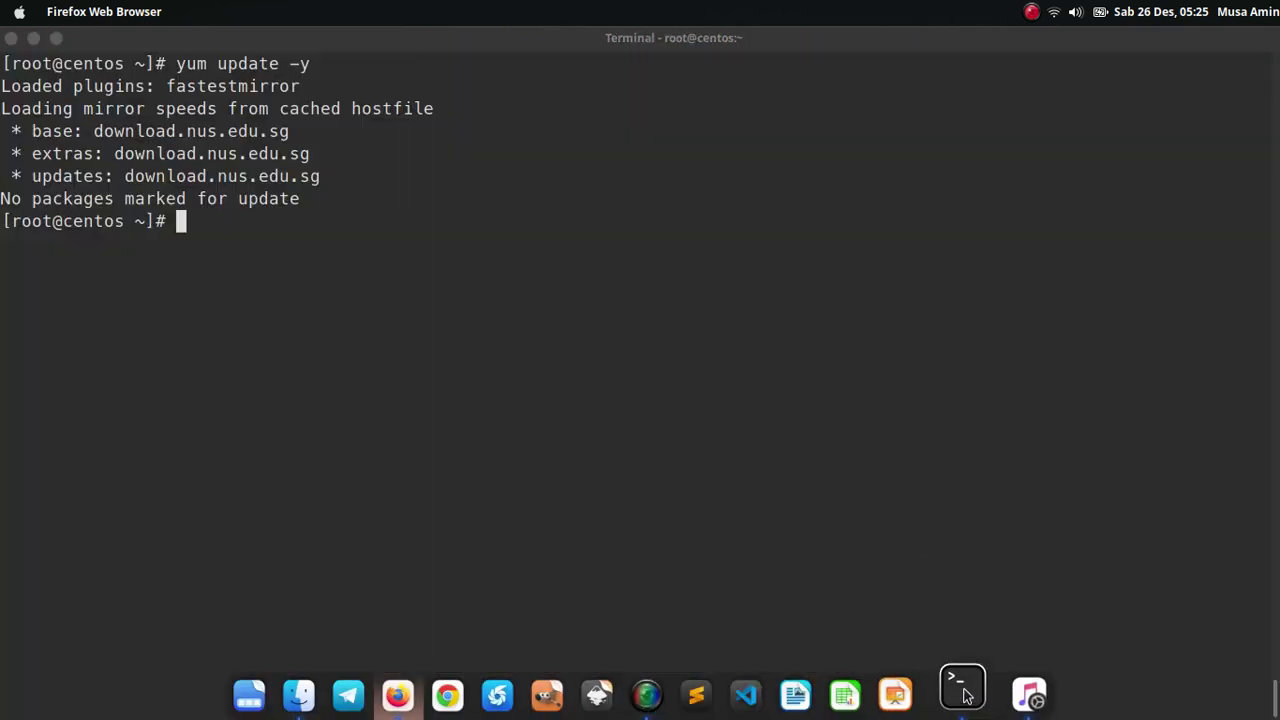
{"action": "right_click", "coordinate": [811, 314]}
{"action": "left_click", "coordinate": [832, 422]}
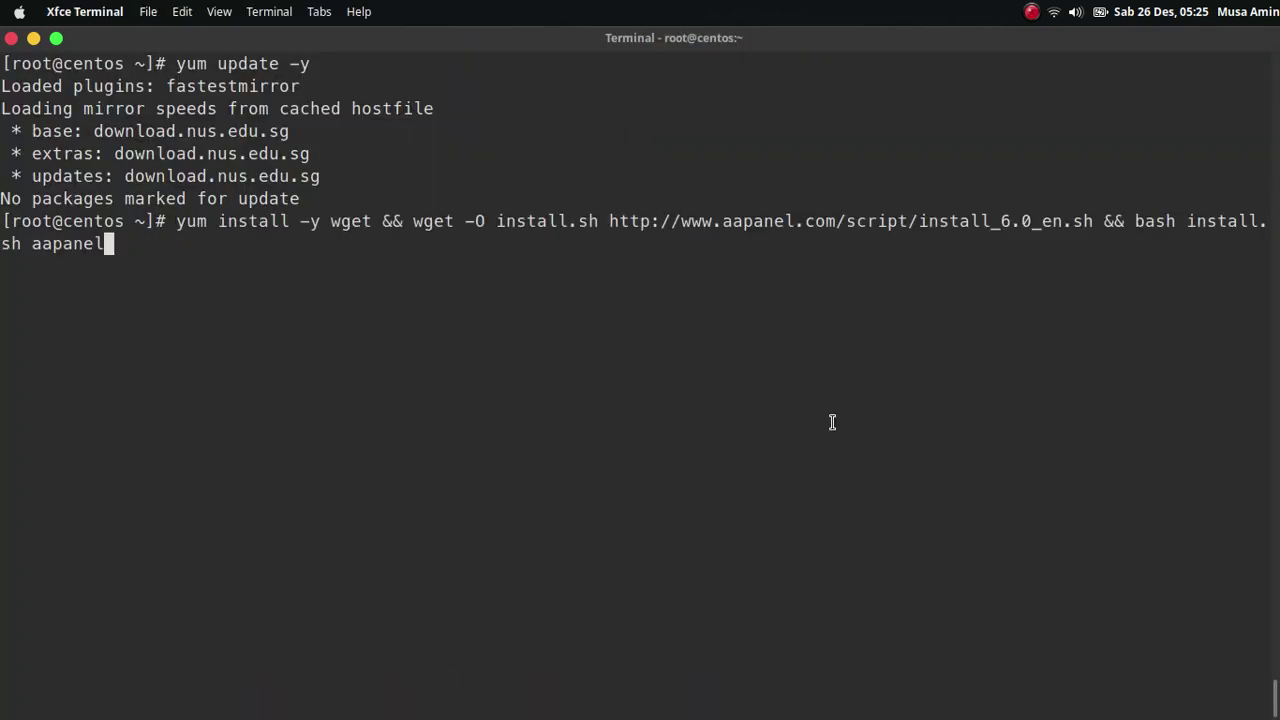
{"action": "key", "text": "Return"}
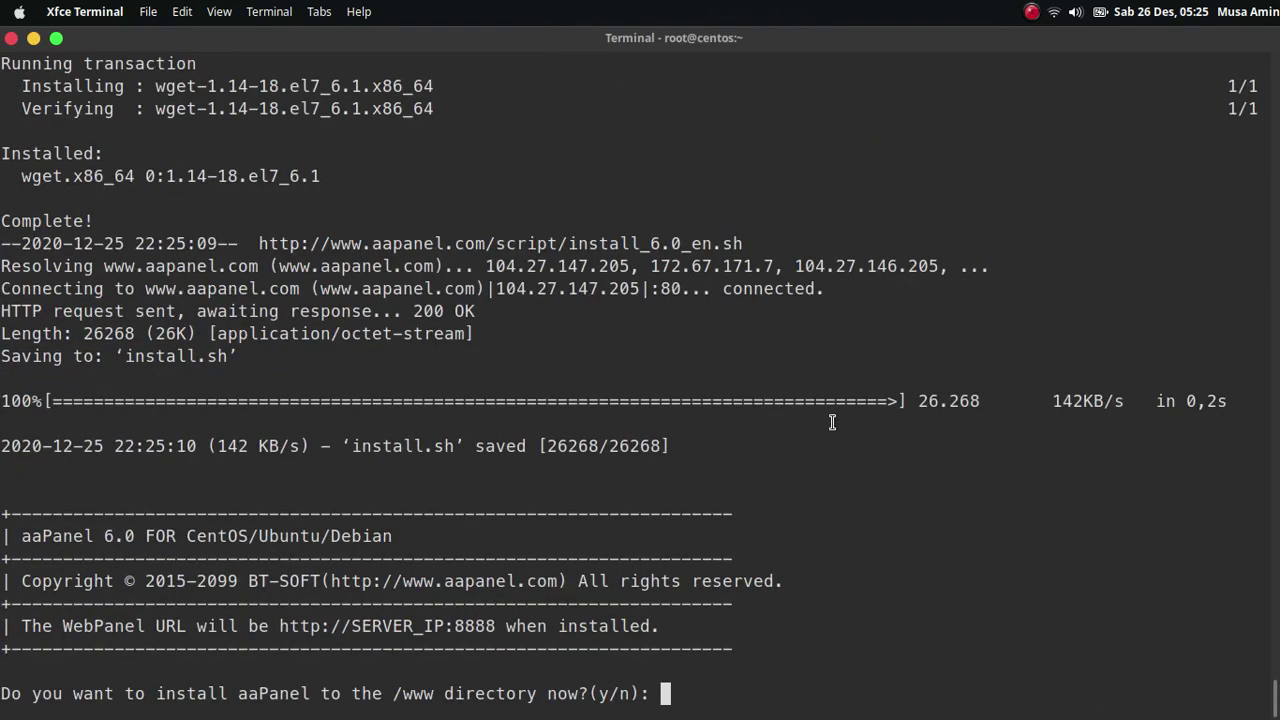
Agree to install aaPanel to the /www directory with y and enable the panel SSL with yes.
{"action": "type", "text": "y"}
{"action": "key", "text": "Return"}
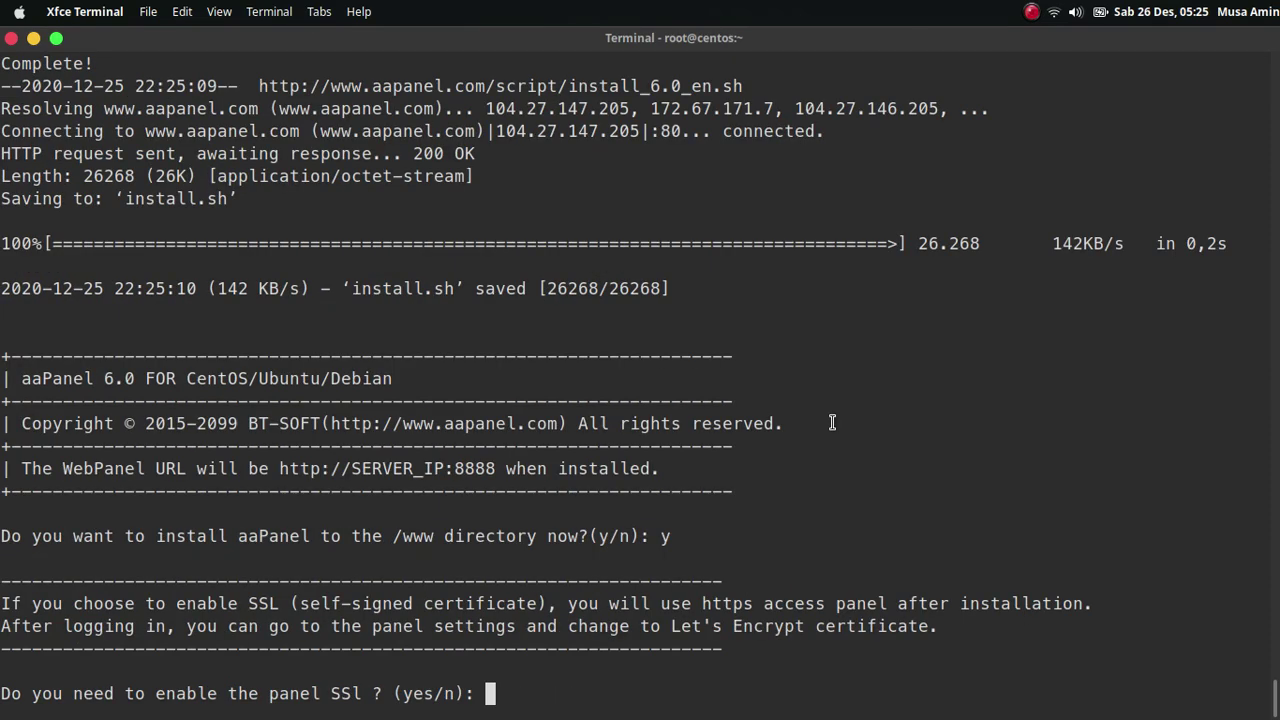
{"action": "type", "text": "yes"}
{"action": "key", "text": "Return"}
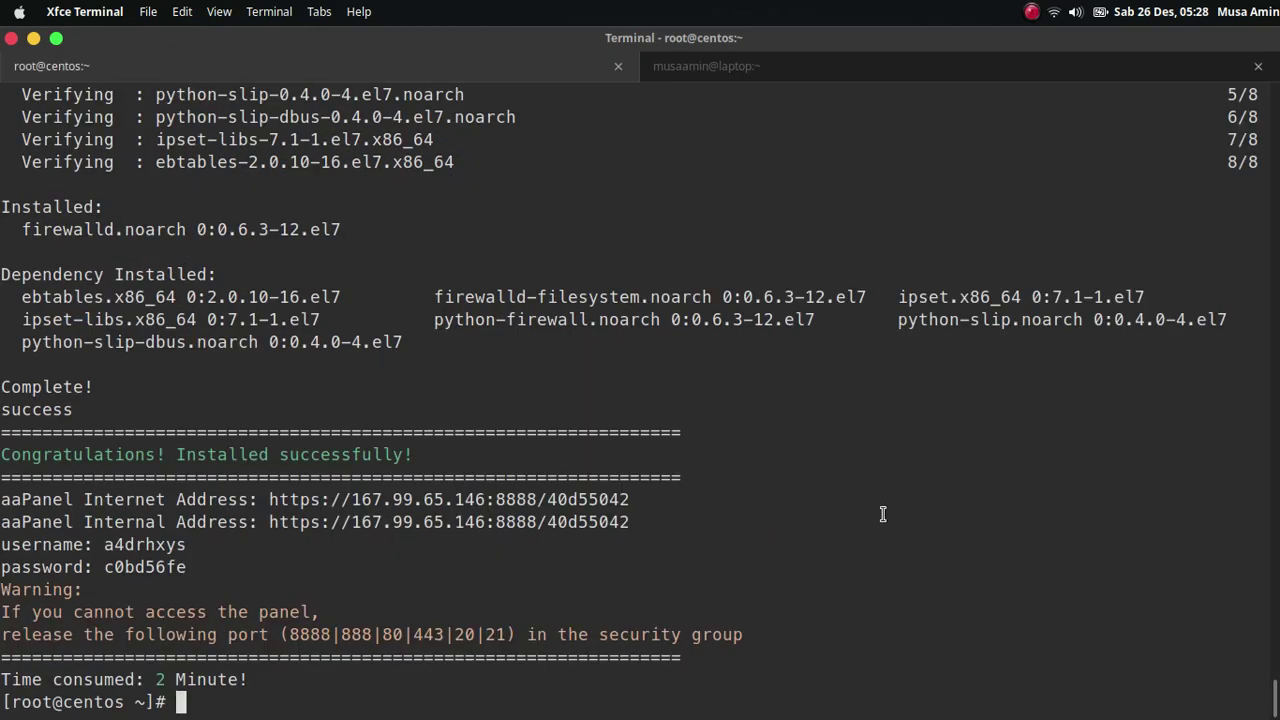
Copy the aaPanel Internet Address from the terminal, open it in the private Firefox window and accept the certificate risk.
{"action": "right_click", "coordinate": [545, 498]}
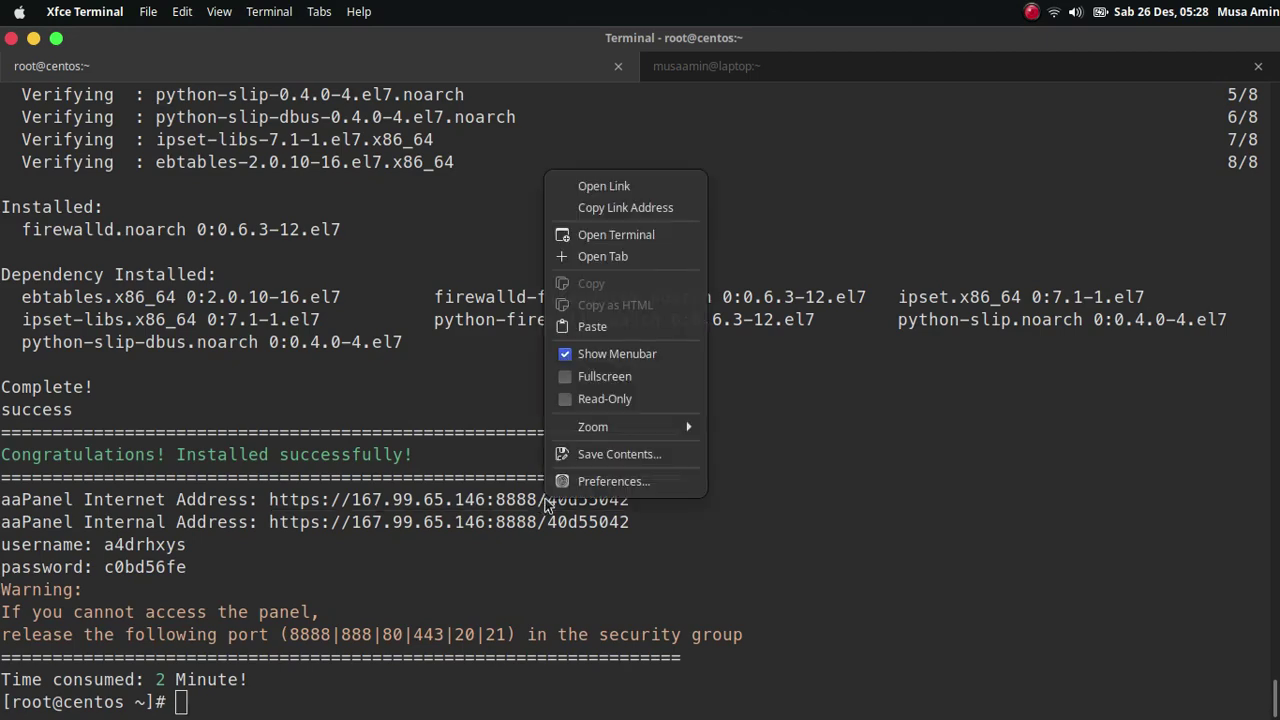
{"action": "left_click", "coordinate": [622, 210]}
{"action": "key", "text": "alt+Tab"}
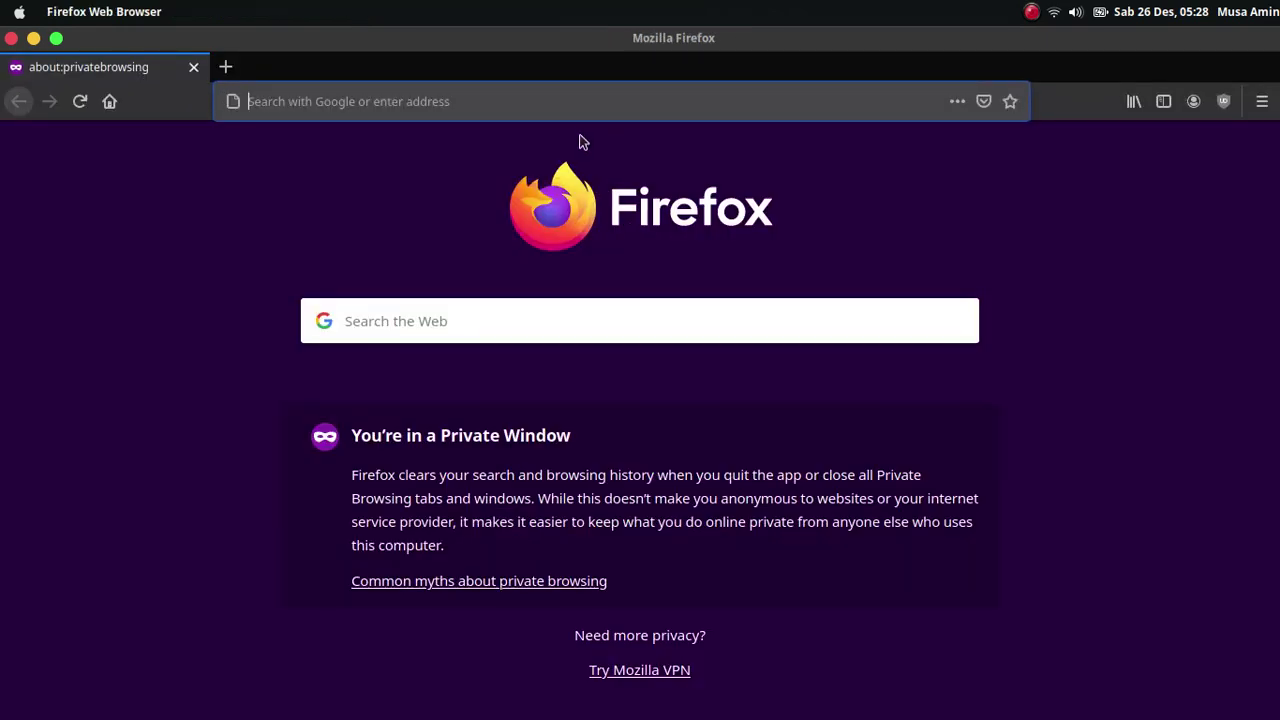
{"action": "key", "text": "ctrl+v"}
{"action": "key", "text": "Return"}
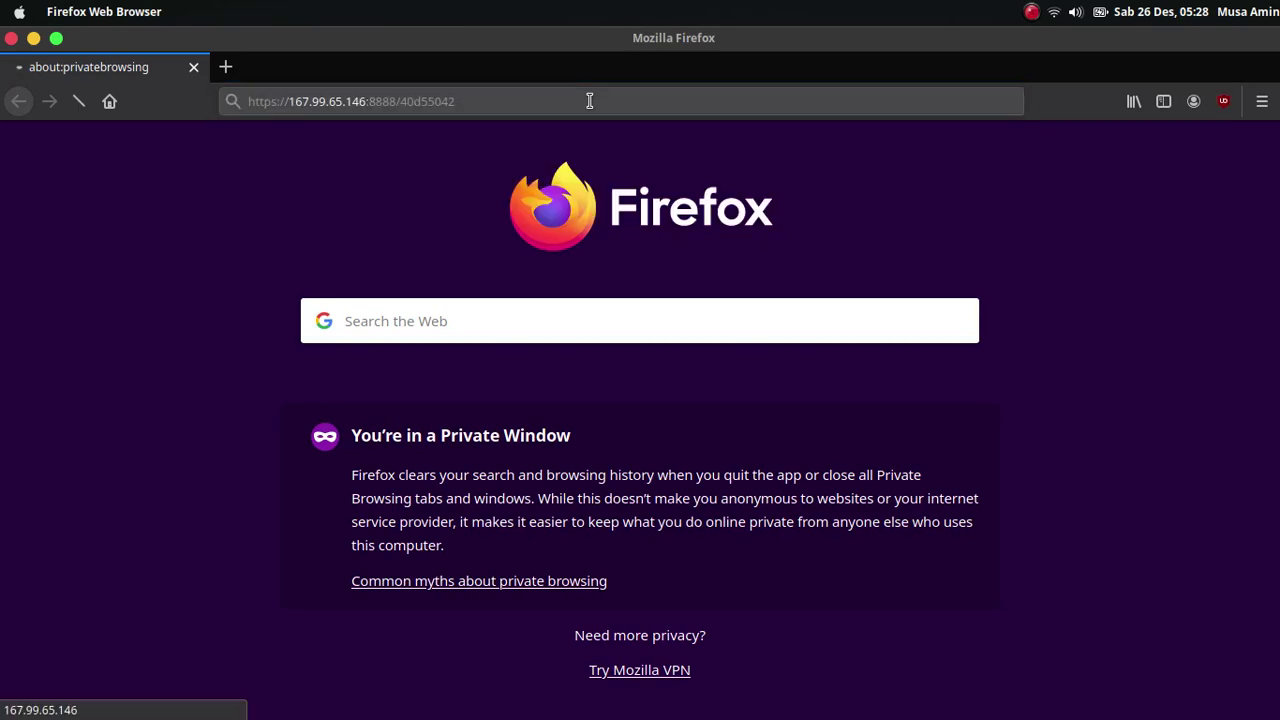
{"action": "left_click", "coordinate": [940, 602]}
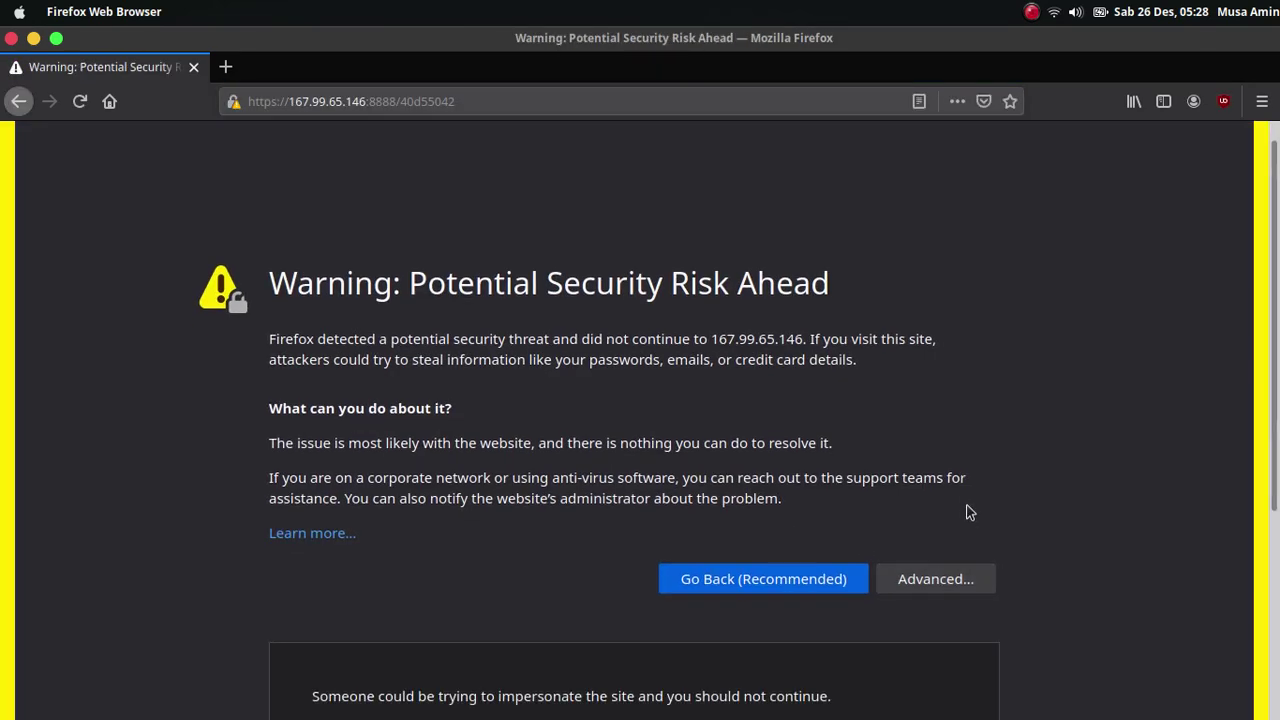
{"action": "scroll", "coordinate": [960, 520], "scroll_direction": "down", "scroll_amount": 4}
{"action": "left_click", "coordinate": [852, 640]}
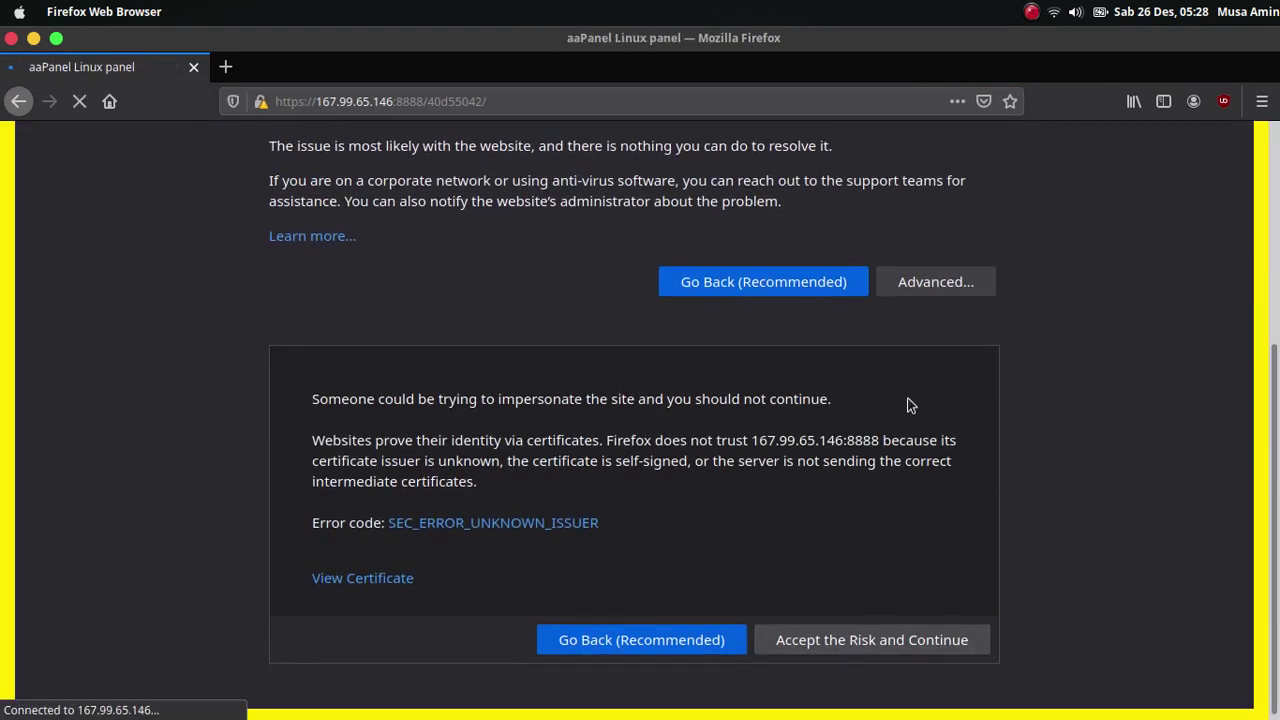
Copy the generated panel username from the terminal and enter it as the account on the aaPanel login page.
{"action": "key", "text": "alt+Tab"}
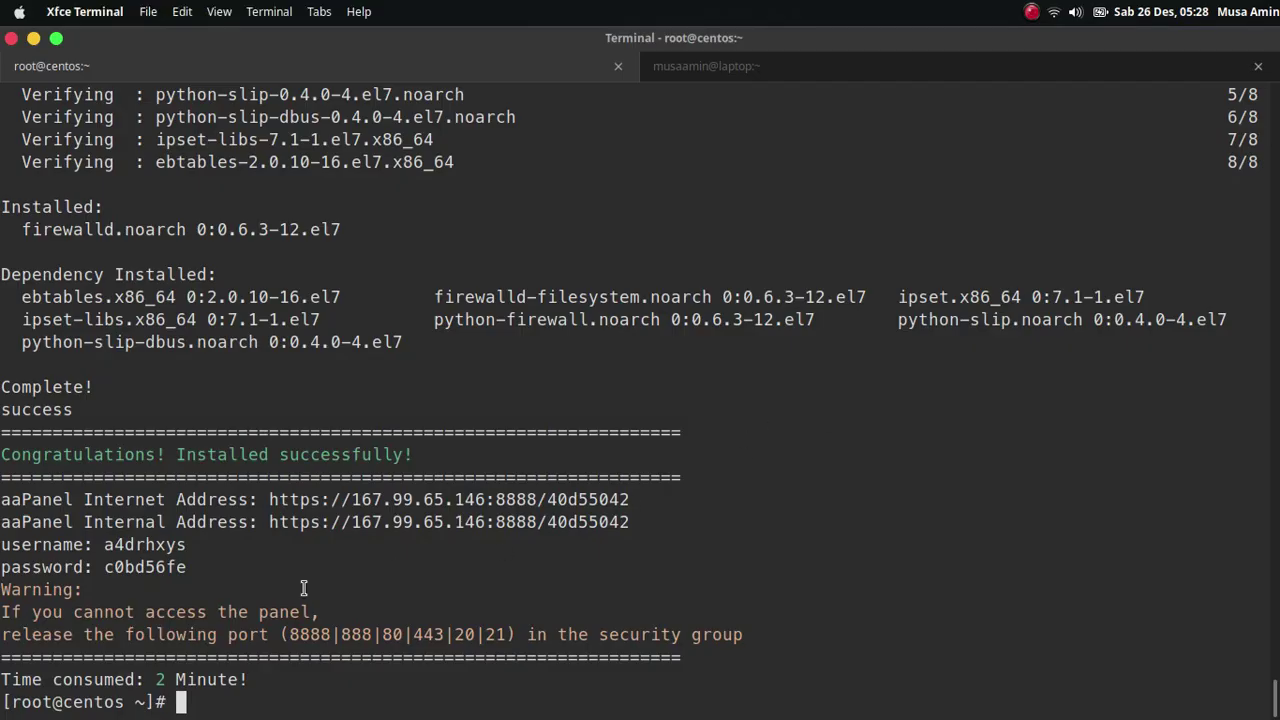
{"action": "double_click", "coordinate": [144, 545]}
{"action": "right_click", "coordinate": [146, 548]}
{"action": "left_click", "coordinate": [200, 337]}
{"action": "key", "text": "alt+Tab"}
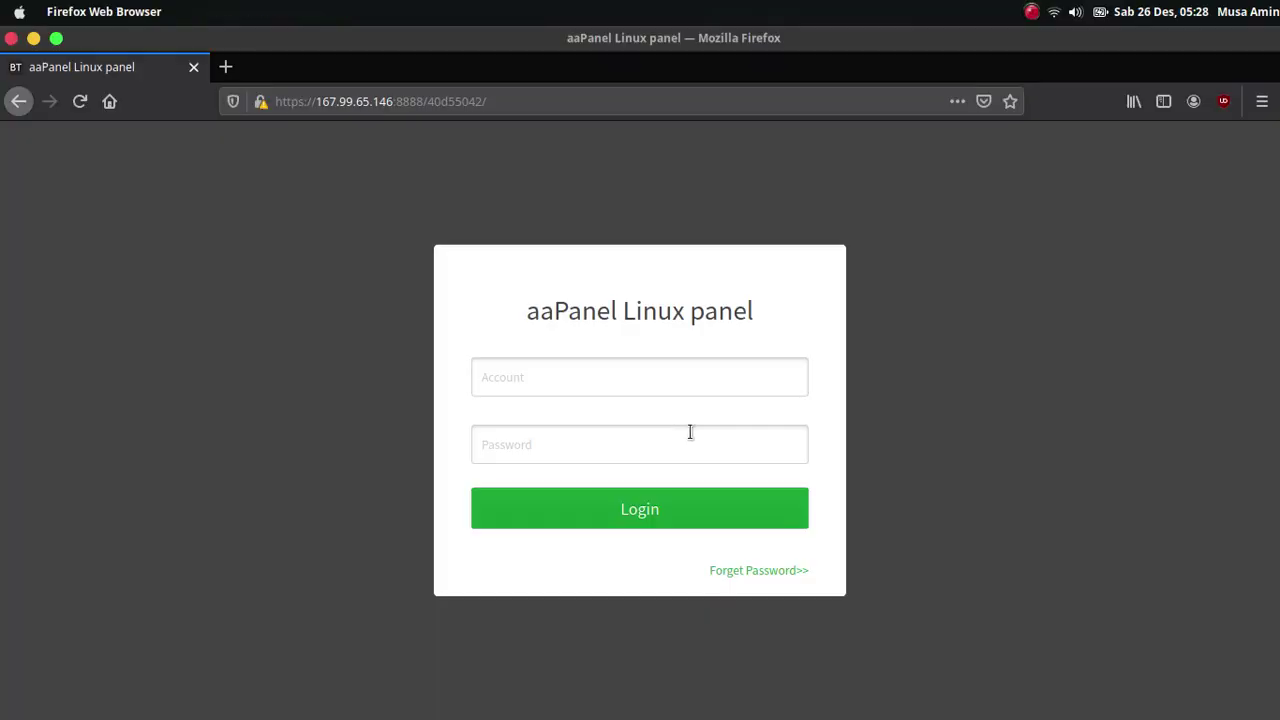
{"action": "left_click", "coordinate": [680, 388]}
{"action": "key", "text": "ctrl+v"}
{"action": "key", "text": "Tab"}
Copy the generated panel password from the terminal, enter it in the Password field and log in to aaPanel.
{"action": "key", "text": "alt+Tab"}
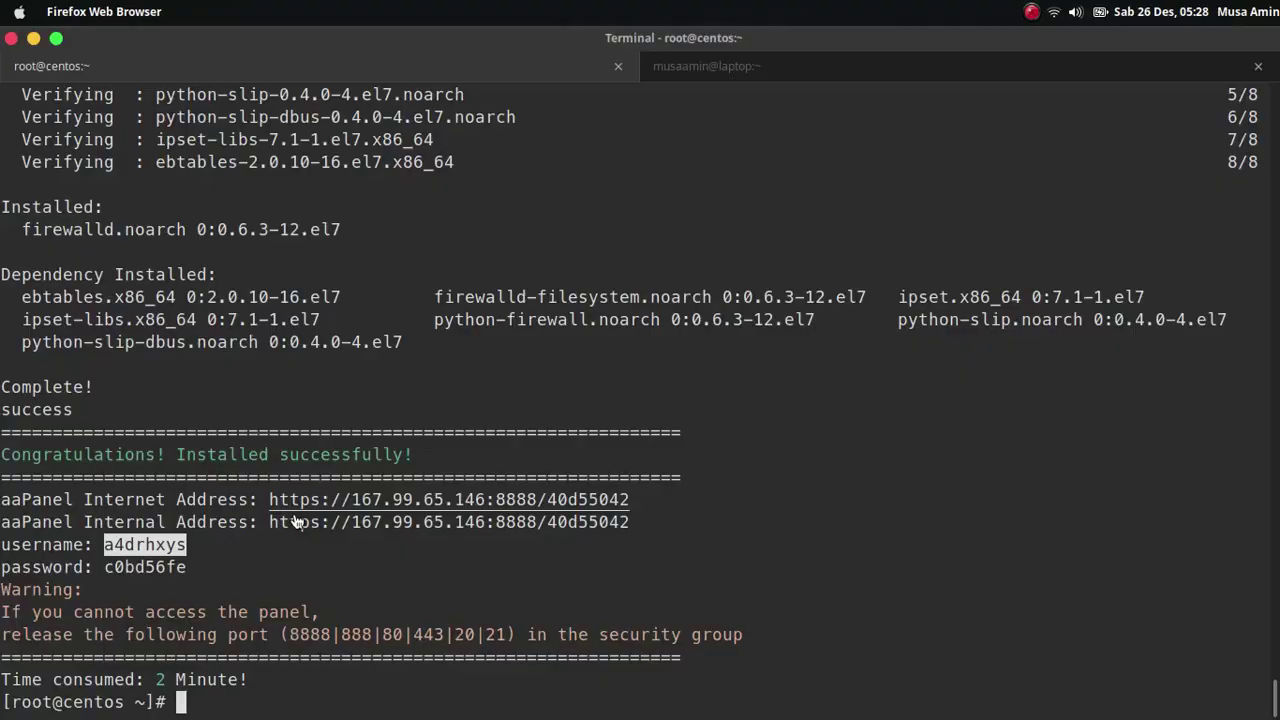
{"action": "double_click", "coordinate": [160, 567]}
{"action": "right_click", "coordinate": [168, 567]}
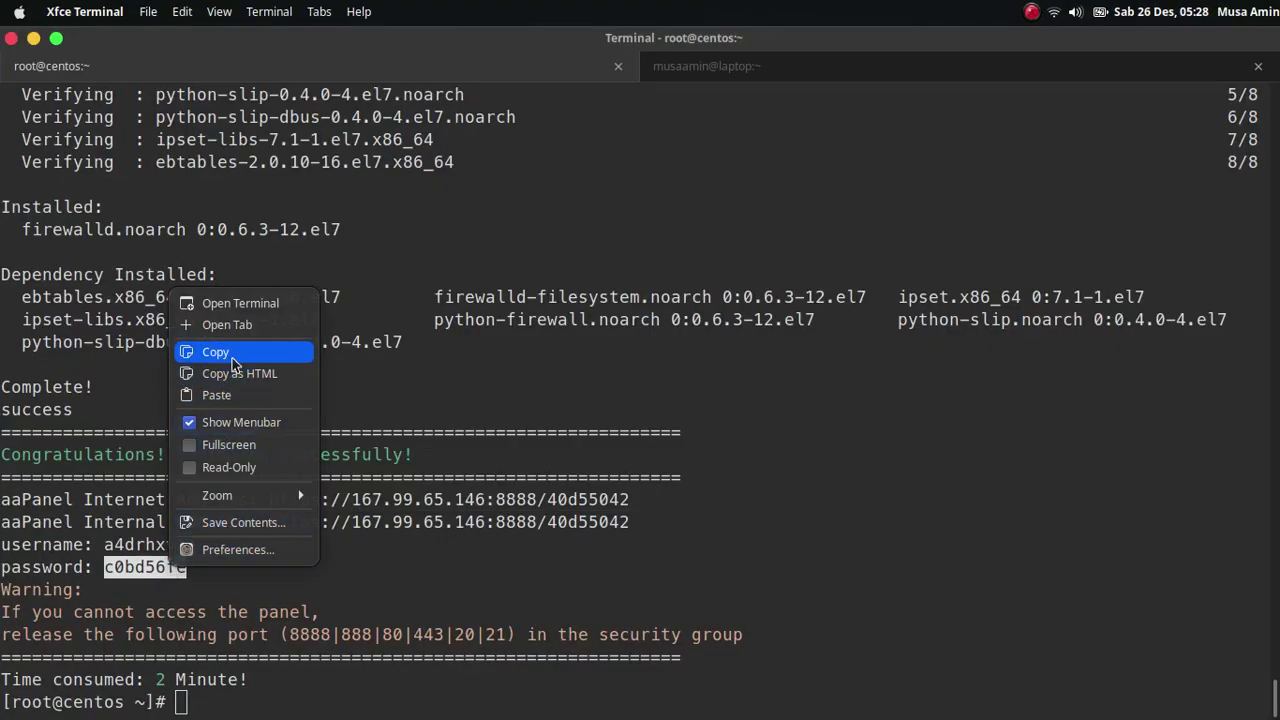
{"action": "left_click", "coordinate": [230, 350]}
{"action": "key", "text": "alt+Tab"}
{"action": "key", "text": "ctrl+v"}
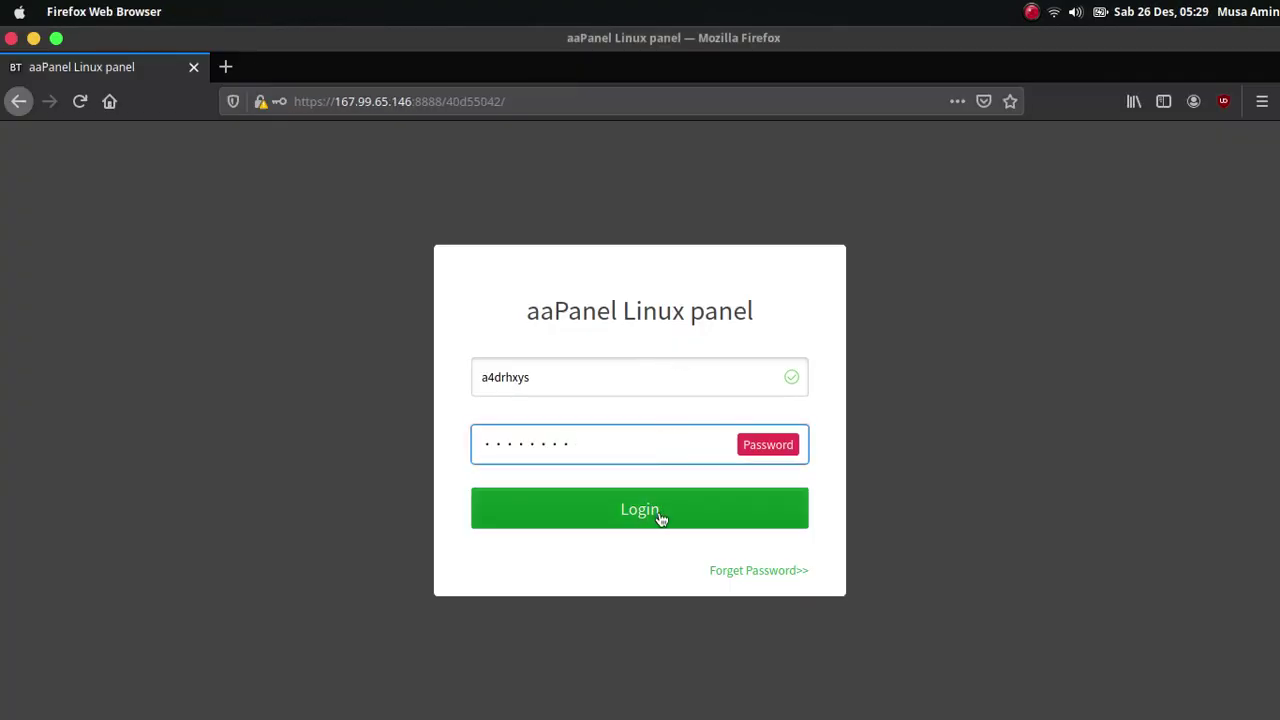
{"action": "left_click", "coordinate": [659, 515]}
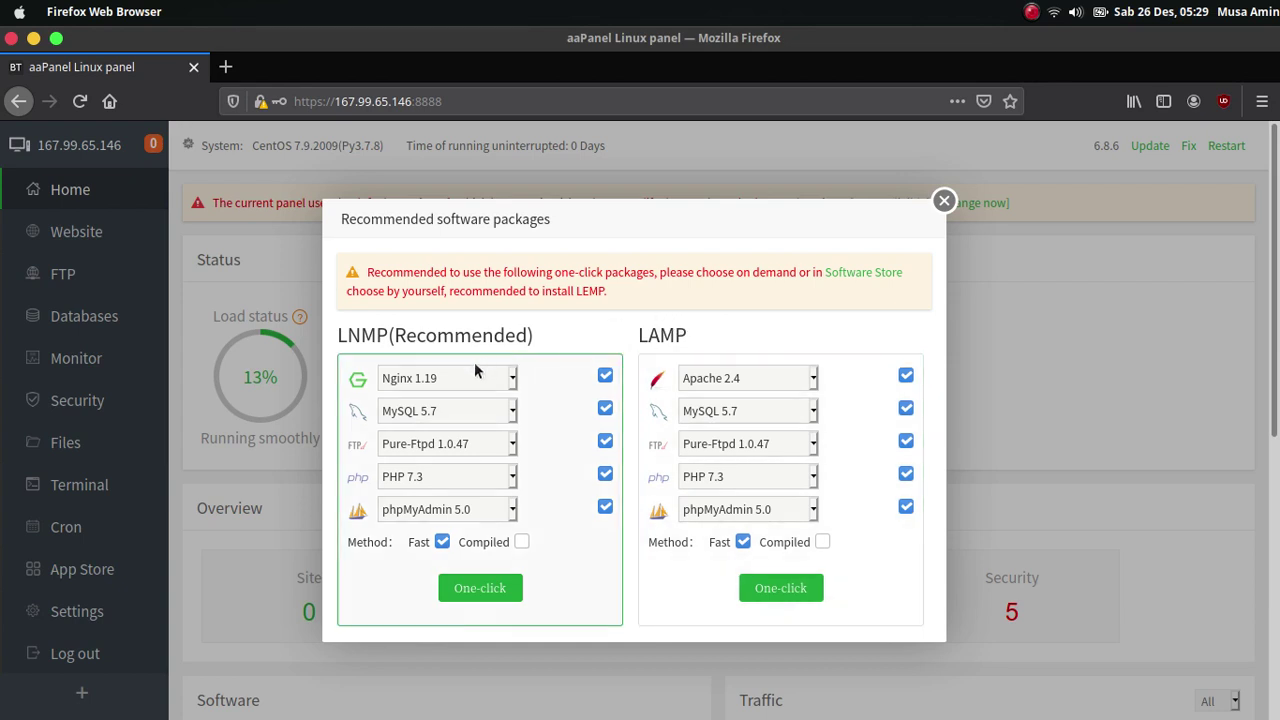
Install the LNMP package with Nginx 1.19, MySQL mariadb_10.4 and PHP 7.4, Fast method, without Pure-Ftpd or phpMyAdmin, and close the task message box.
{"action": "left_click", "coordinate": [473, 410]}
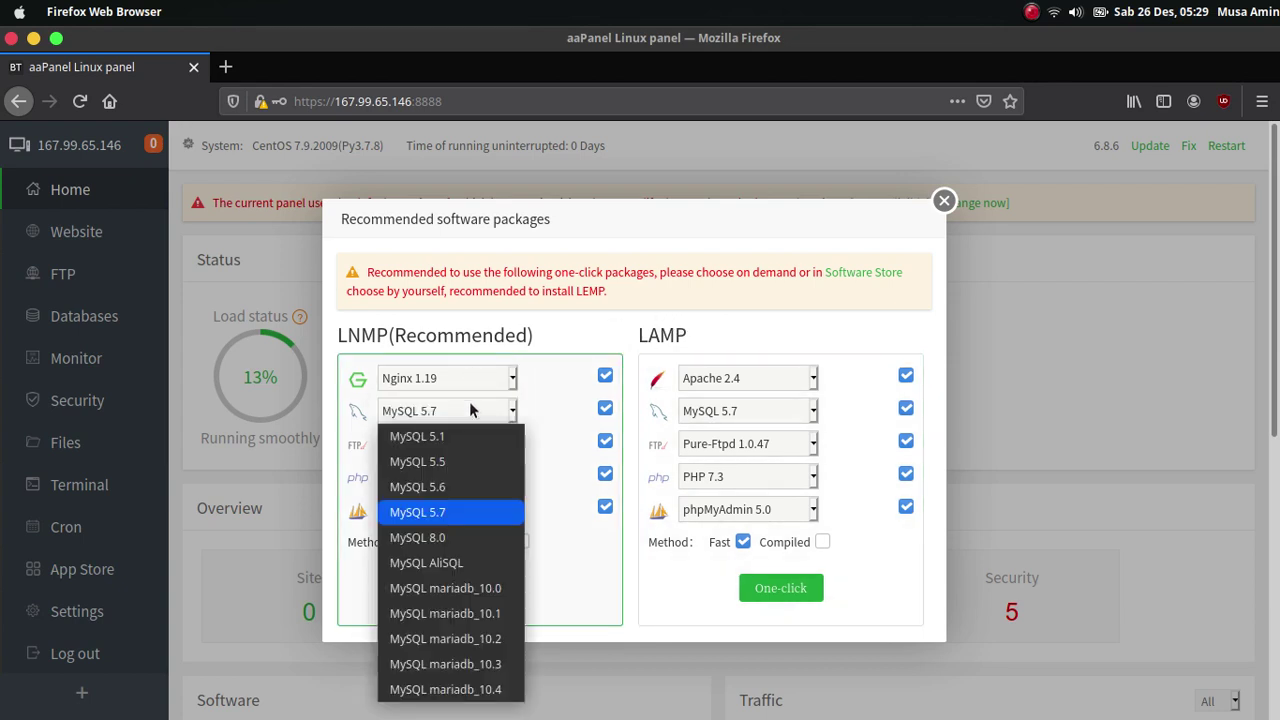
{"action": "left_click", "coordinate": [450, 689]}
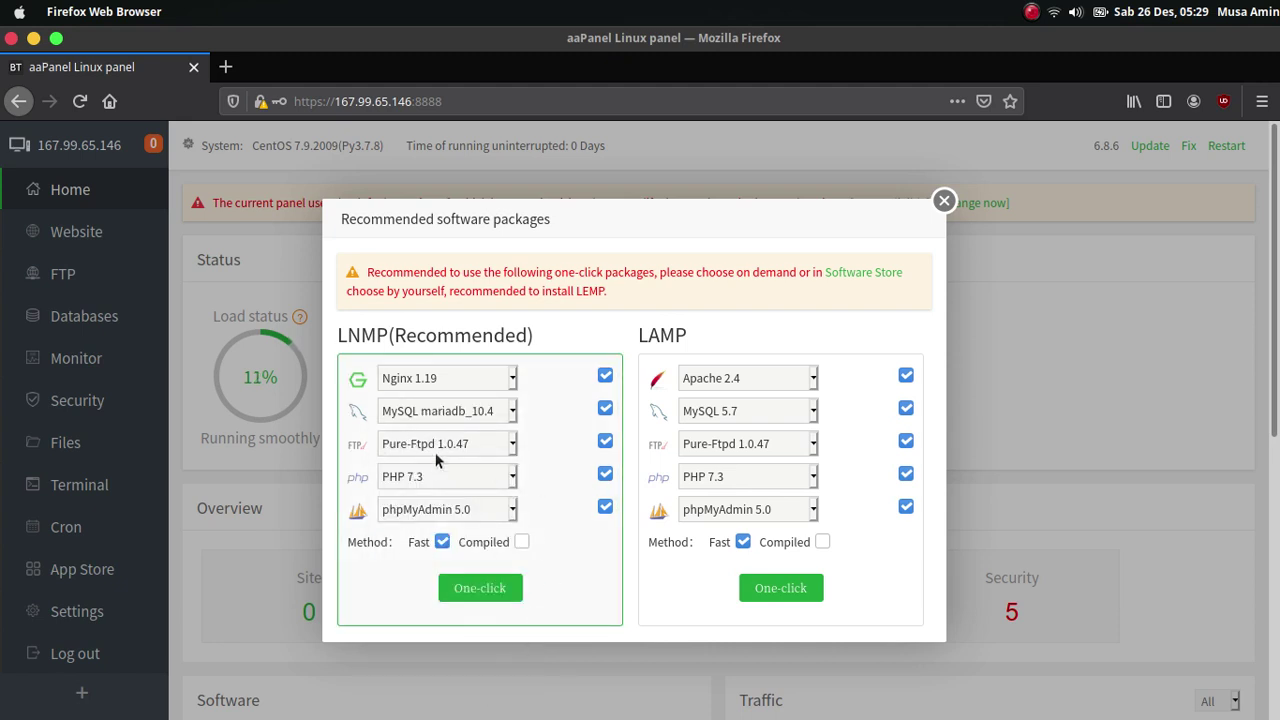
{"action": "left_click", "coordinate": [605, 443]}
{"action": "left_click", "coordinate": [498, 476]}
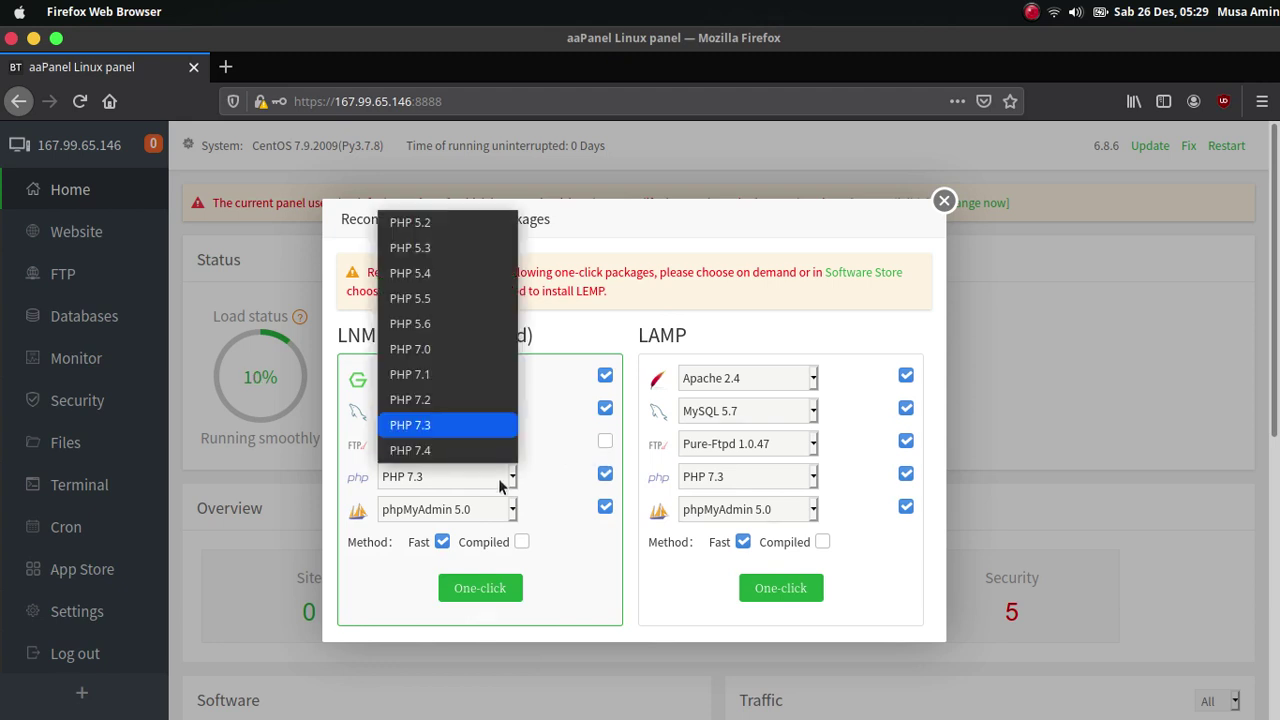
{"action": "left_click", "coordinate": [493, 452]}
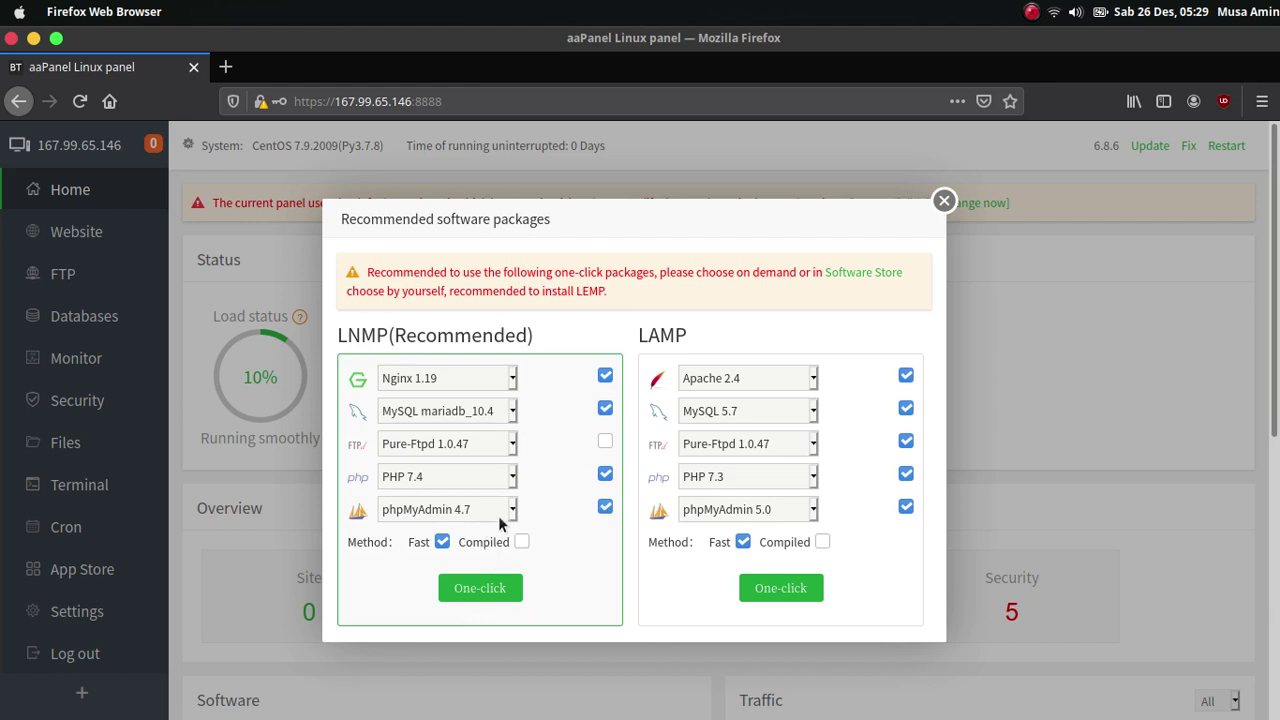
{"action": "left_click", "coordinate": [603, 509]}
{"action": "left_click", "coordinate": [491, 596]}
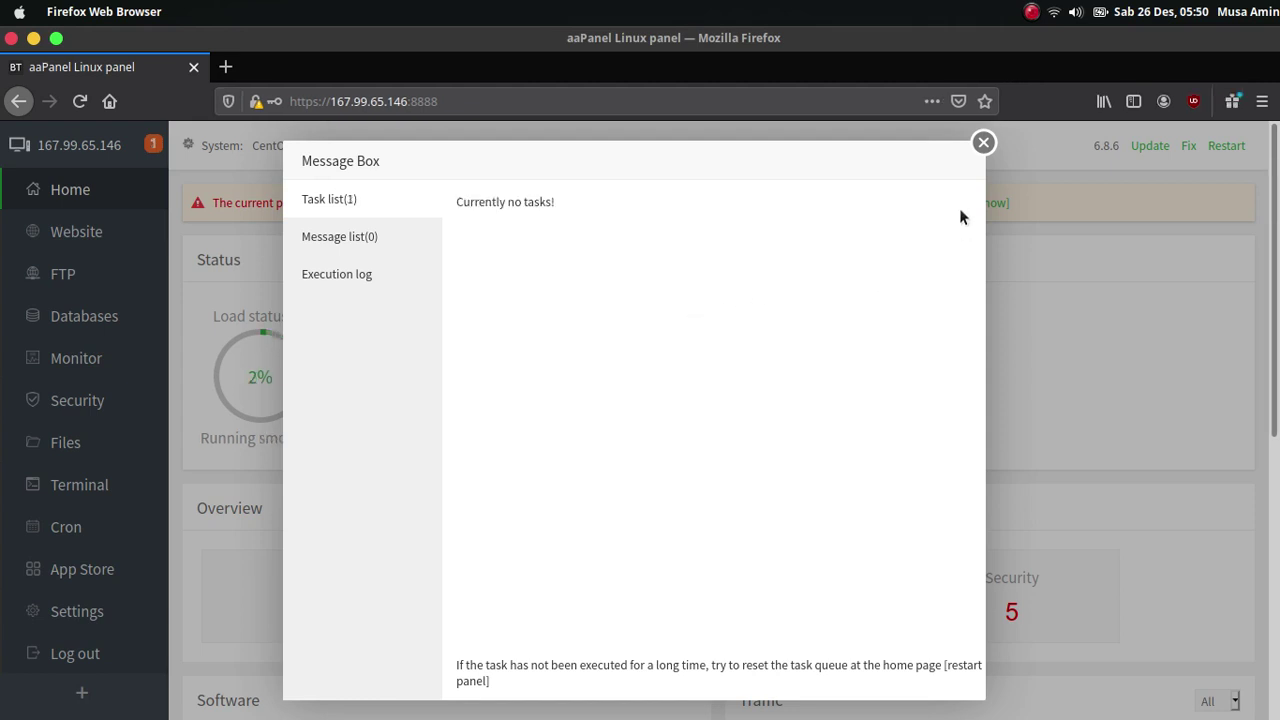
{"action": "left_click", "coordinate": [984, 145]}
{"action": "scroll", "coordinate": [483, 395], "scroll_direction": "down", "scroll_amount": 3}
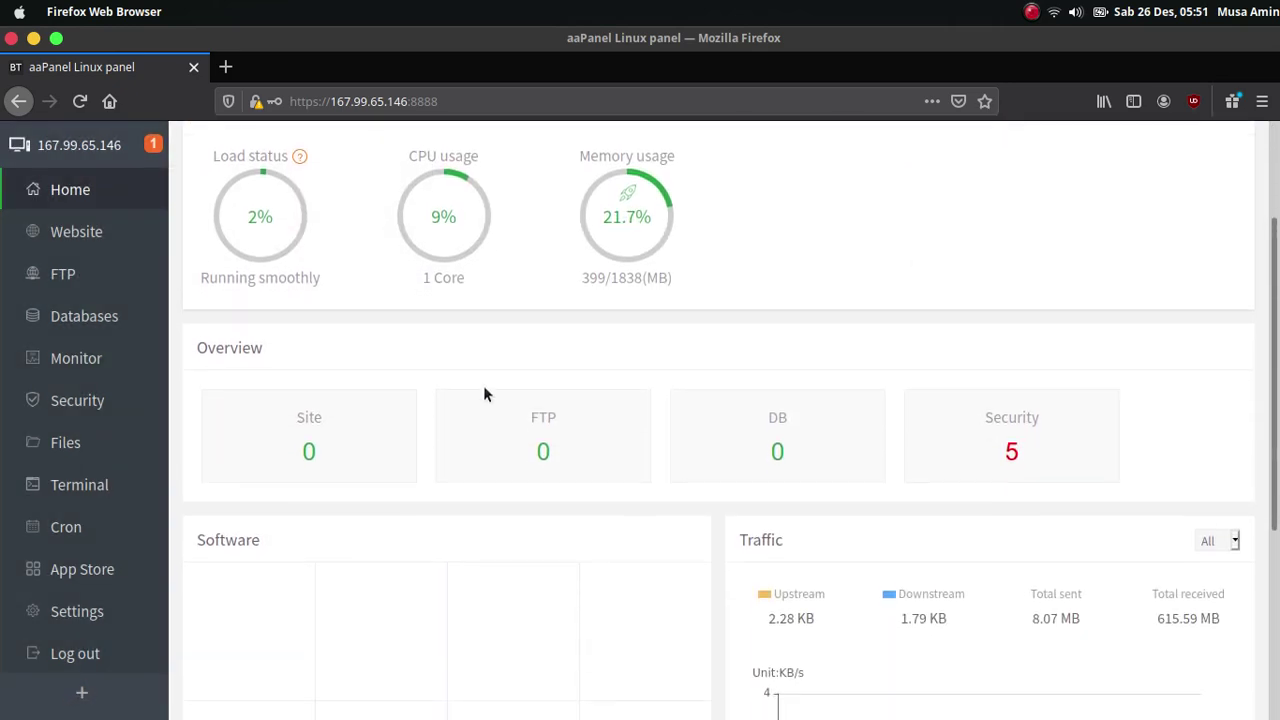
Open the App Store and turn on the dashboard display for Nginx 1.19.6 and PHP-7.4.
{"action": "left_click", "coordinate": [62, 570]}
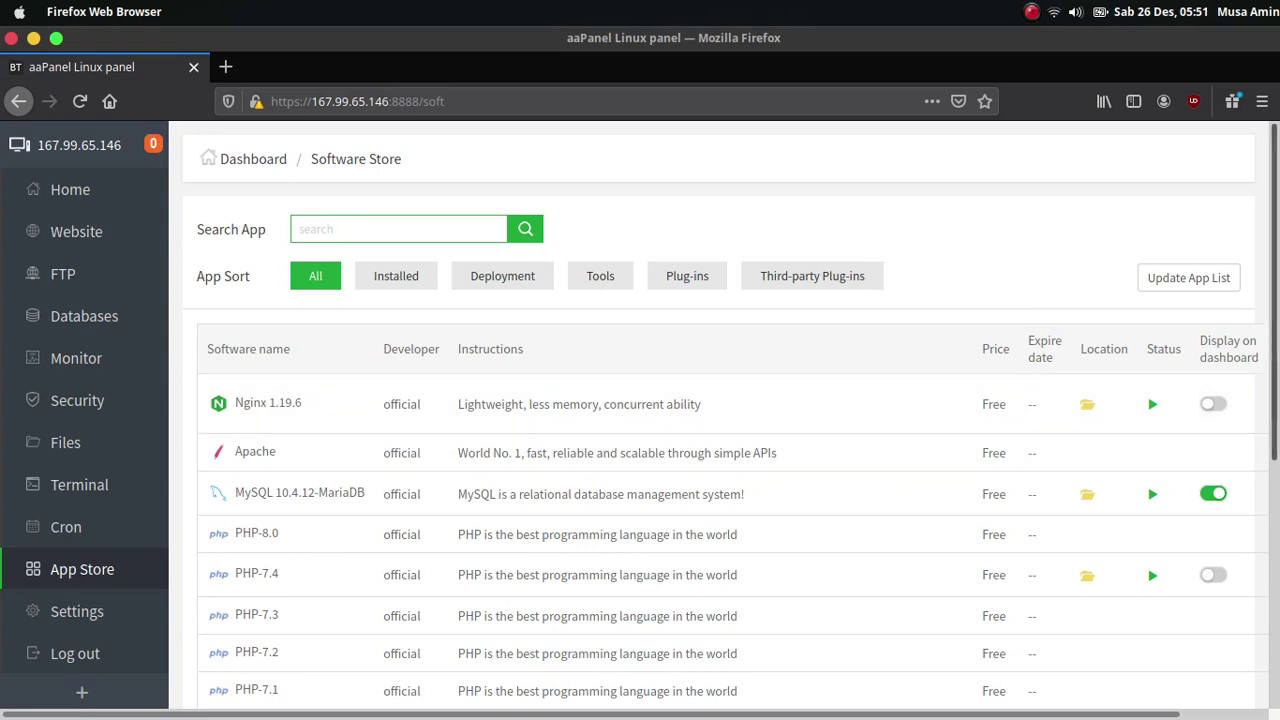
{"action": "scroll", "coordinate": [1150, 420], "scroll_direction": "down", "scroll_amount": 2}
{"action": "left_click", "coordinate": [1224, 318]}
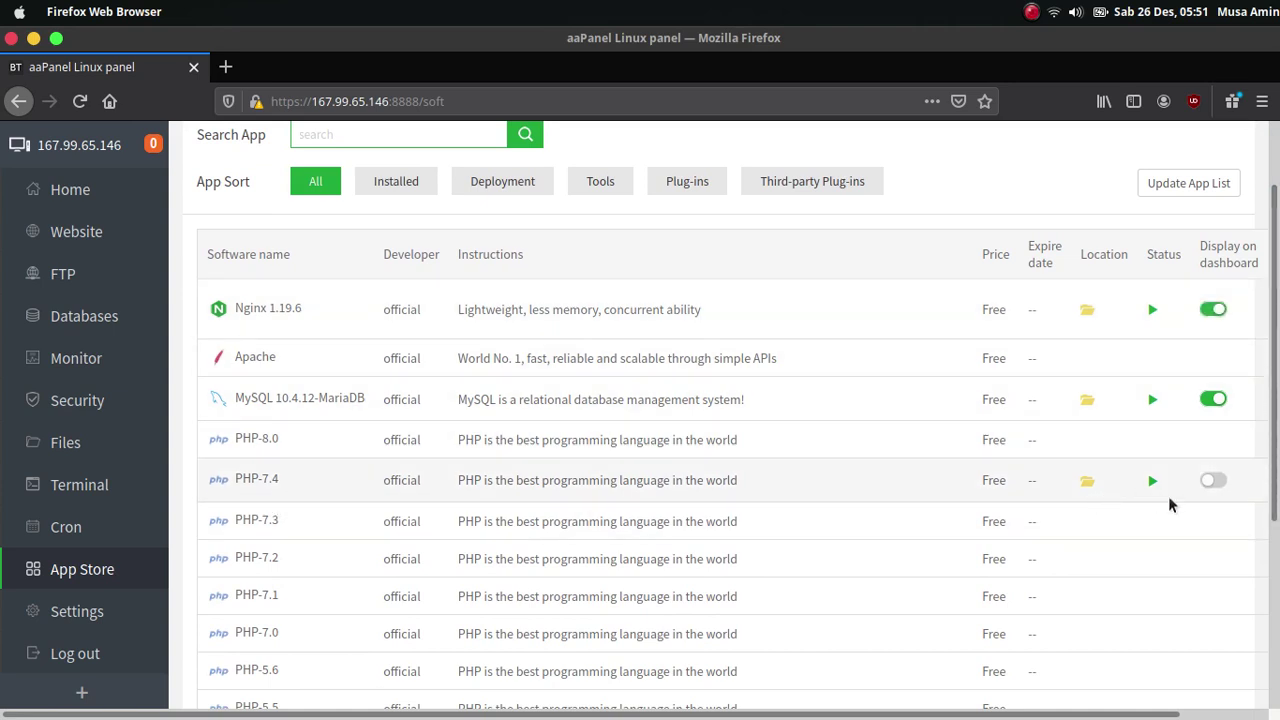
{"action": "left_click", "coordinate": [1220, 490]}
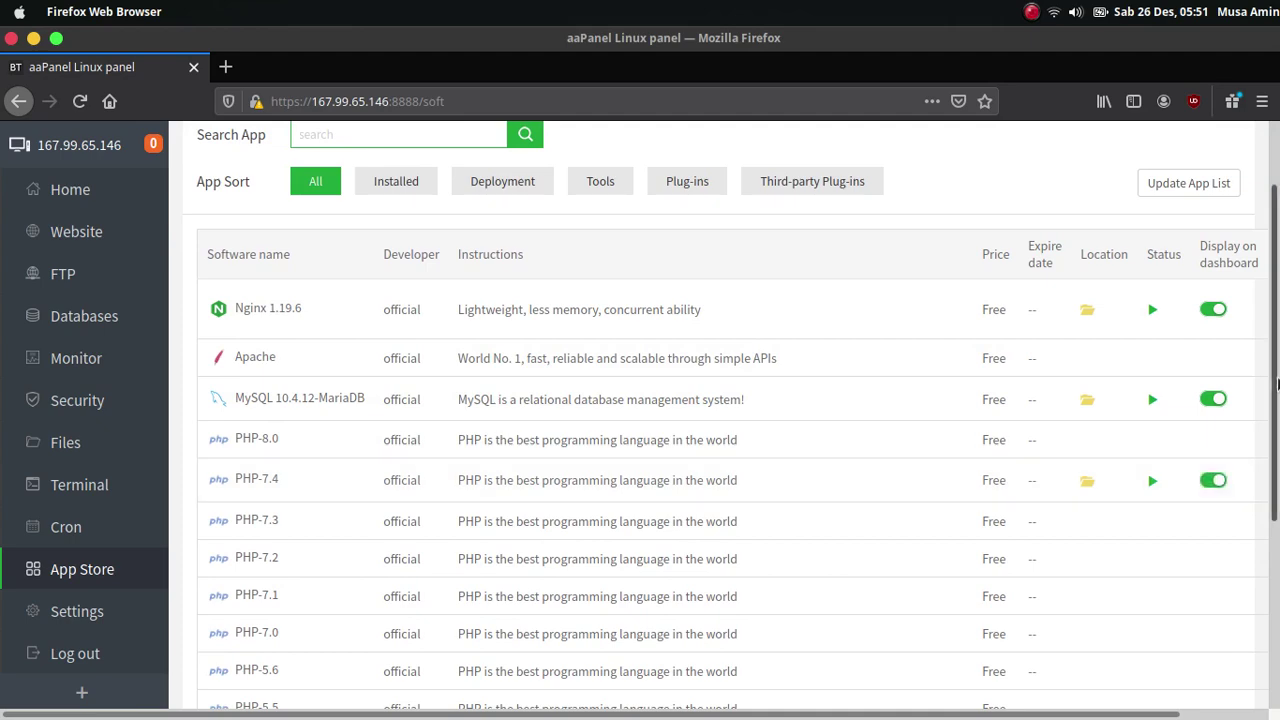
Look through the app list, search it for phpmyadmin, clear the search and go to the Website page.
{"action": "scroll", "coordinate": [1276, 384], "scroll_direction": "down", "scroll_amount": 5}
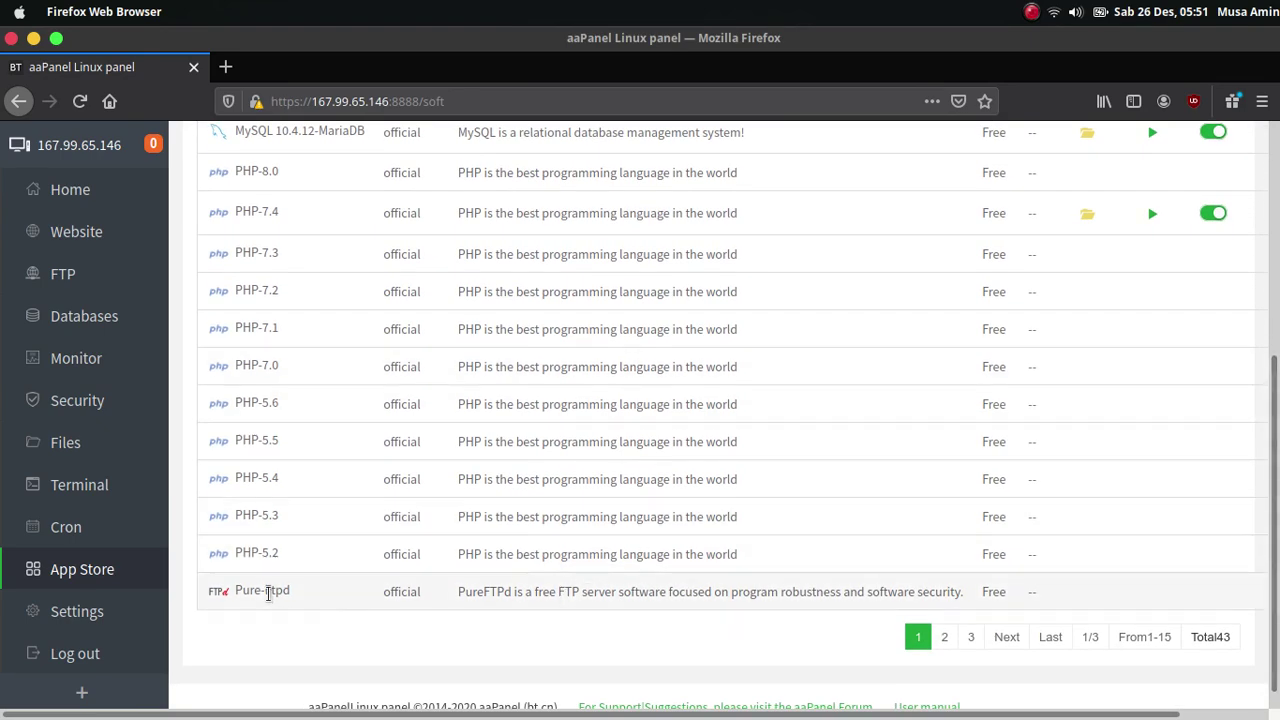
{"action": "scroll", "coordinate": [997, 391], "scroll_direction": "up", "scroll_amount": 5}
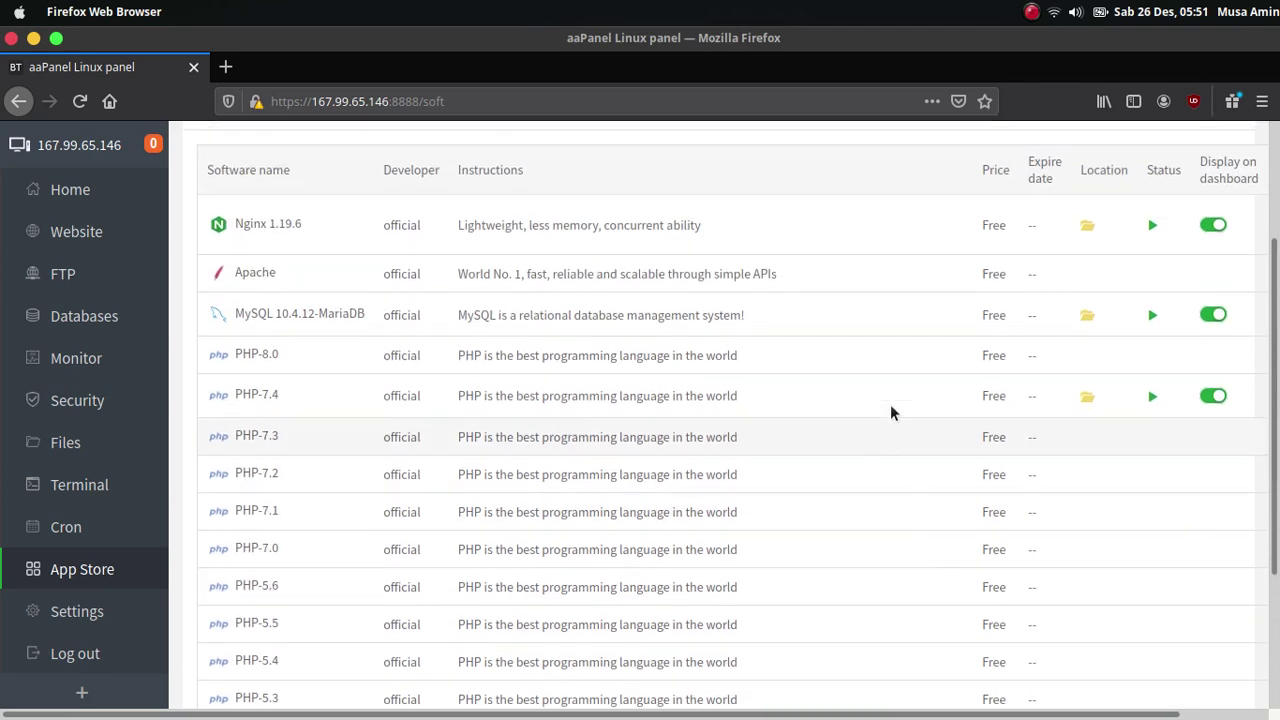
{"action": "scroll", "coordinate": [857, 408], "scroll_direction": "up", "scroll_amount": 2}
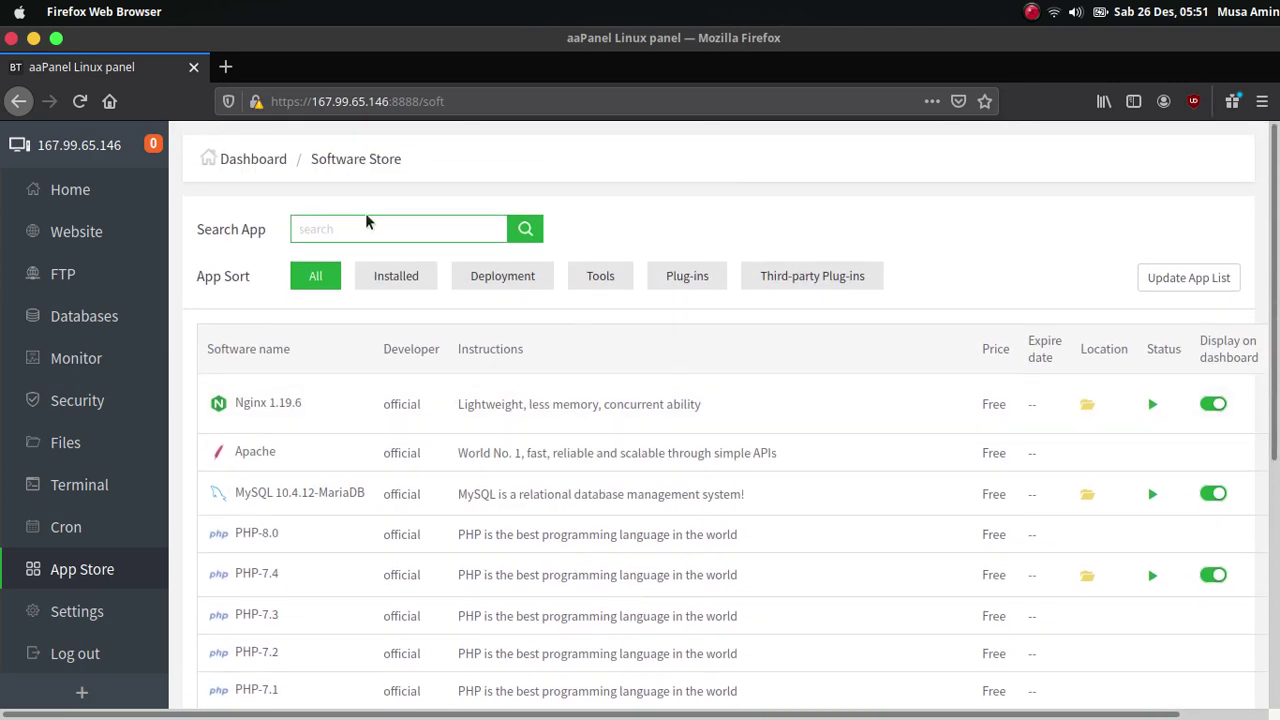
{"action": "type", "text": "phpmyadmin"}
{"action": "left_click", "coordinate": [525, 229]}
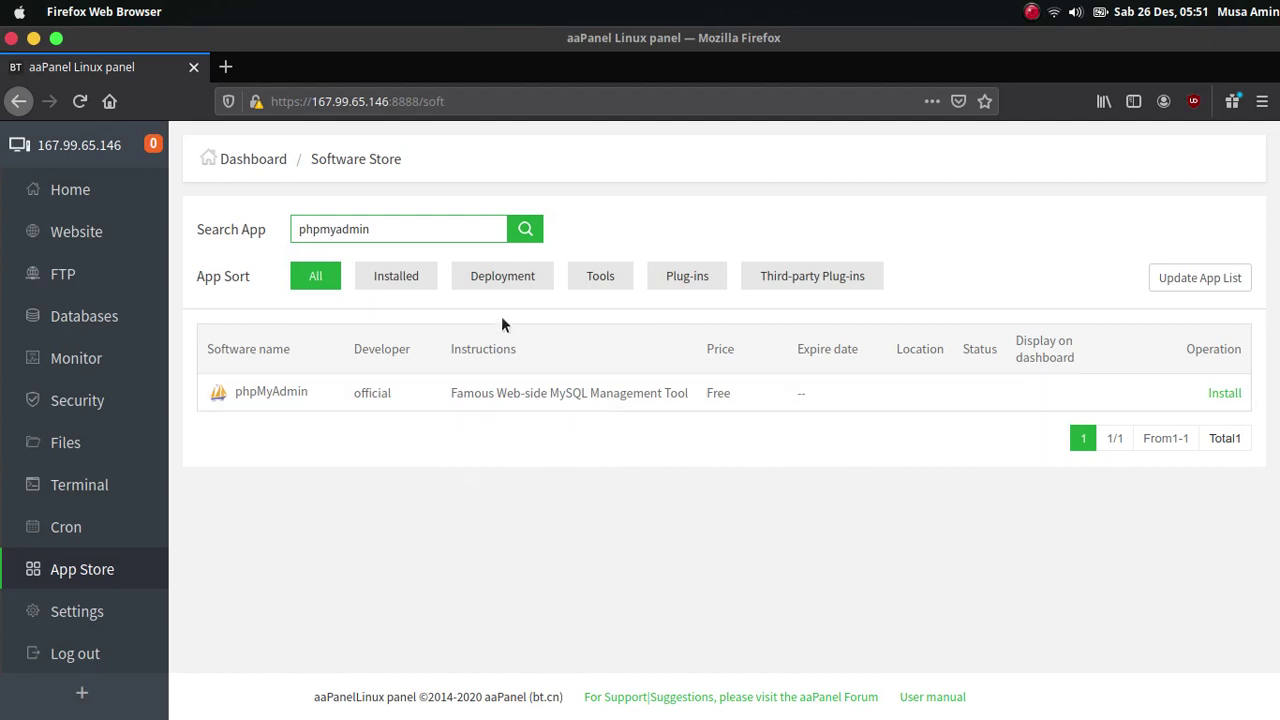
{"action": "double_click", "coordinate": [364, 228]}
{"action": "key", "text": "BackSpace"}
{"action": "left_click", "coordinate": [109, 231]}
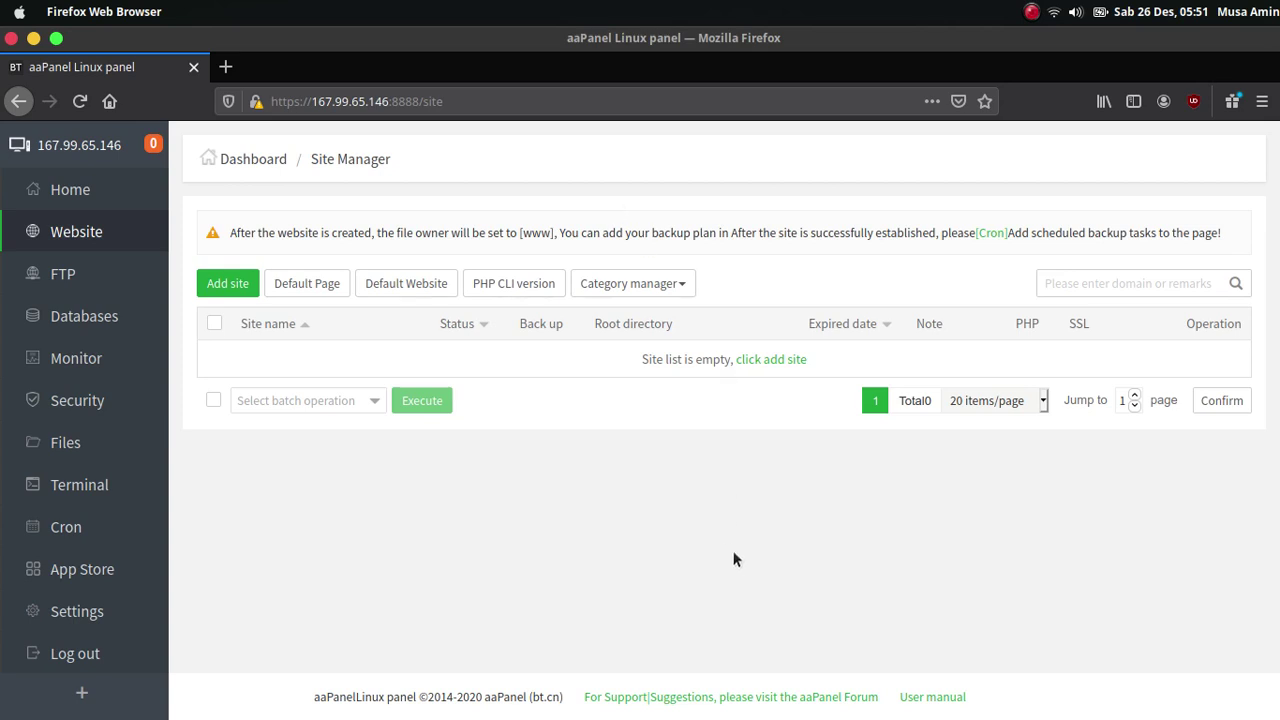
{"action": "mouse_move", "coordinate": [700, 708]}
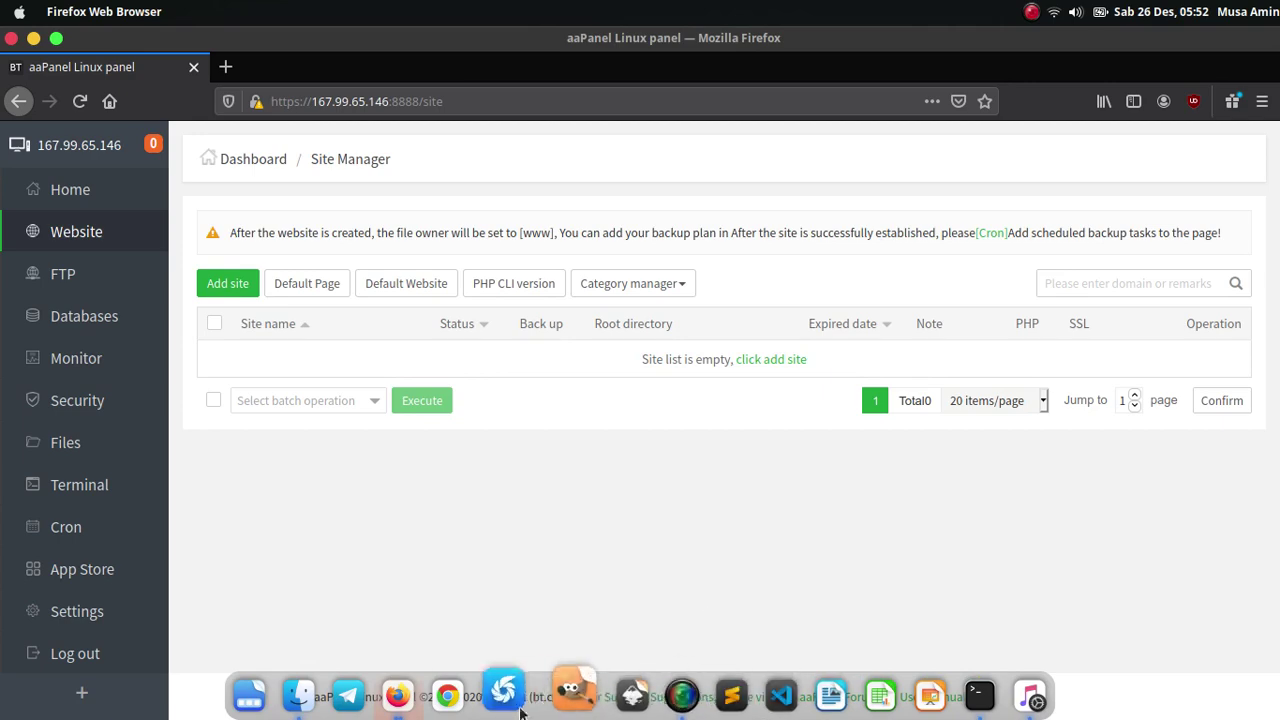
{"action": "left_click", "coordinate": [417, 700]}
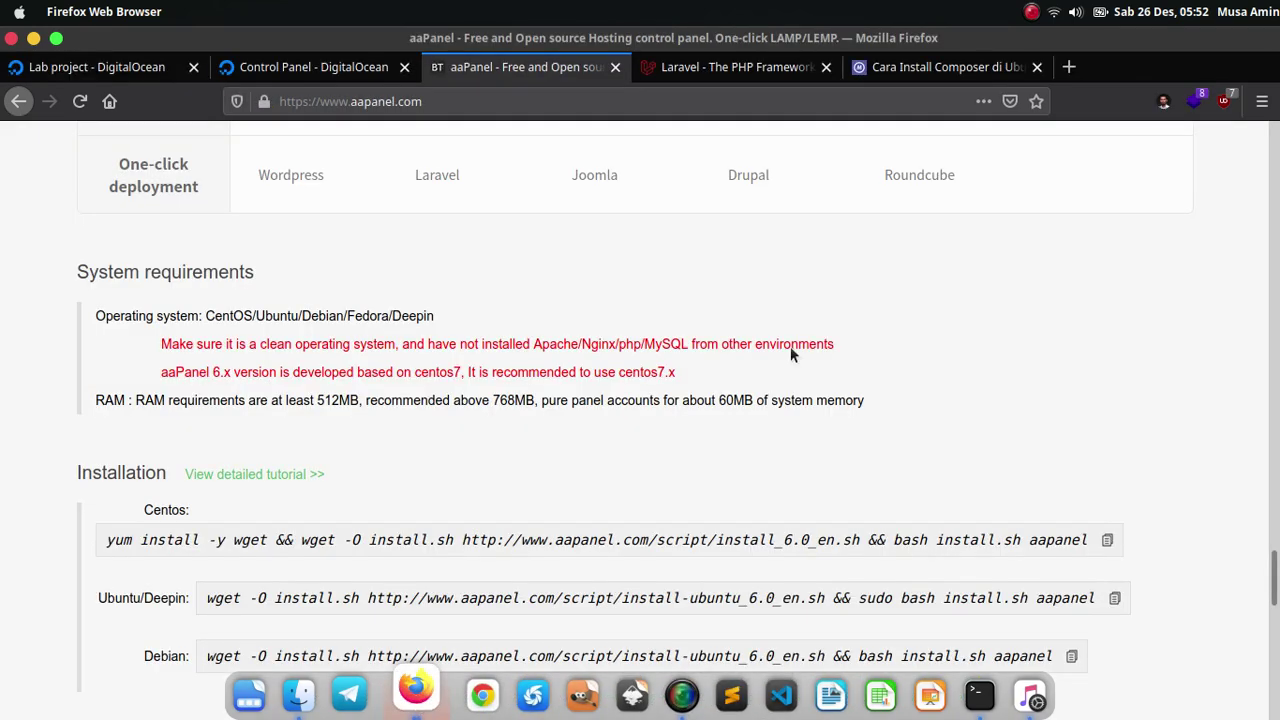
{"action": "left_click", "coordinate": [892, 75]}
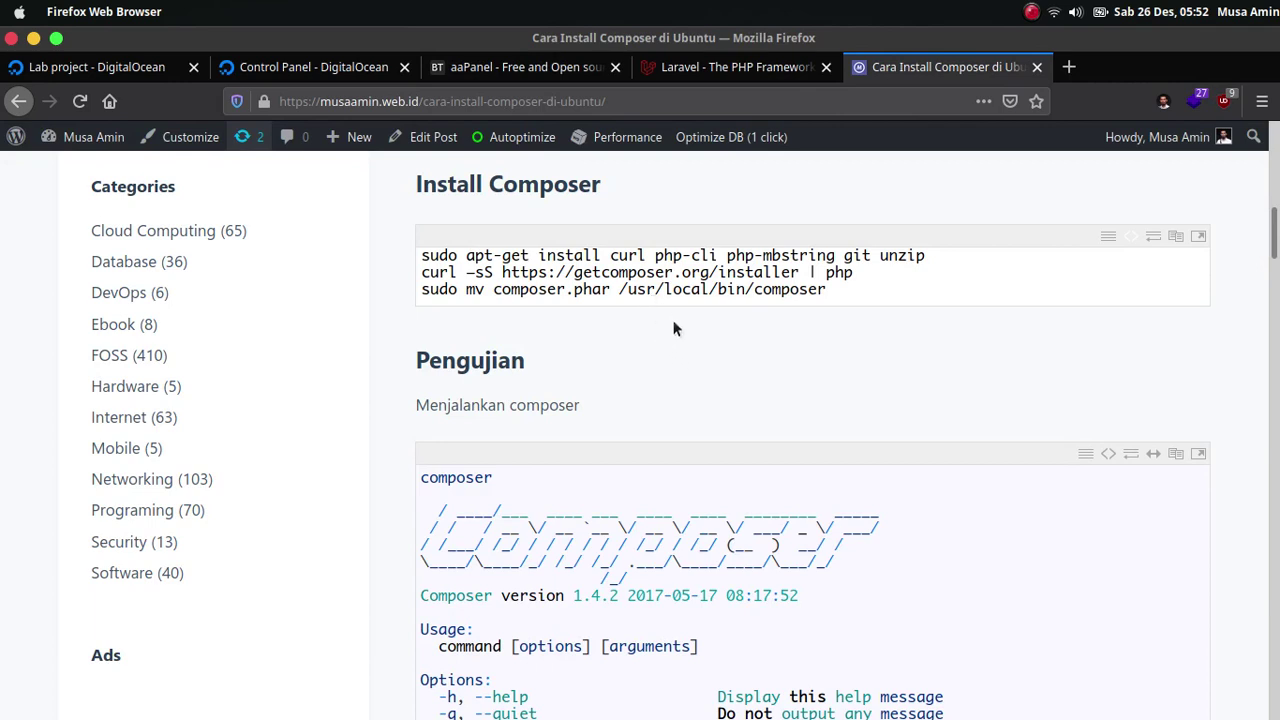
{"action": "triple_click", "coordinate": [458, 271]}
{"action": "right_click", "coordinate": [459, 271]}
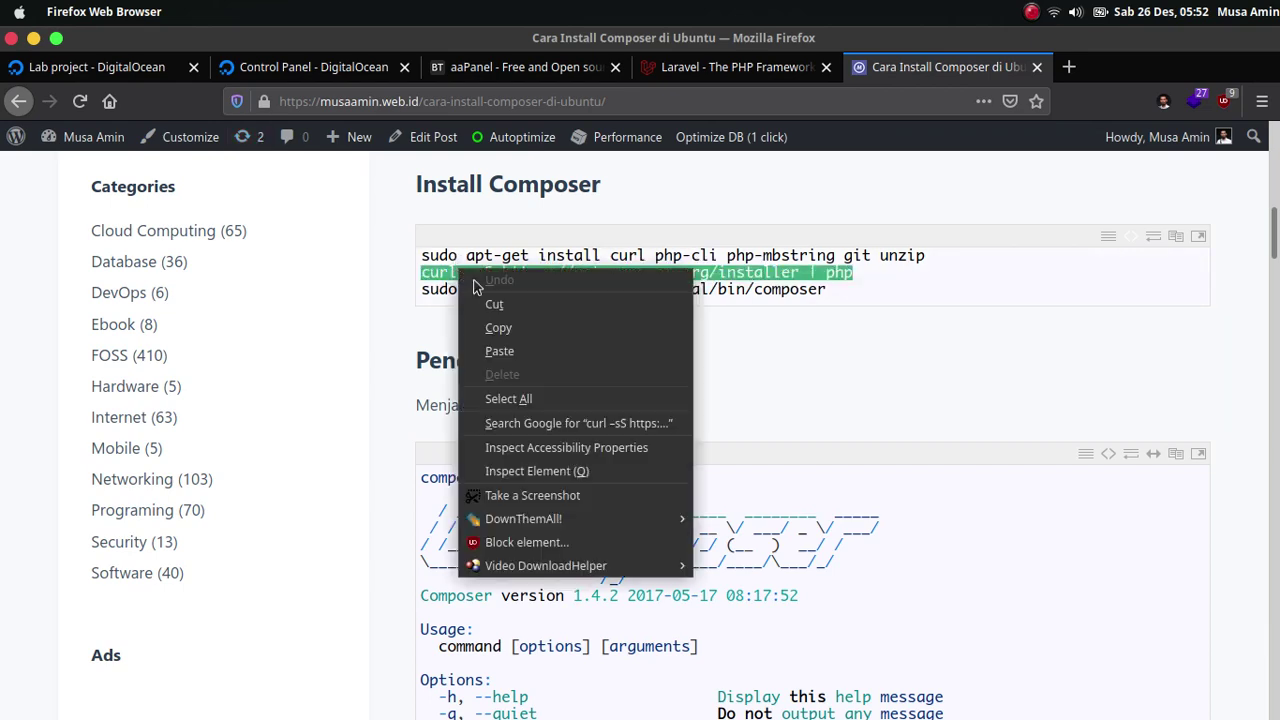
{"action": "left_click", "coordinate": [498, 328]}
{"action": "left_click", "coordinate": [962, 700]}
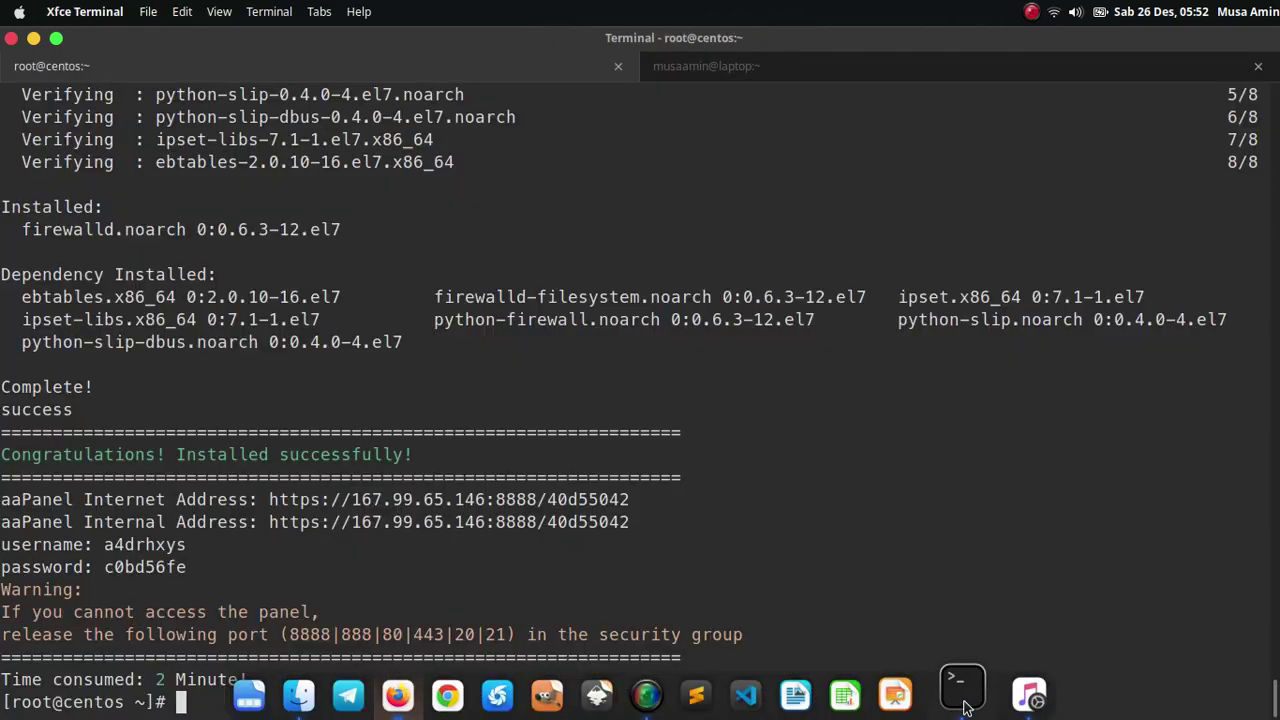
{"action": "right_click", "coordinate": [811, 180]}
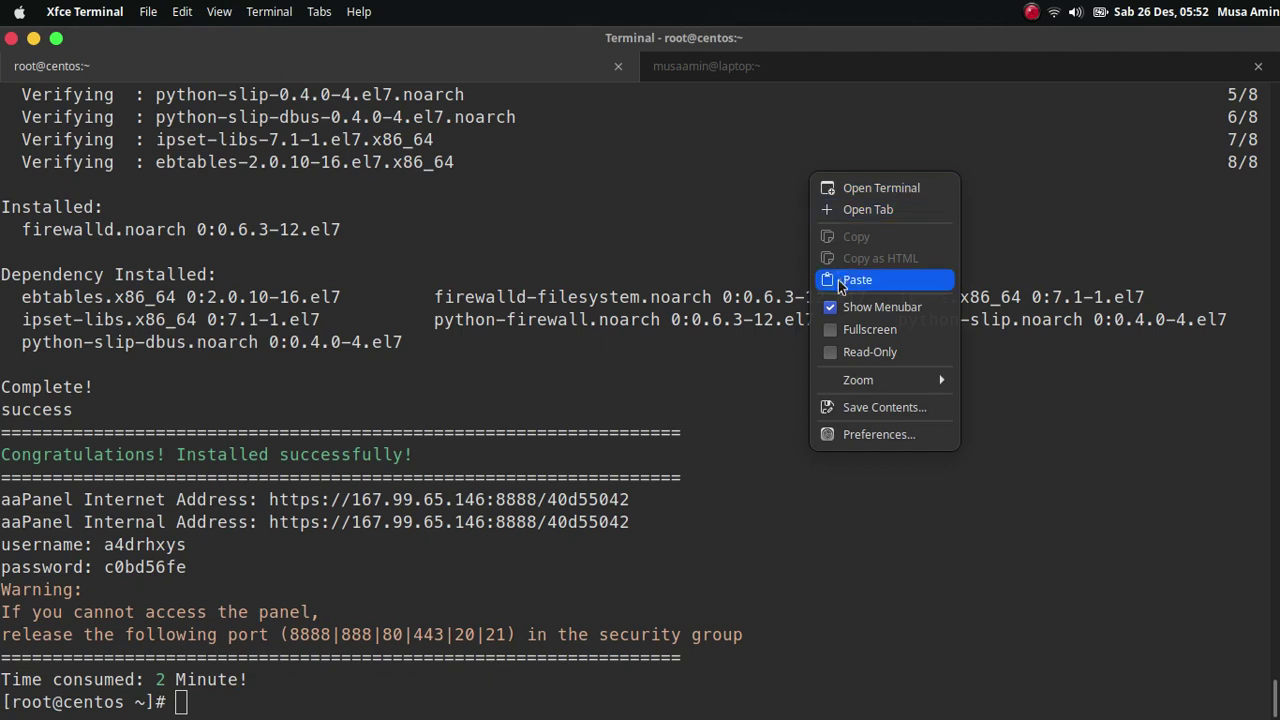
{"action": "left_click", "coordinate": [840, 280]}
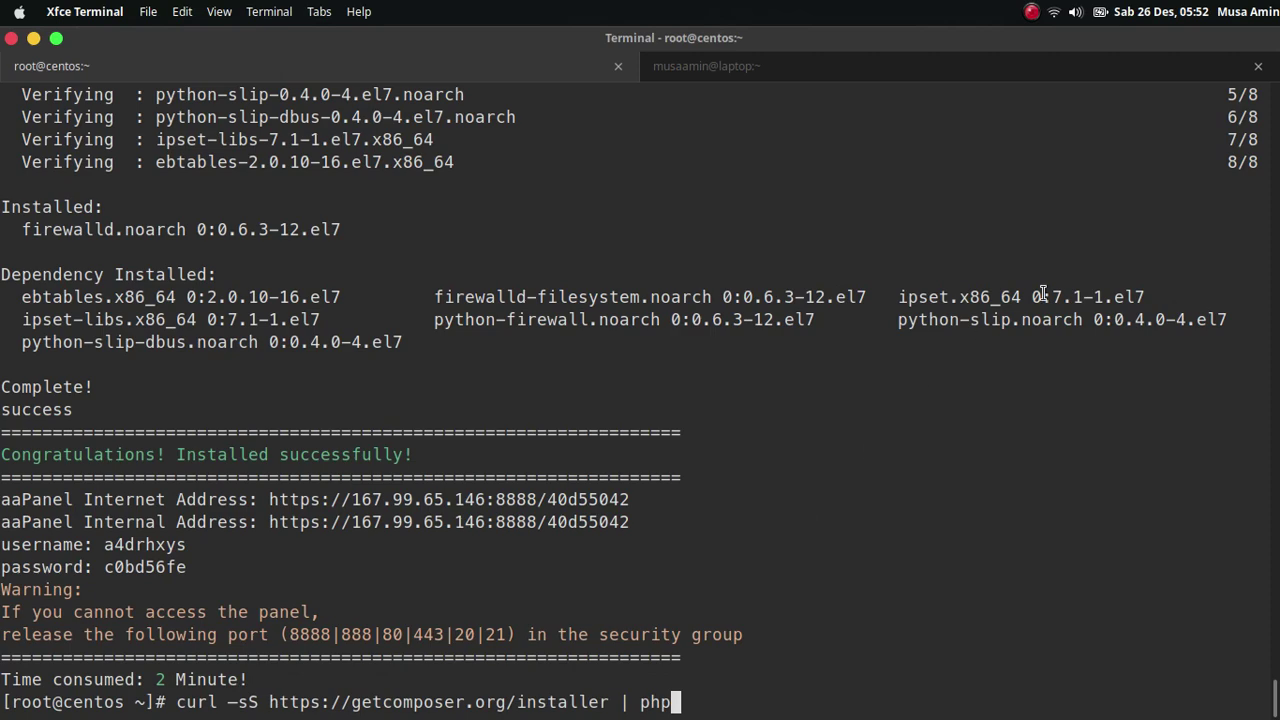
{"action": "key", "text": "Return"}
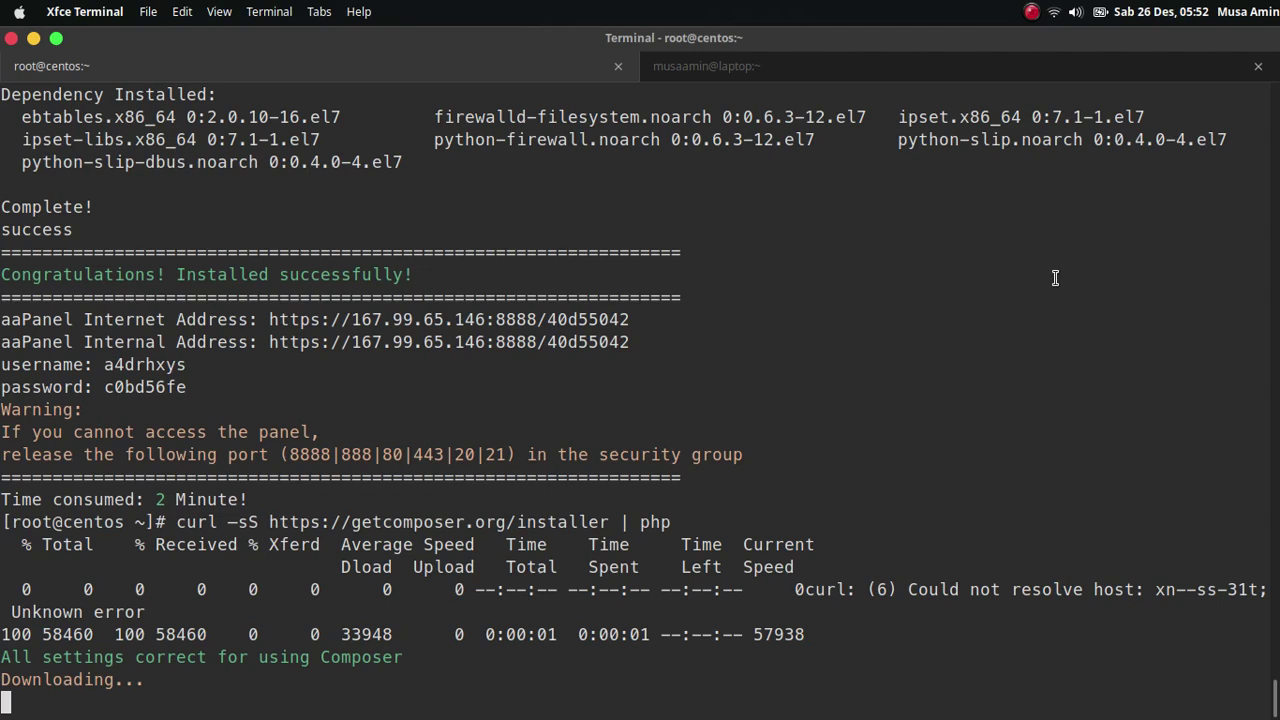
Copy "mv composer.phar /usr/local/bin/composer" without sudo from the Composer tutorial in Firefox and run it in the server terminal.
{"action": "mouse_move", "coordinate": [566, 708]}
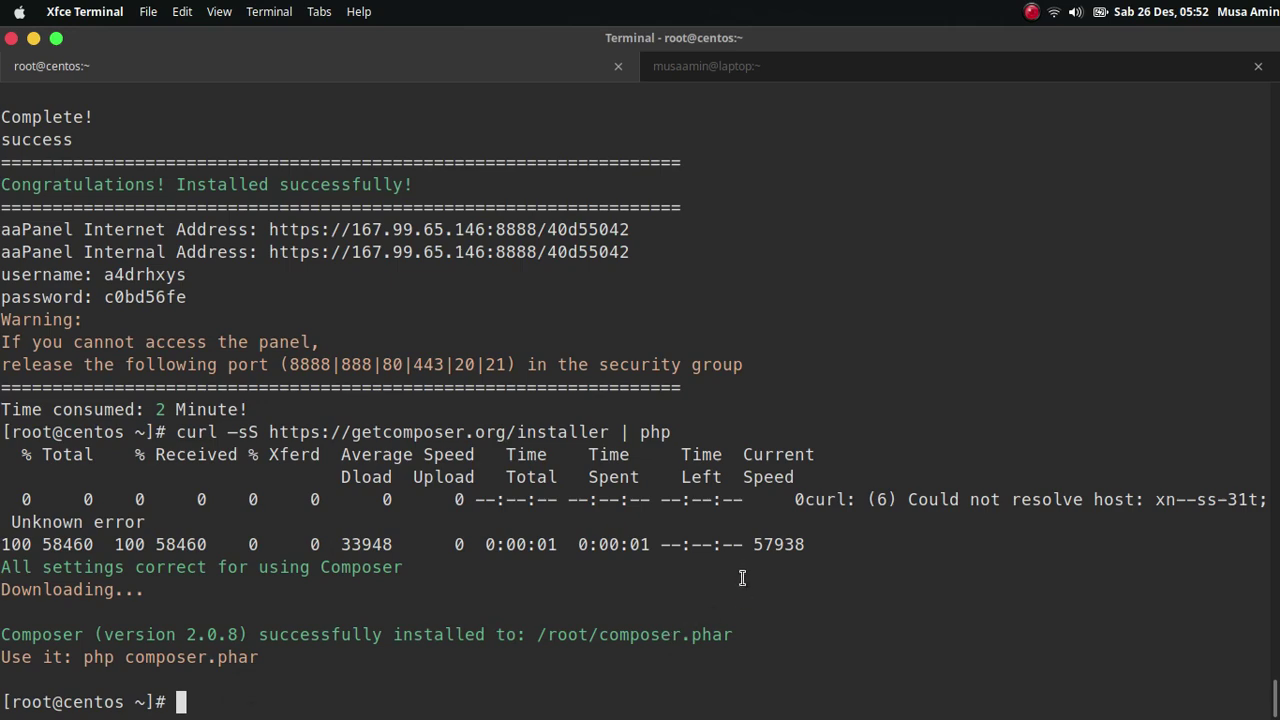
{"action": "mouse_move", "coordinate": [692, 716]}
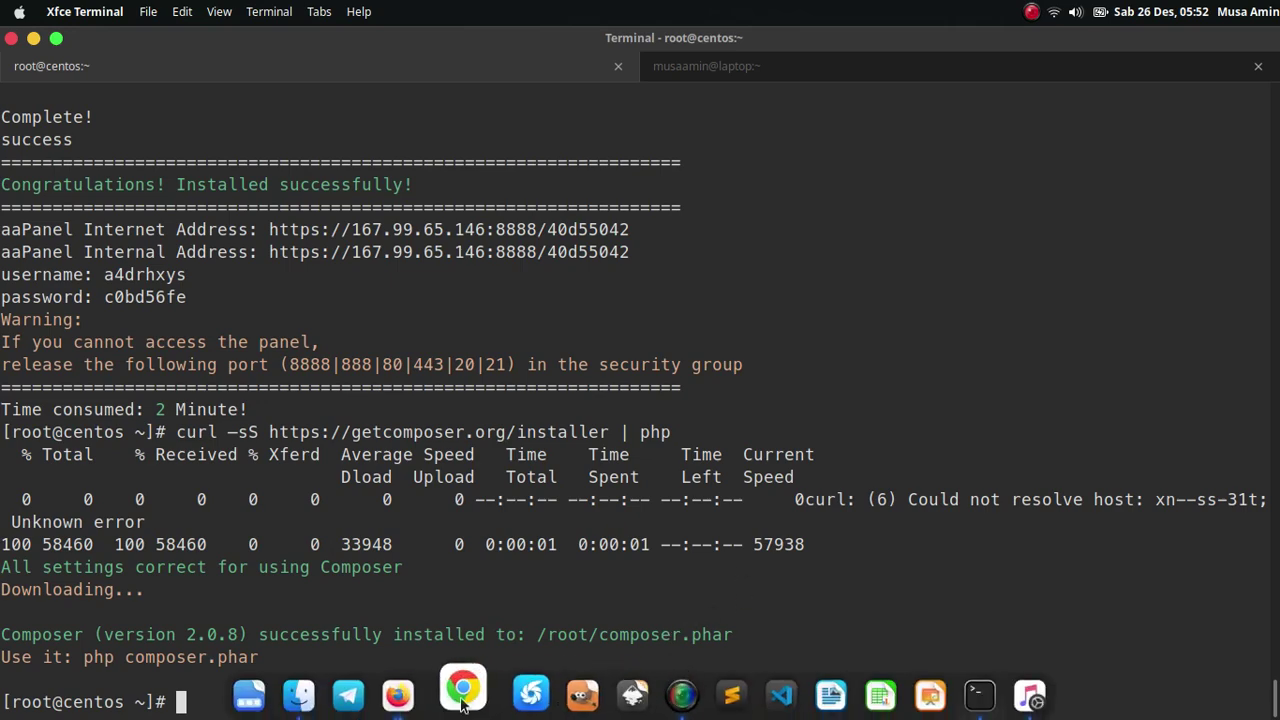
{"action": "left_click", "coordinate": [428, 700]}
{"action": "left_click", "coordinate": [428, 700]}
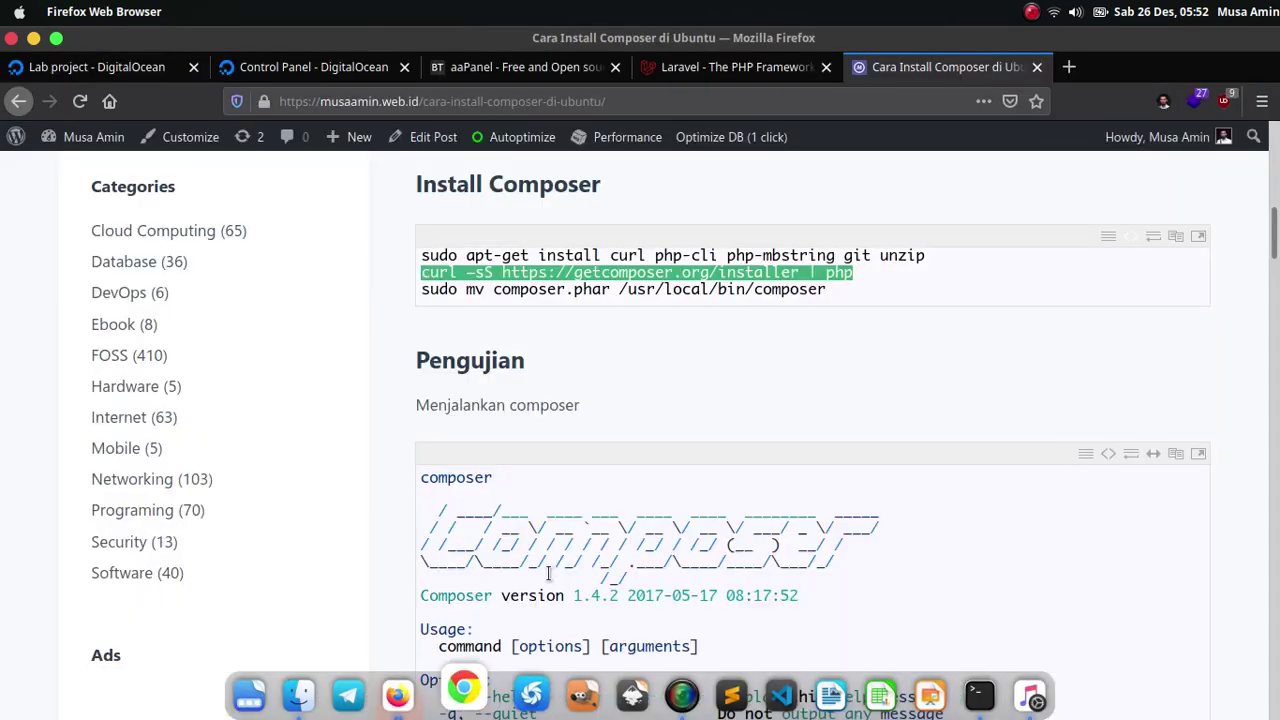
{"action": "left_click_drag", "start_coordinate": [466, 289], "coordinate": [825, 290]}
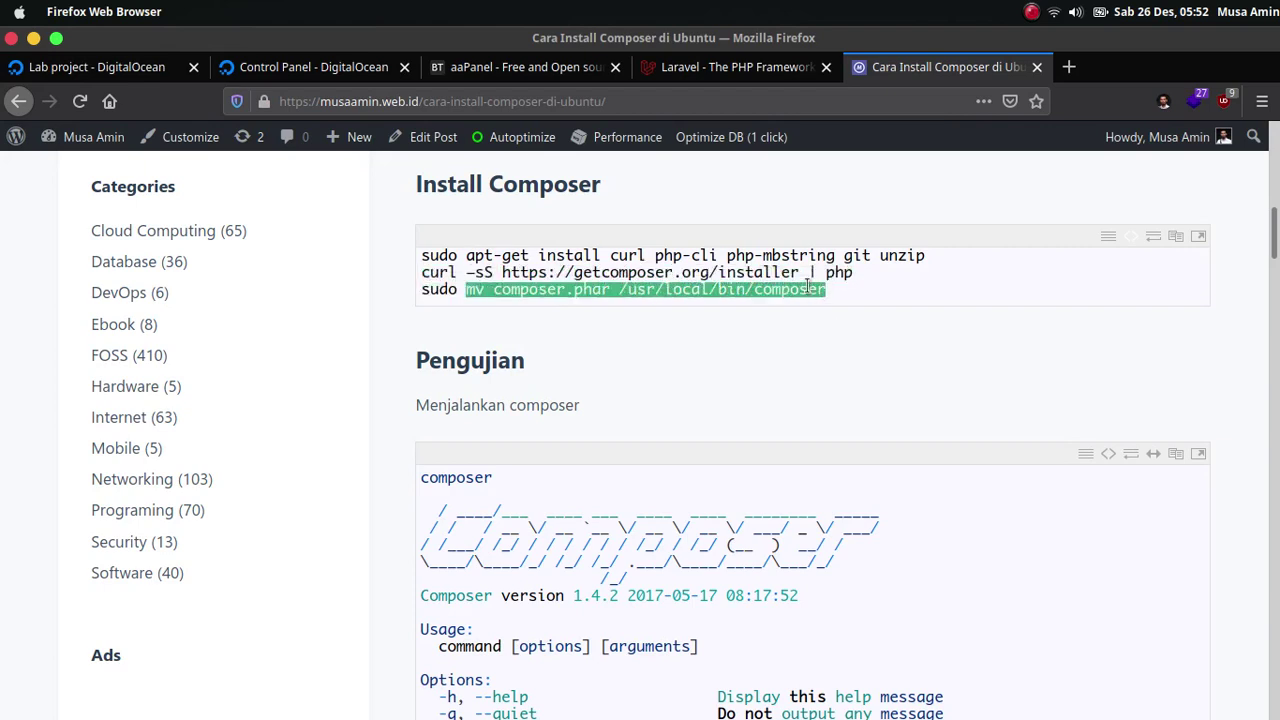
{"action": "right_click", "coordinate": [810, 290]}
{"action": "left_click", "coordinate": [843, 347]}
{"action": "mouse_move", "coordinate": [857, 712]}
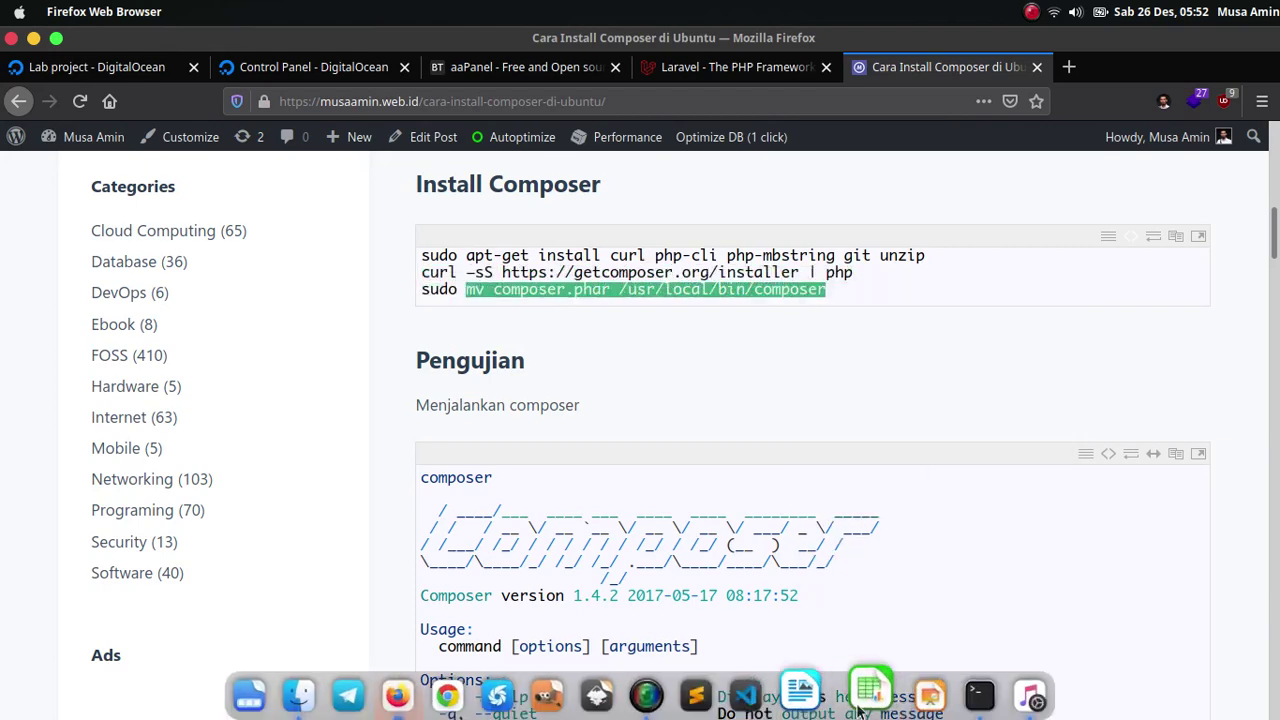
{"action": "left_click", "coordinate": [979, 695]}
{"action": "right_click", "coordinate": [840, 361]}
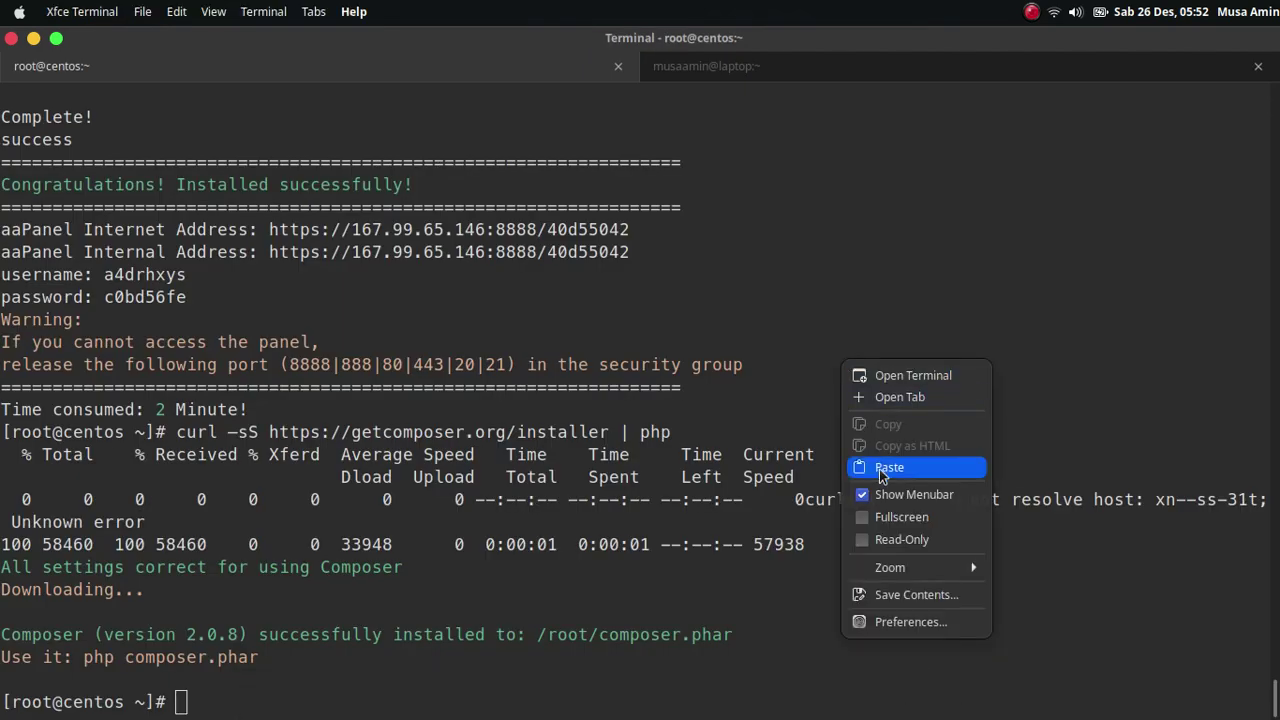
{"action": "left_click", "coordinate": [879, 469]}
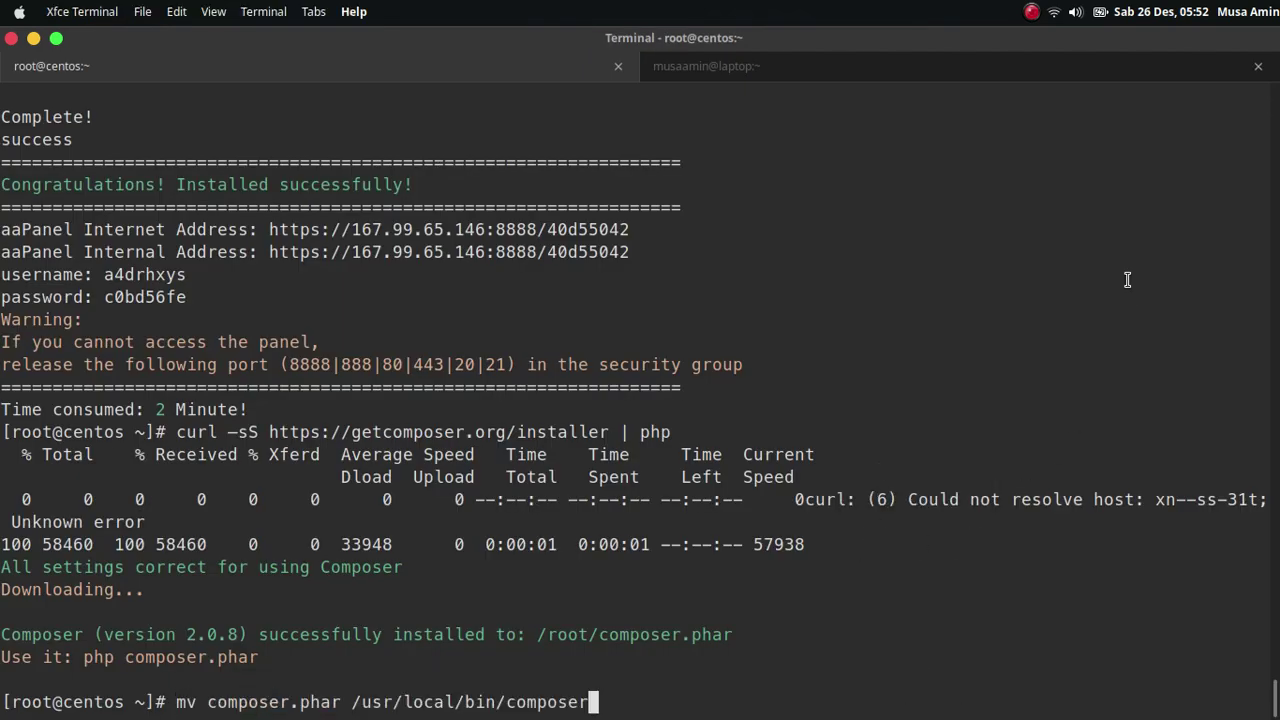
{"action": "key", "text": "Return"}
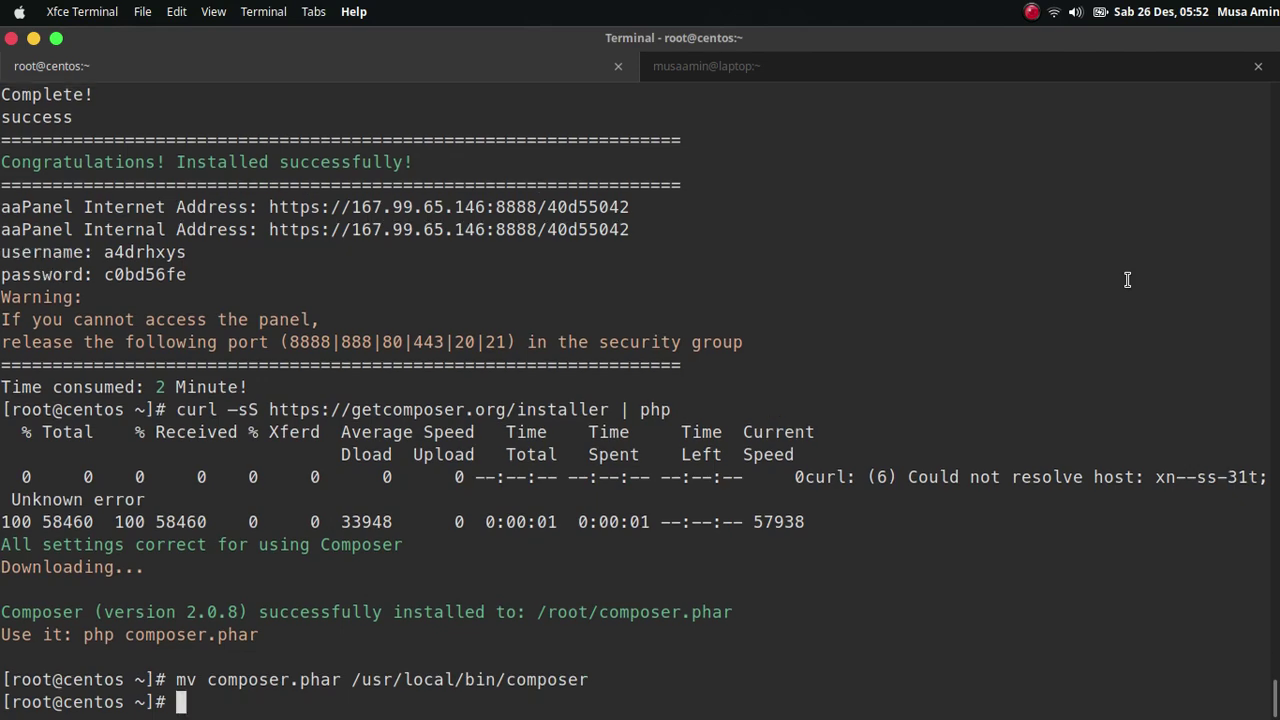
Switch back to aaPanel in Firefox and add a site for blog.defnex.com, applying for SSL and redirecting HTTP to HTTPS.
{"action": "mouse_move", "coordinate": [610, 710]}
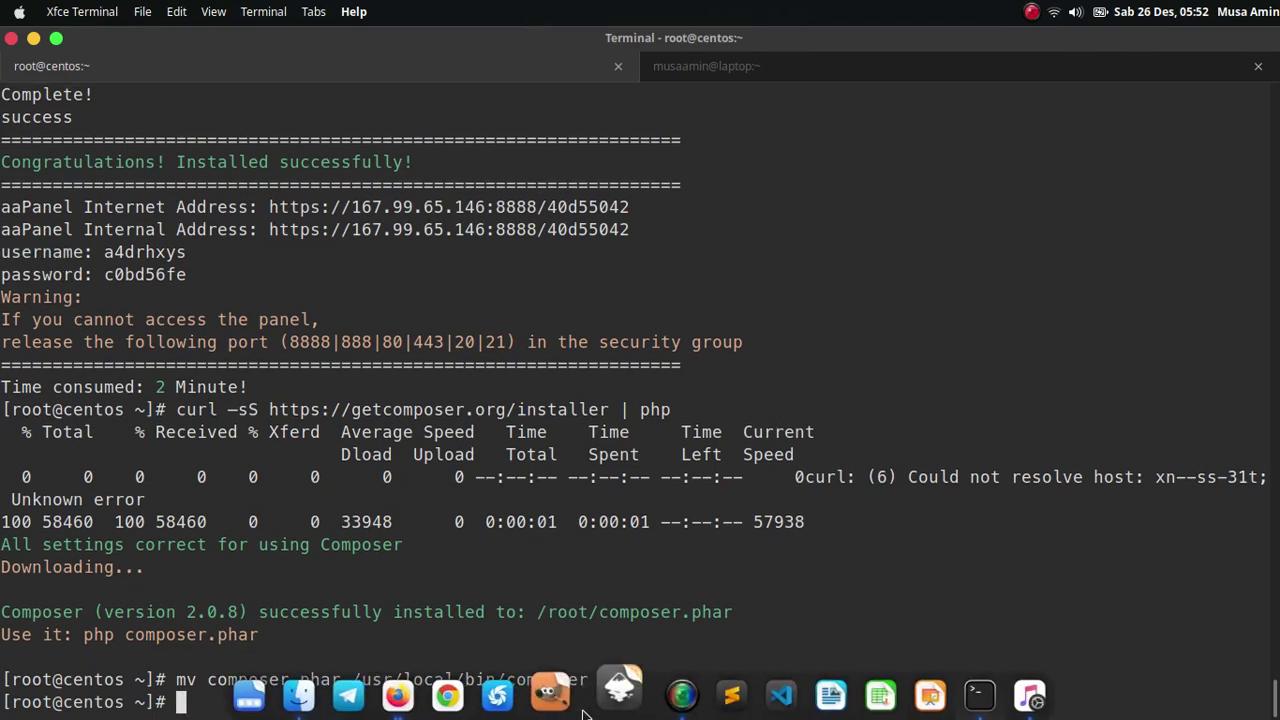
{"action": "left_click", "coordinate": [411, 690]}
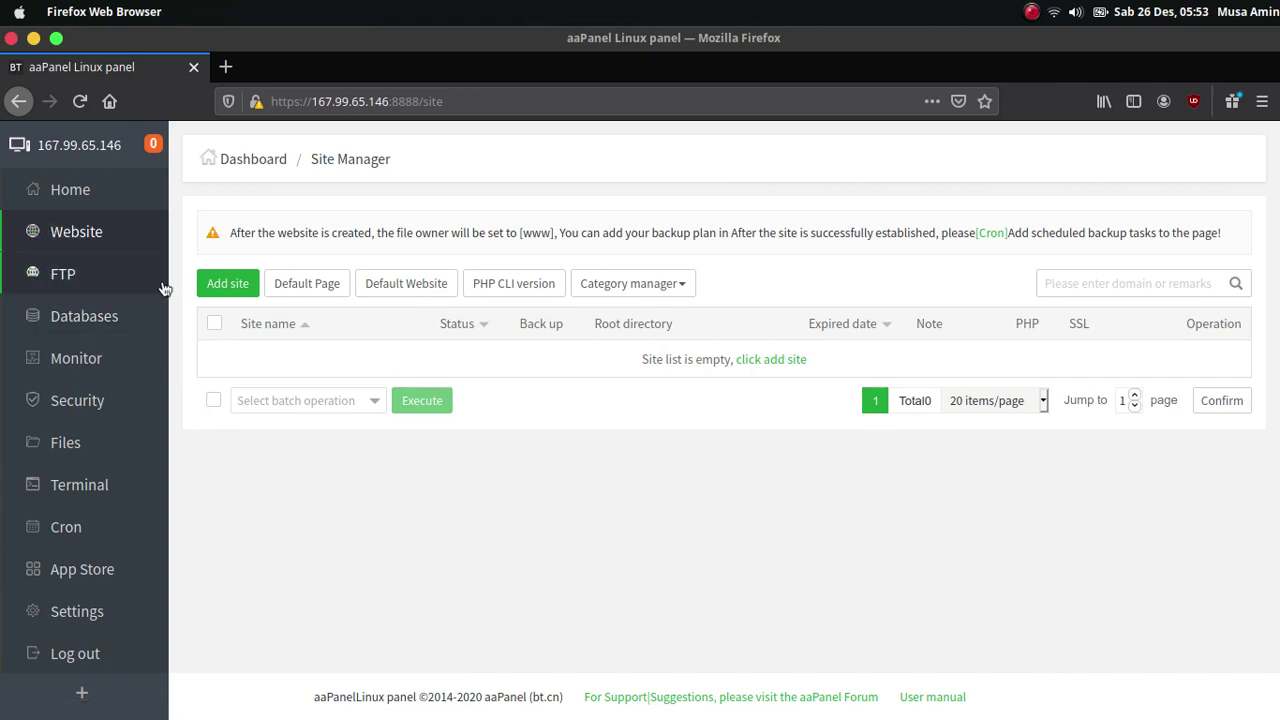
{"action": "left_click", "coordinate": [222, 286]}
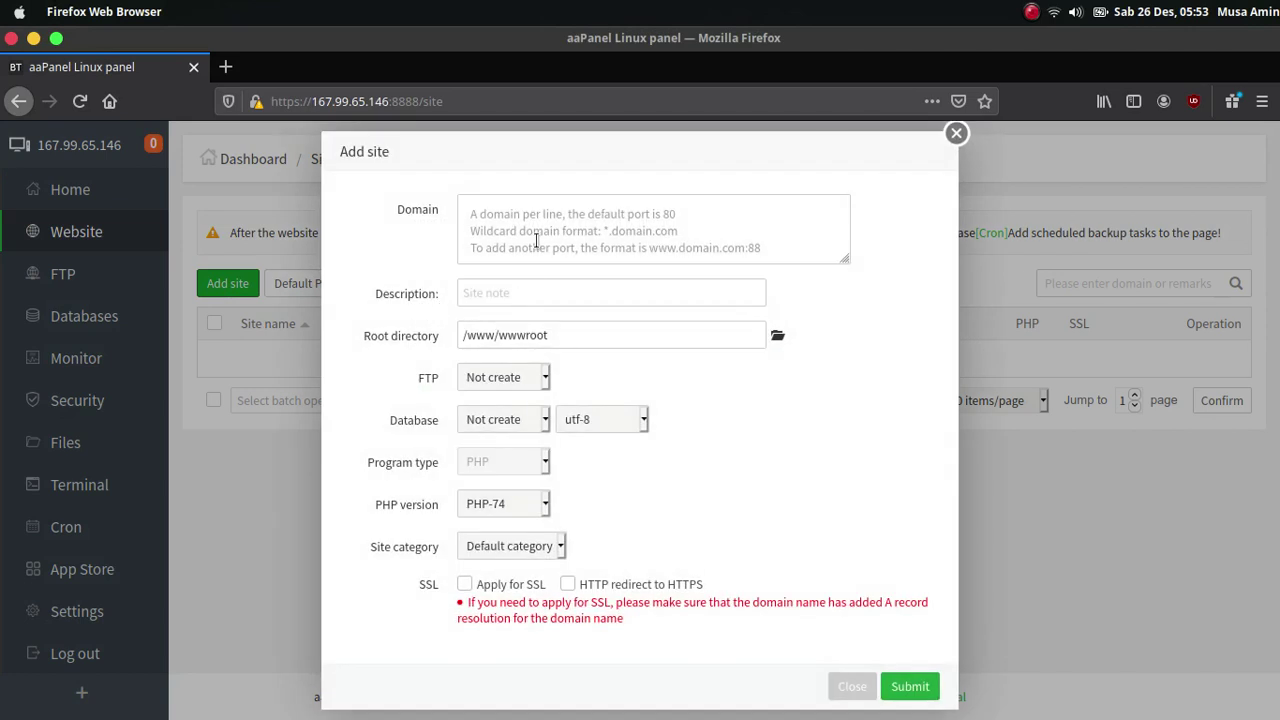
{"action": "left_click", "coordinate": [536, 240]}
{"action": "type", "text": "blog."}
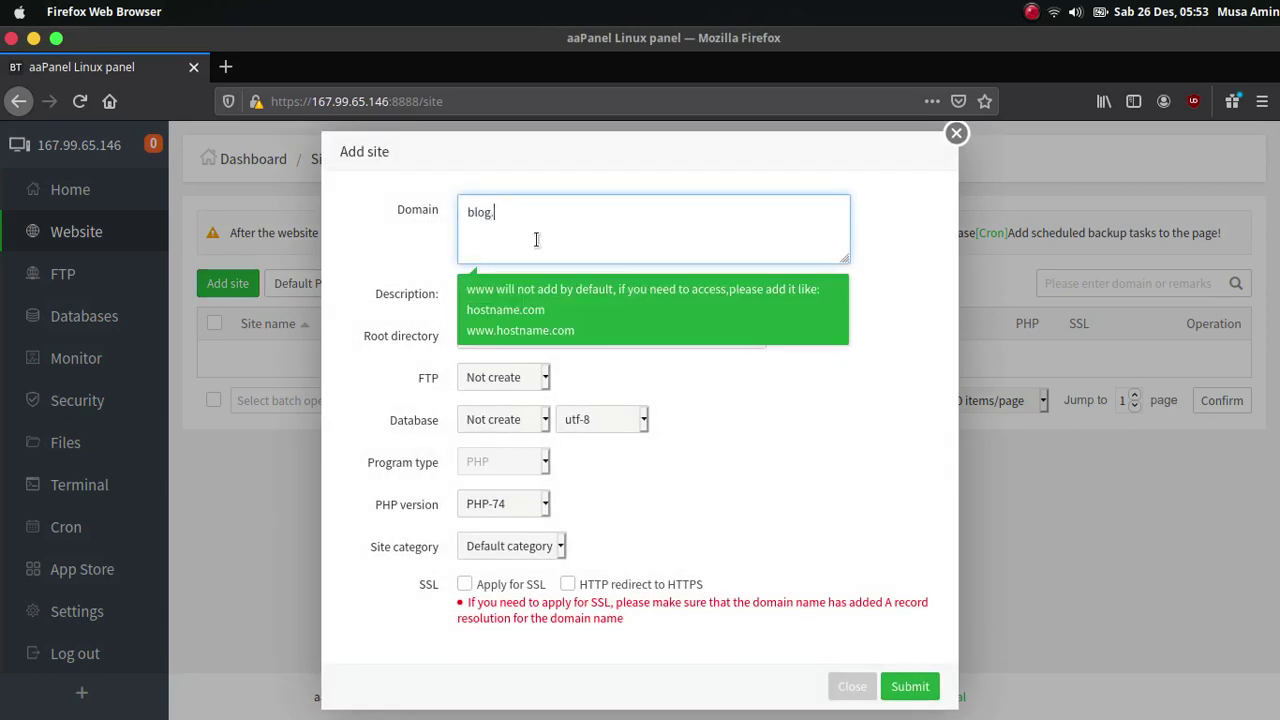
{"action": "type", "text": "defnex.com"}
{"action": "left_click", "coordinate": [875, 420]}
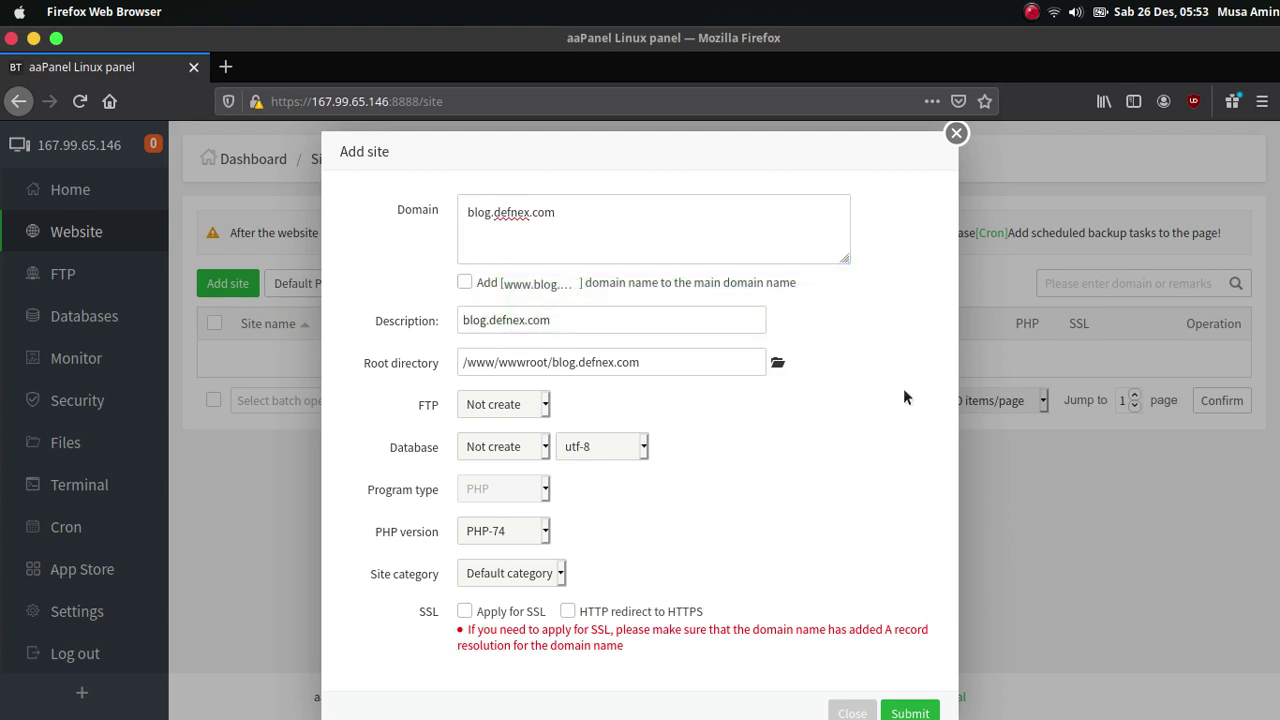
{"action": "left_click", "coordinate": [465, 611]}
{"action": "left_click", "coordinate": [568, 612]}
{"action": "left_click", "coordinate": [910, 712]}
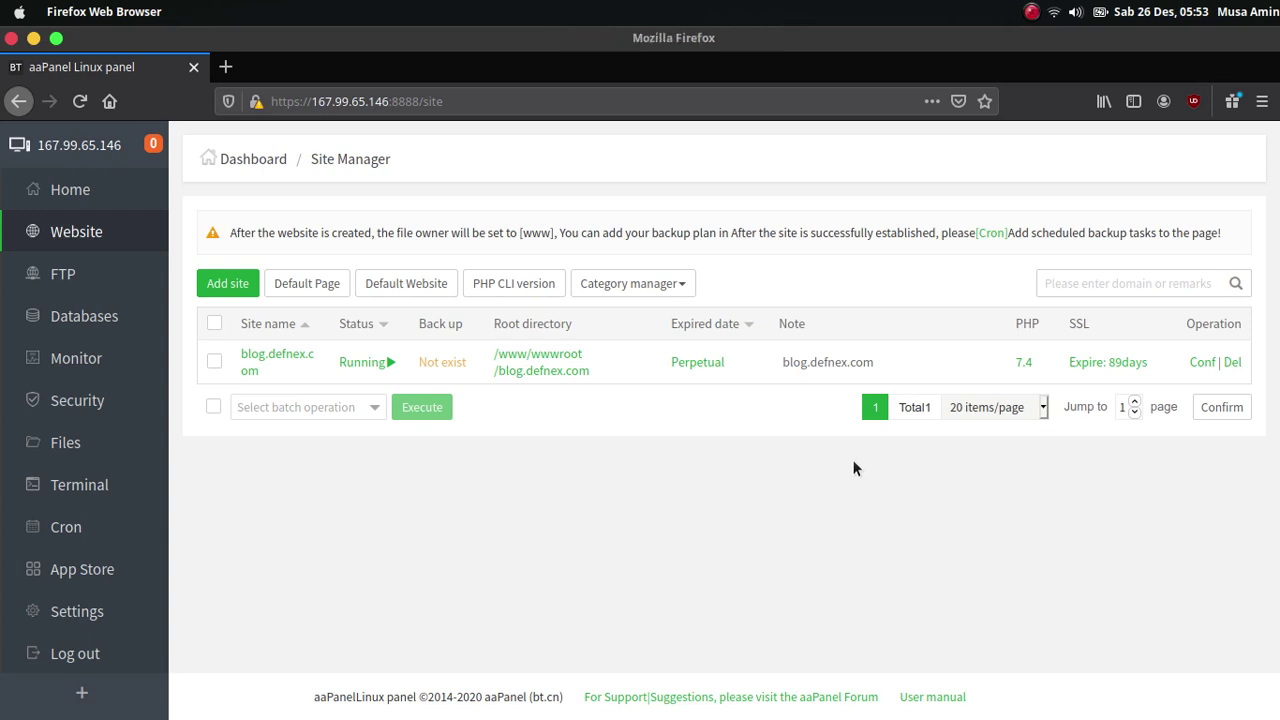
Open blog.defnex.com in a new browser tab to check the new site.
{"action": "key", "text": "ctrl+t"}
{"action": "type", "text": "blog"}
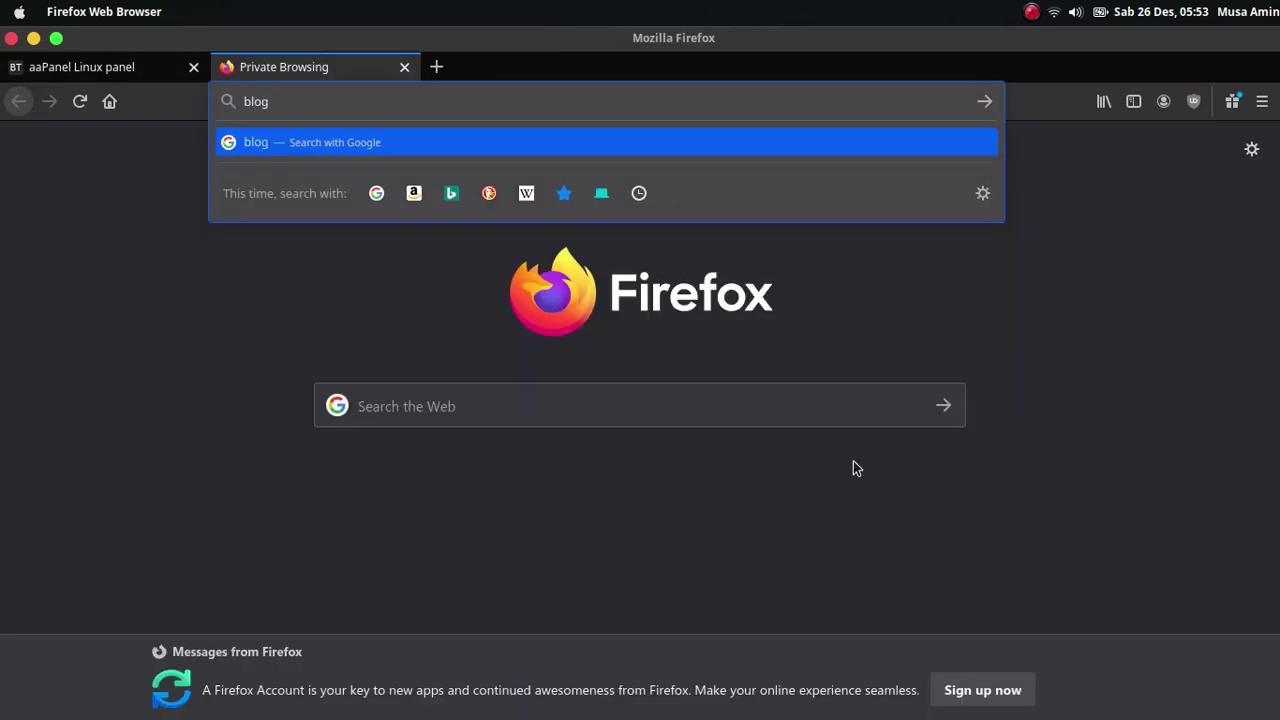
{"action": "type", "text": ".defnex.co"}
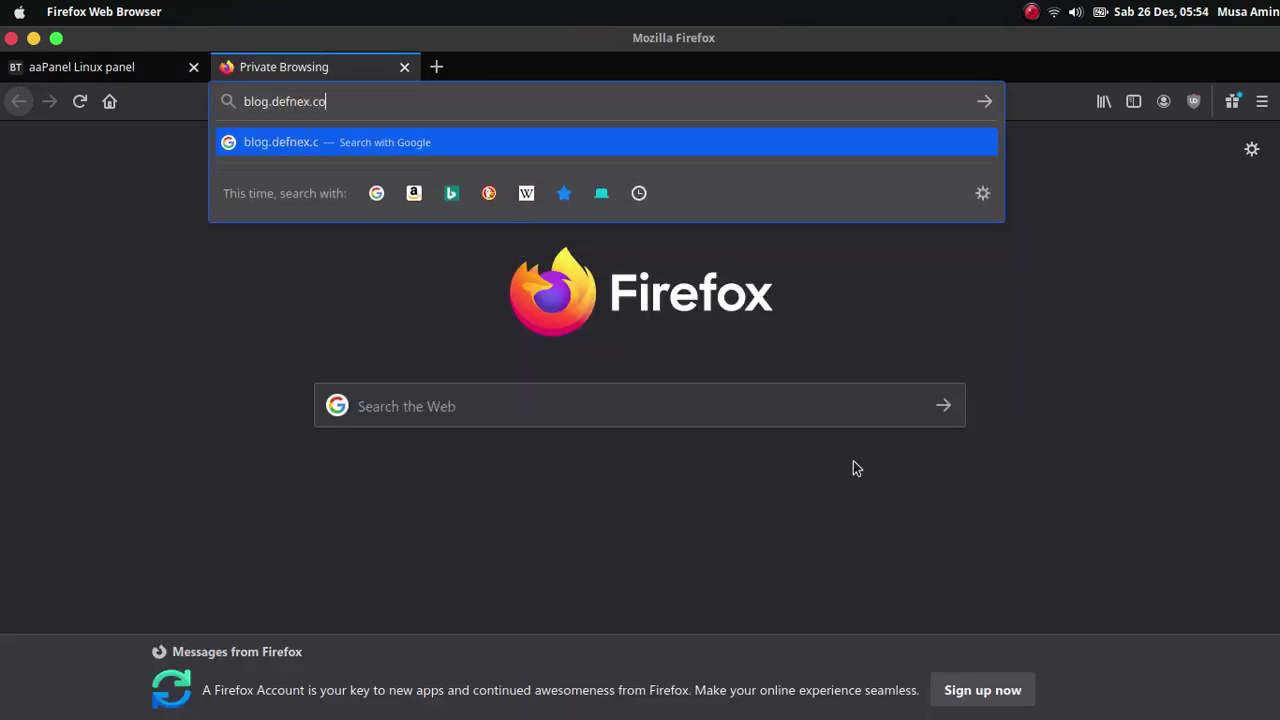
{"action": "type", "text": "m"}
{"action": "key", "text": "Return"}
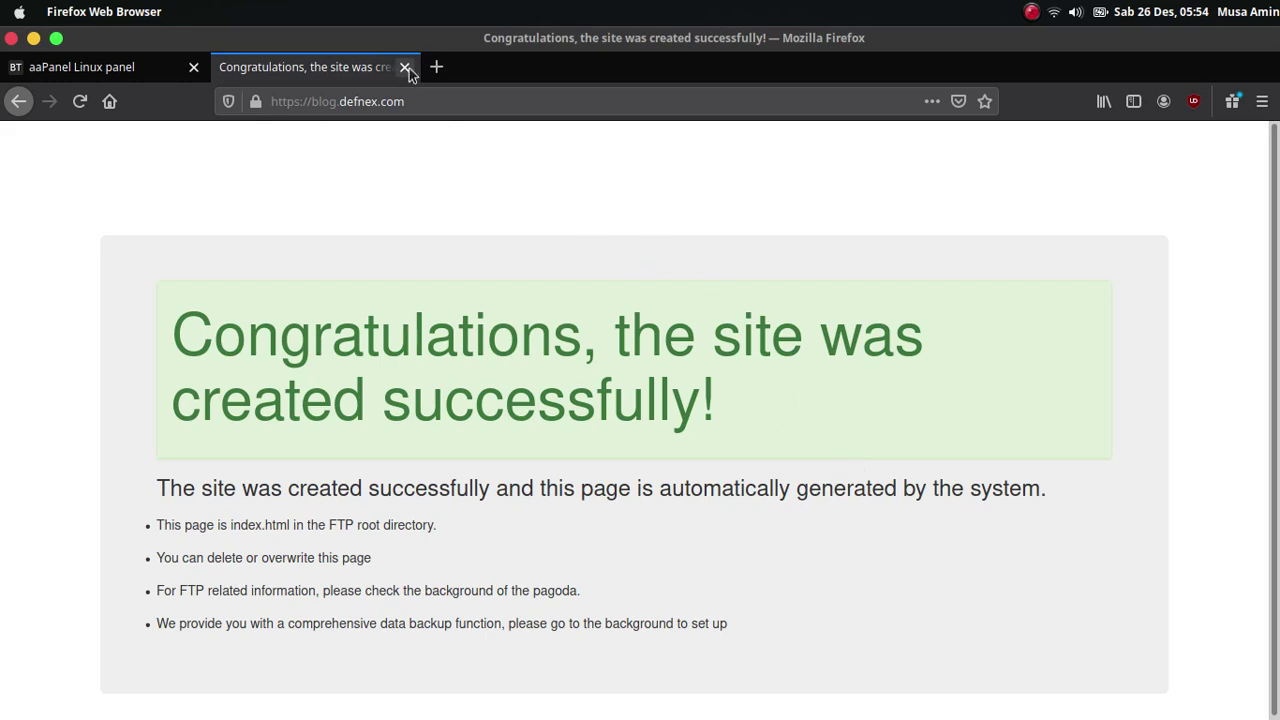
Return to the aaPanel browser tab and review the configuration file of the blog.defnex.com site.
{"action": "left_click", "coordinate": [52, 66]}
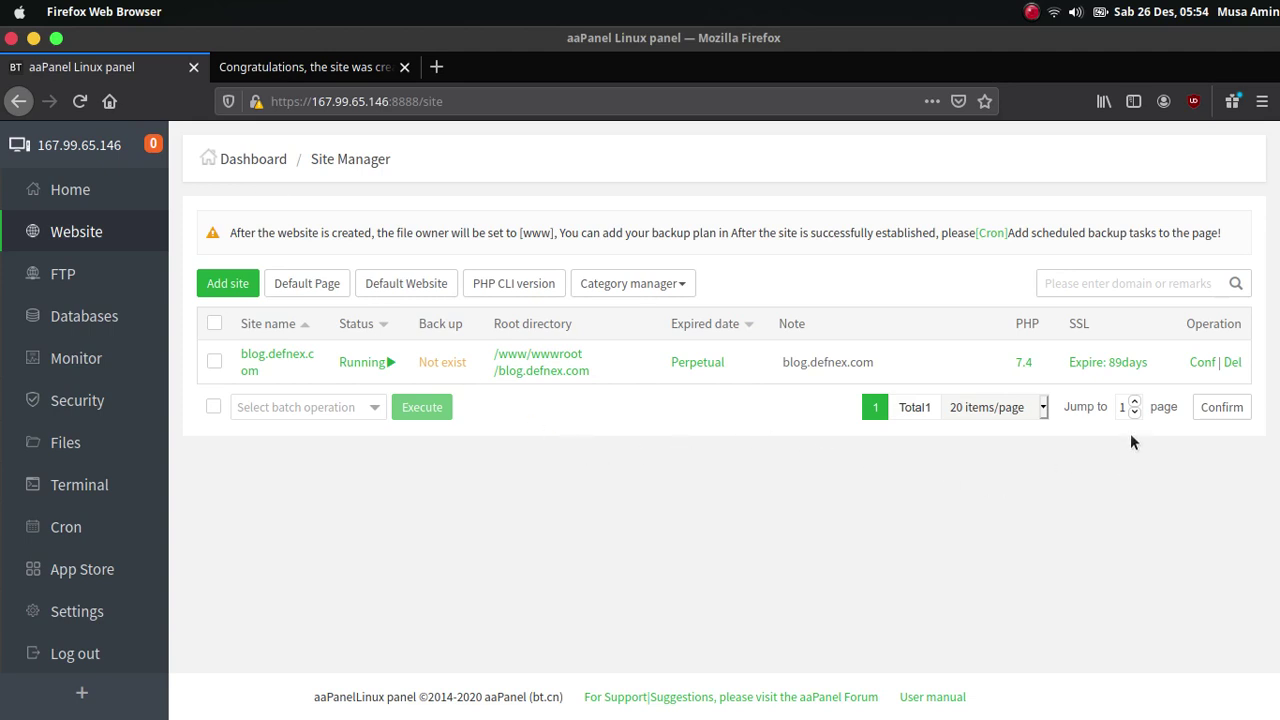
{"action": "left_click", "coordinate": [1202, 362]}
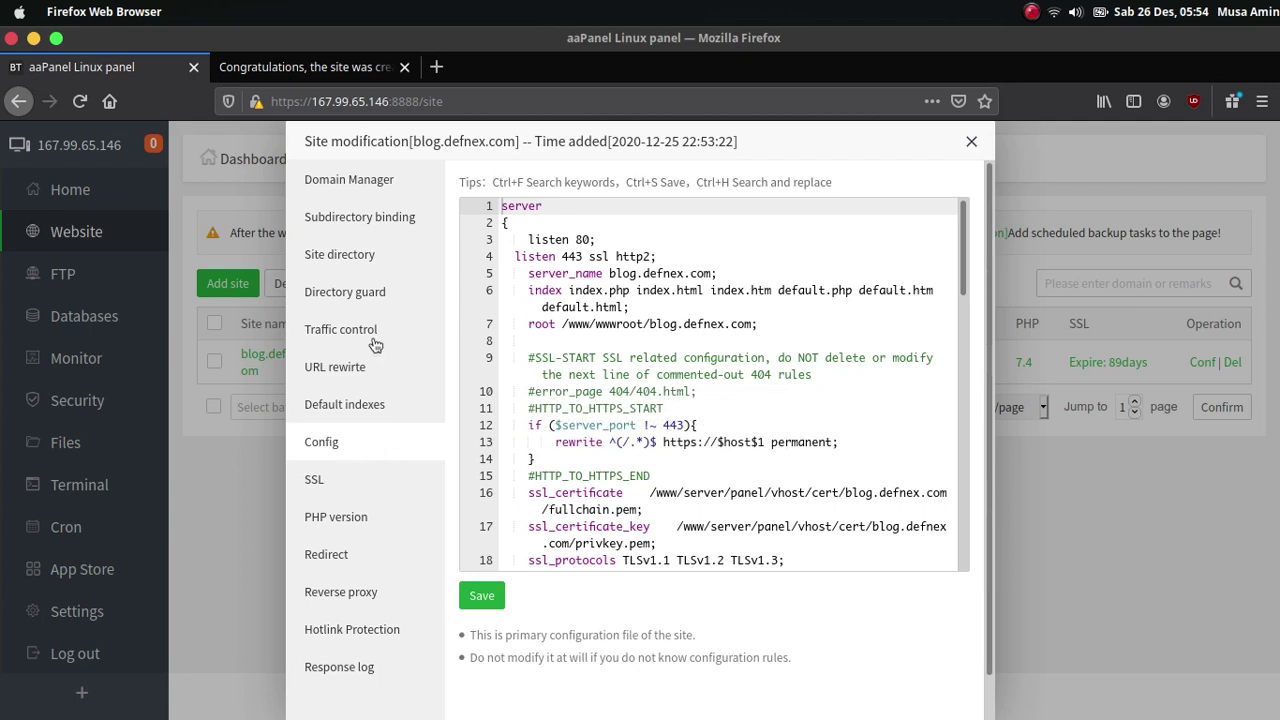
{"action": "left_click", "coordinate": [972, 145]}
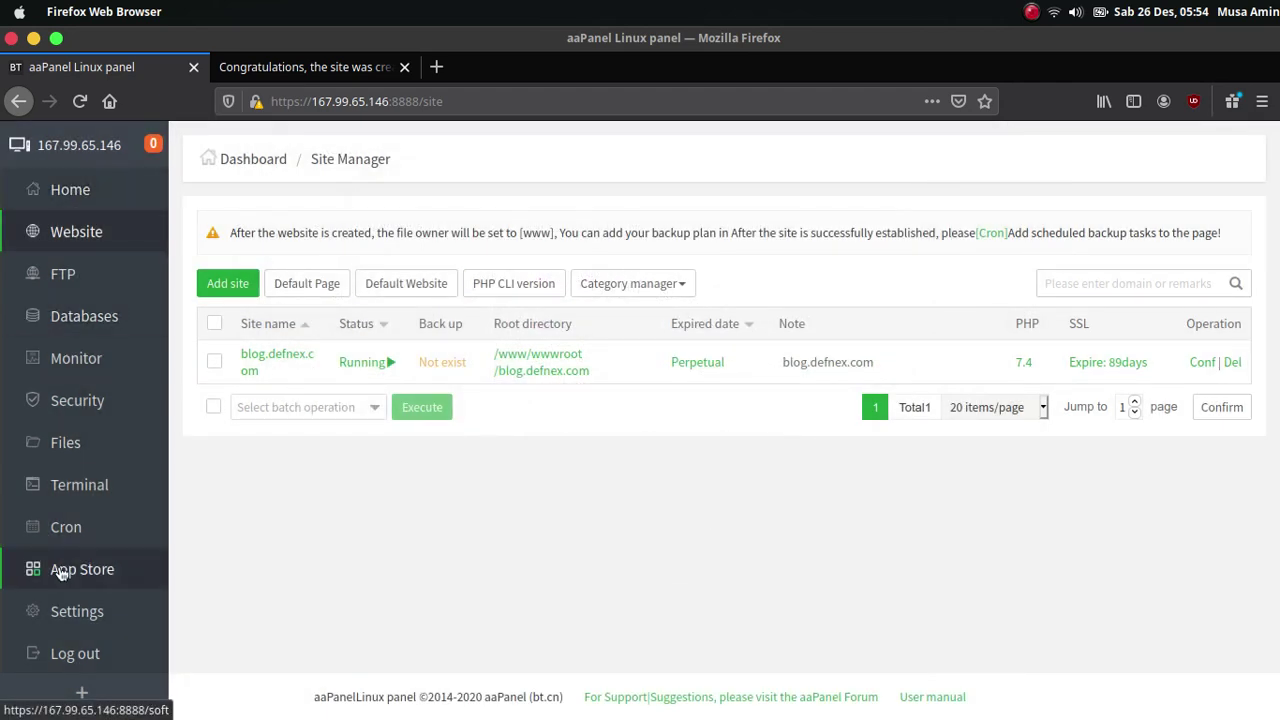
Open the PHP 7.4 management window from the panel's home page and install the fileinfo extension.
{"action": "left_click", "coordinate": [87, 195]}
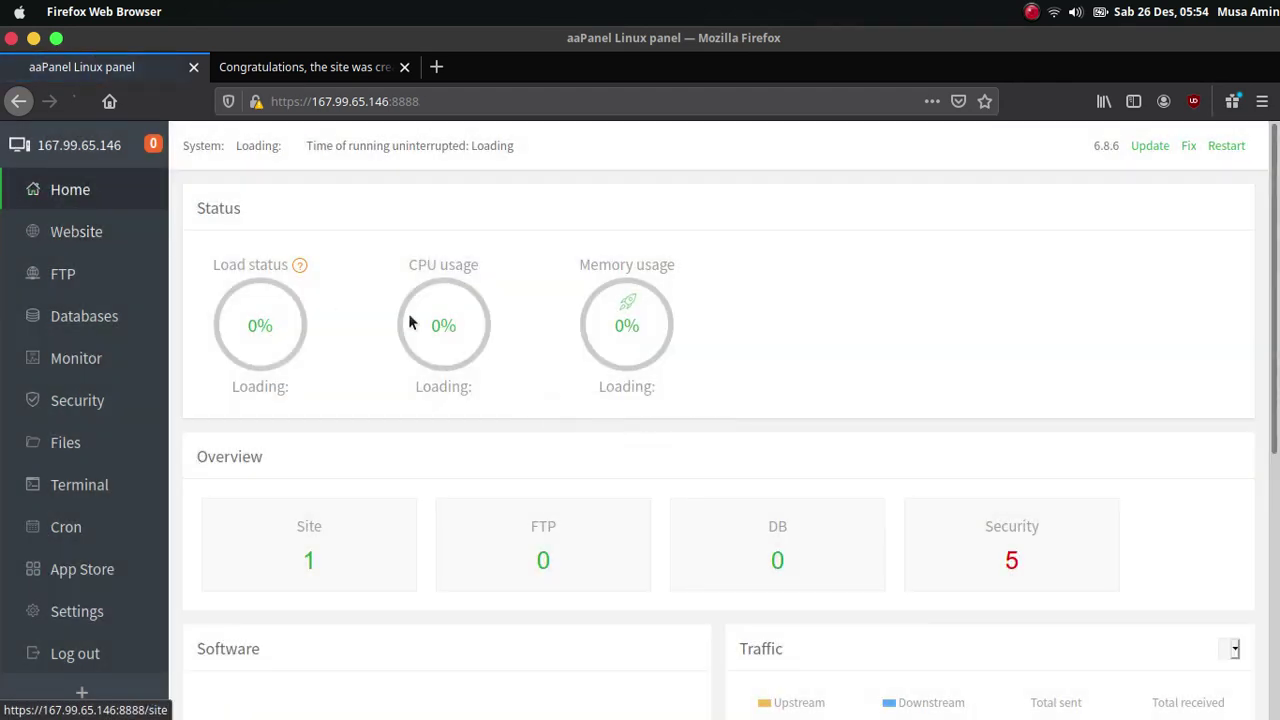
{"action": "scroll", "coordinate": [649, 302], "scroll_direction": "down", "scroll_amount": 4}
{"action": "scroll", "coordinate": [649, 302], "scroll_direction": "down", "scroll_amount": 1}
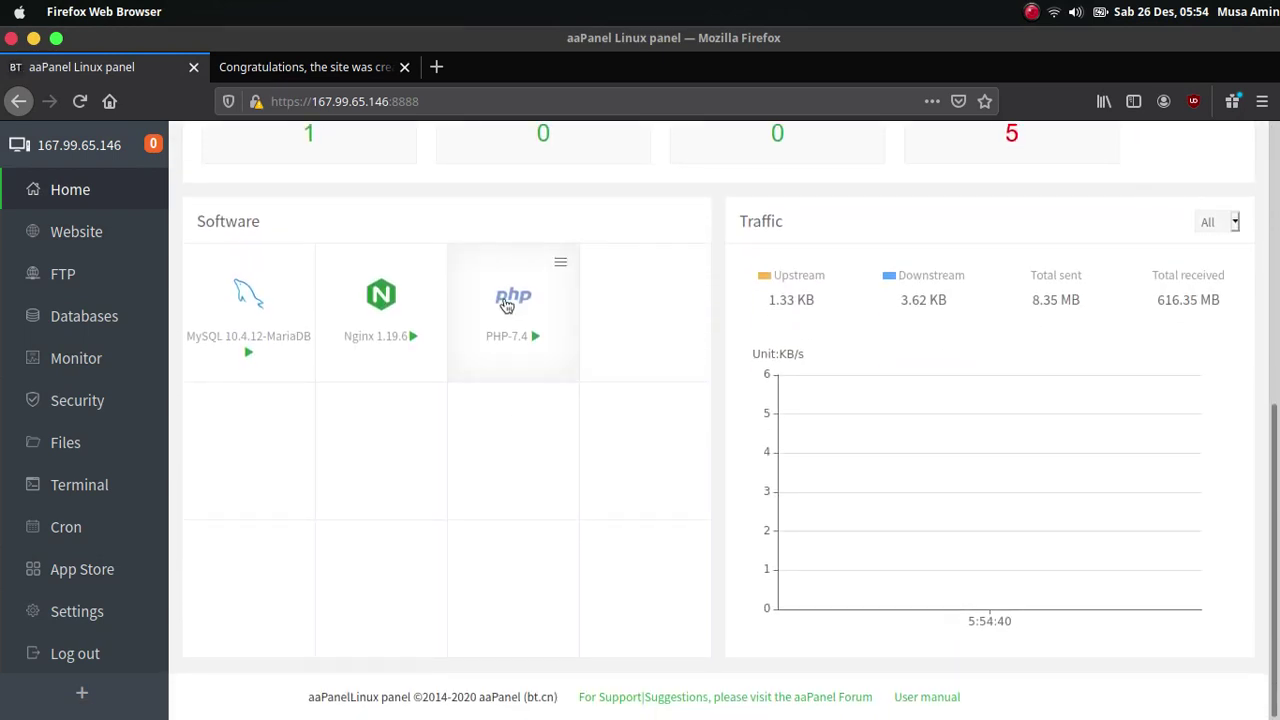
{"action": "left_click", "coordinate": [509, 305]}
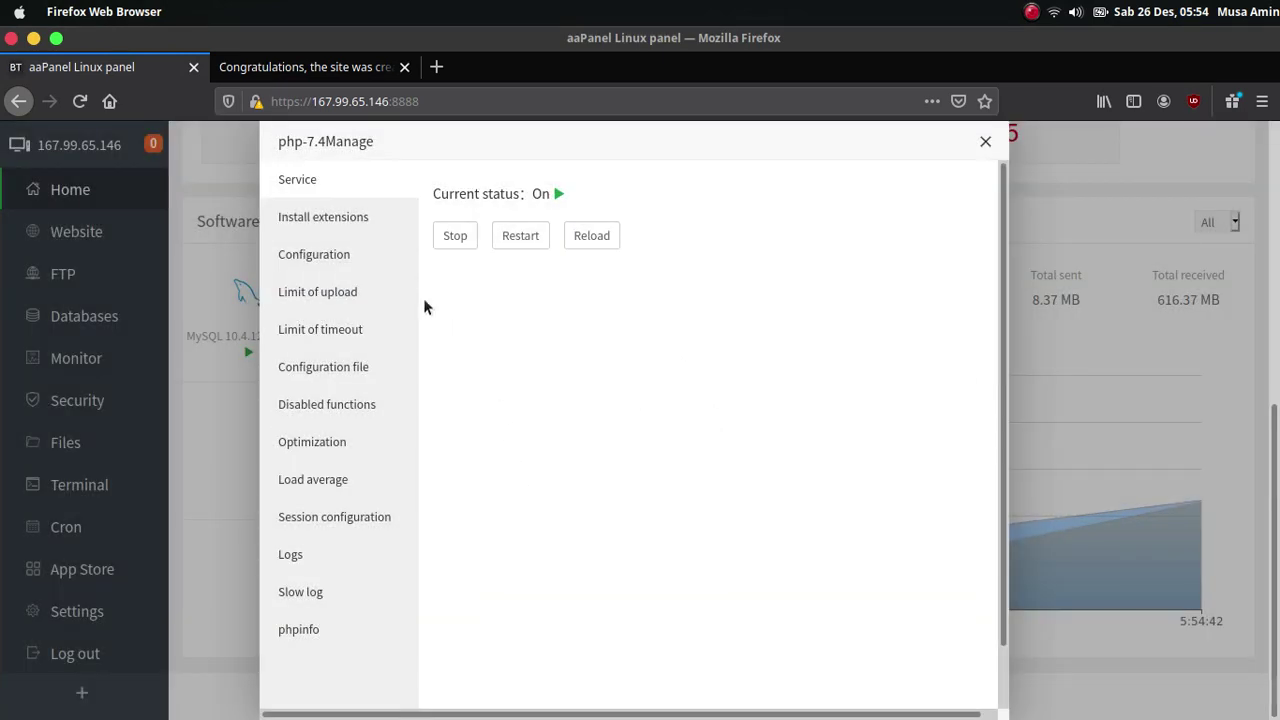
{"action": "left_click", "coordinate": [362, 227]}
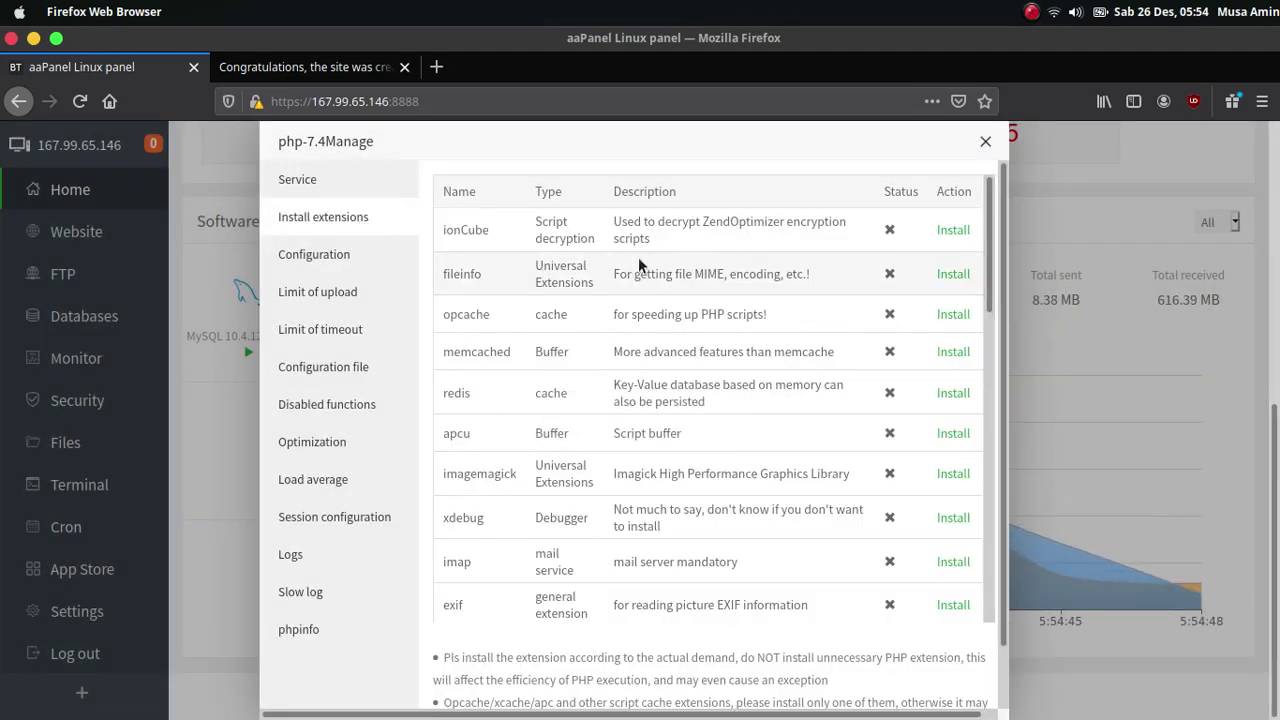
{"action": "left_click", "coordinate": [950, 274]}
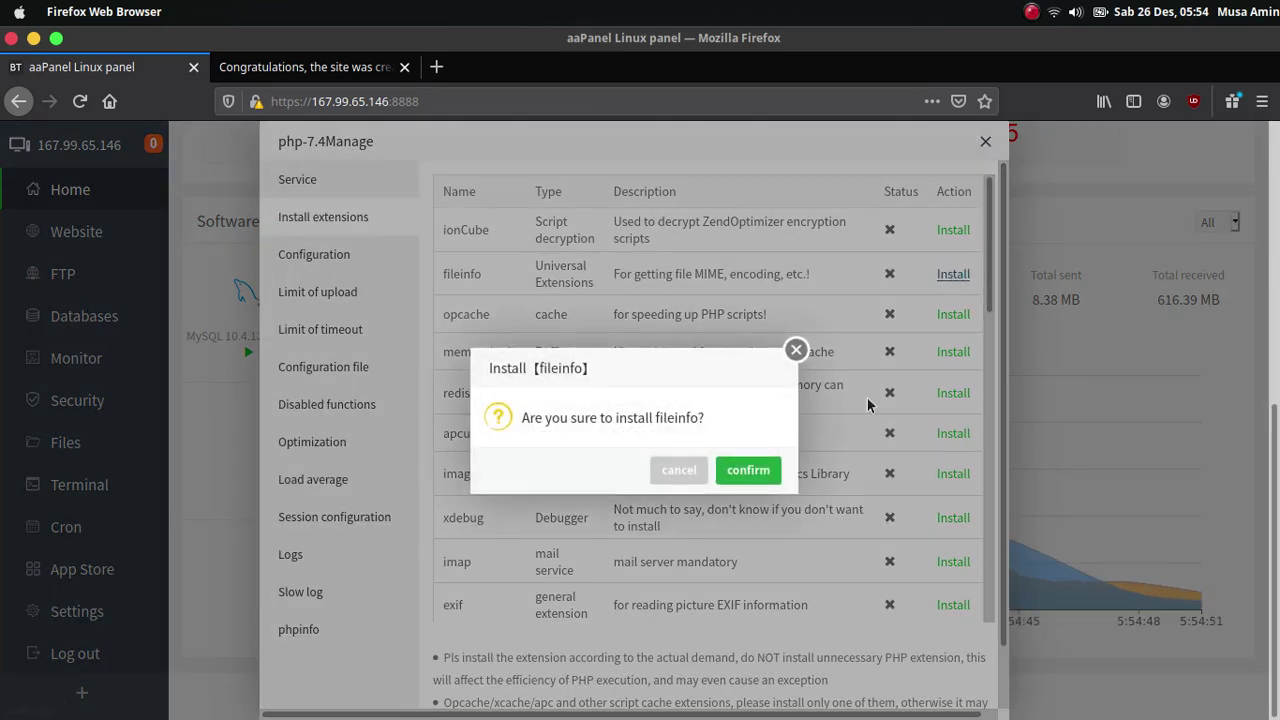
{"action": "left_click", "coordinate": [748, 470]}
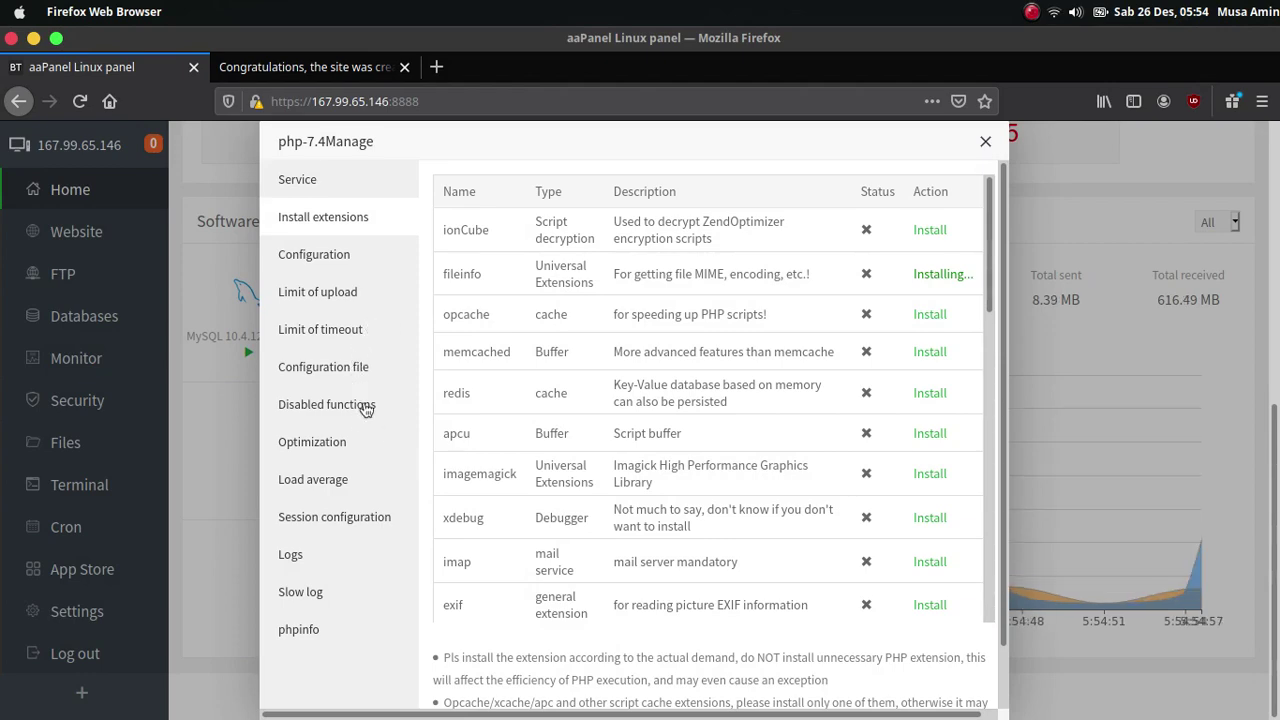
Remove putenv and proc_open from the disabled functions of PHP 7.4.
{"action": "left_click", "coordinate": [366, 408]}
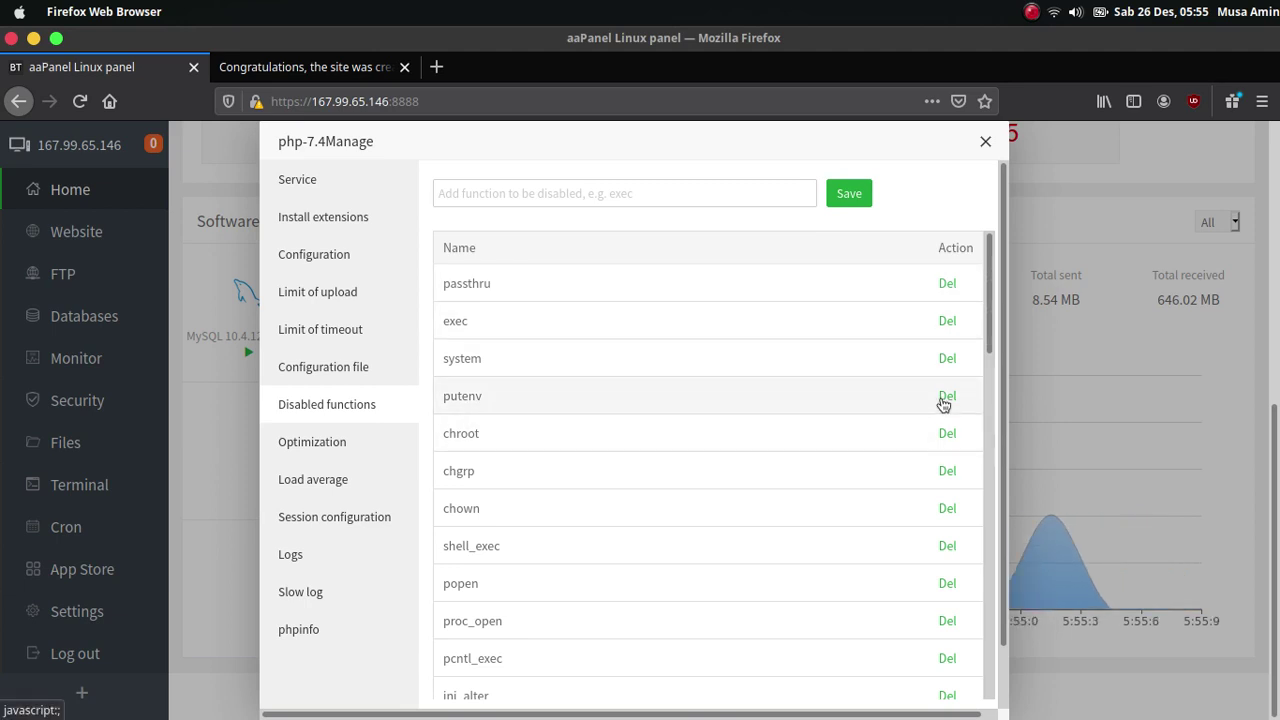
{"action": "left_click", "coordinate": [945, 399]}
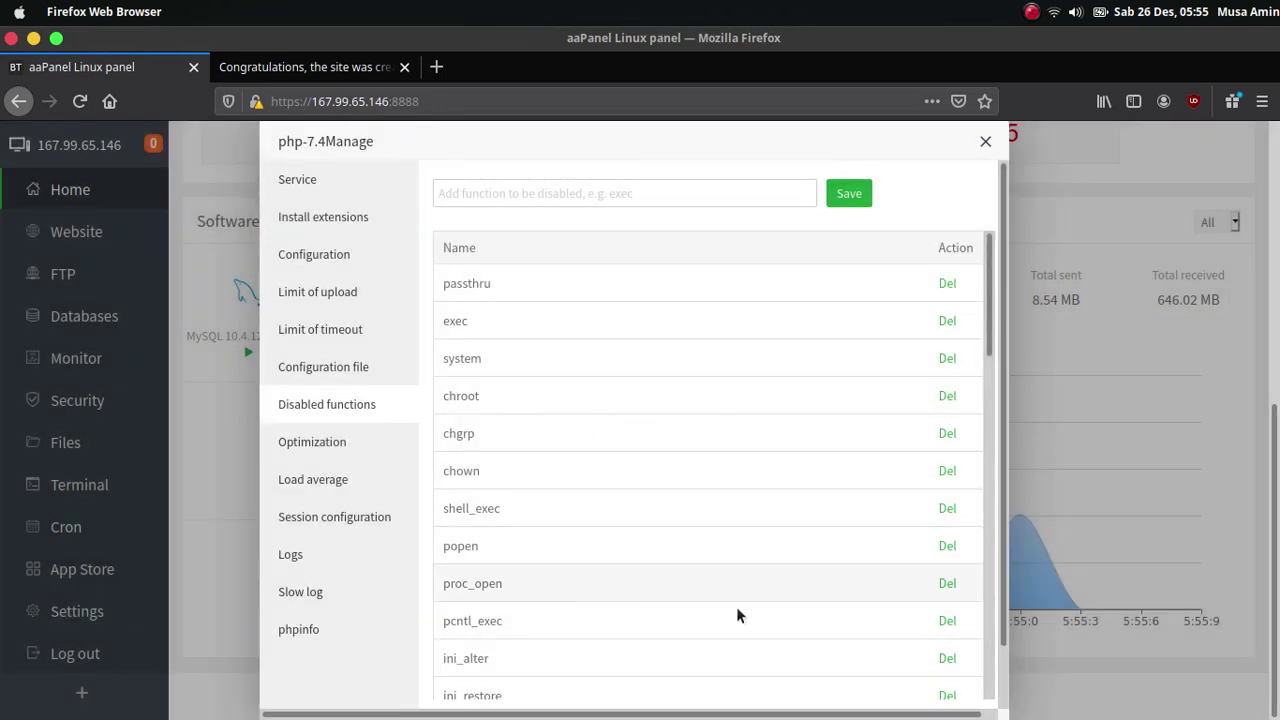
{"action": "left_click", "coordinate": [947, 585]}
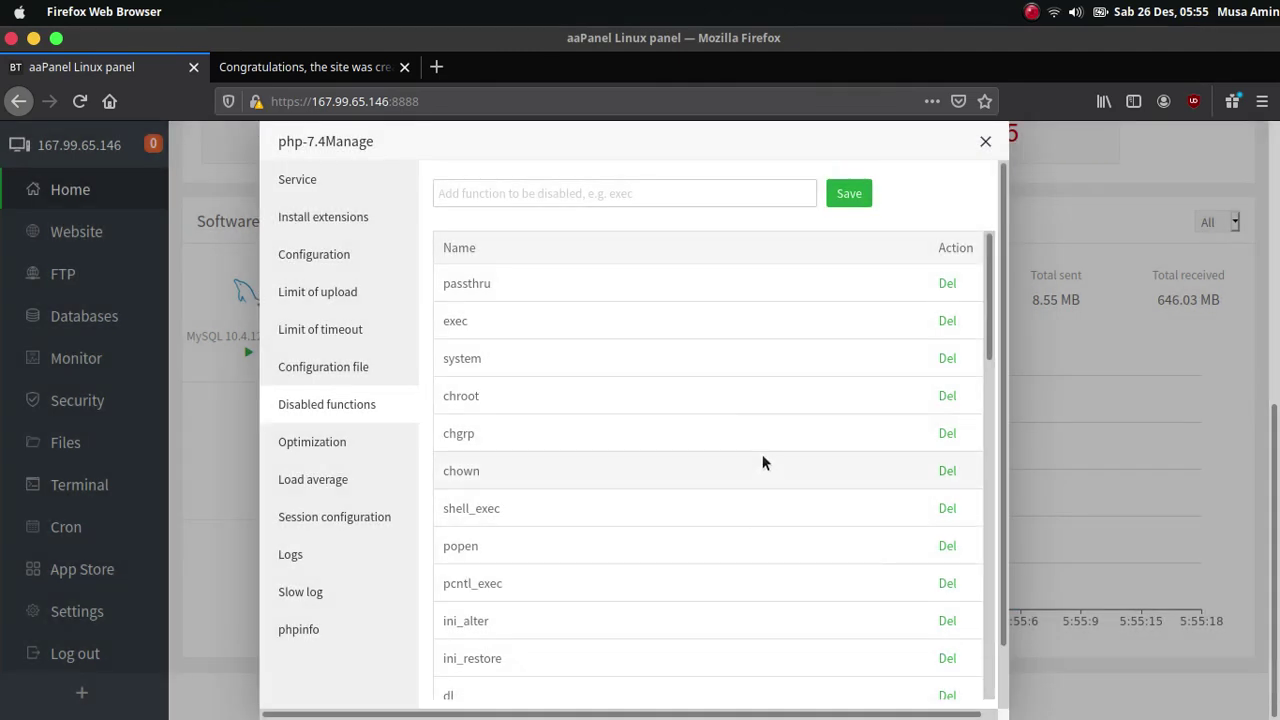
Check the installation progress of fileinfo in the PHP 7.4 extension list, reopening the PHP management window.
{"action": "left_click", "coordinate": [355, 228]}
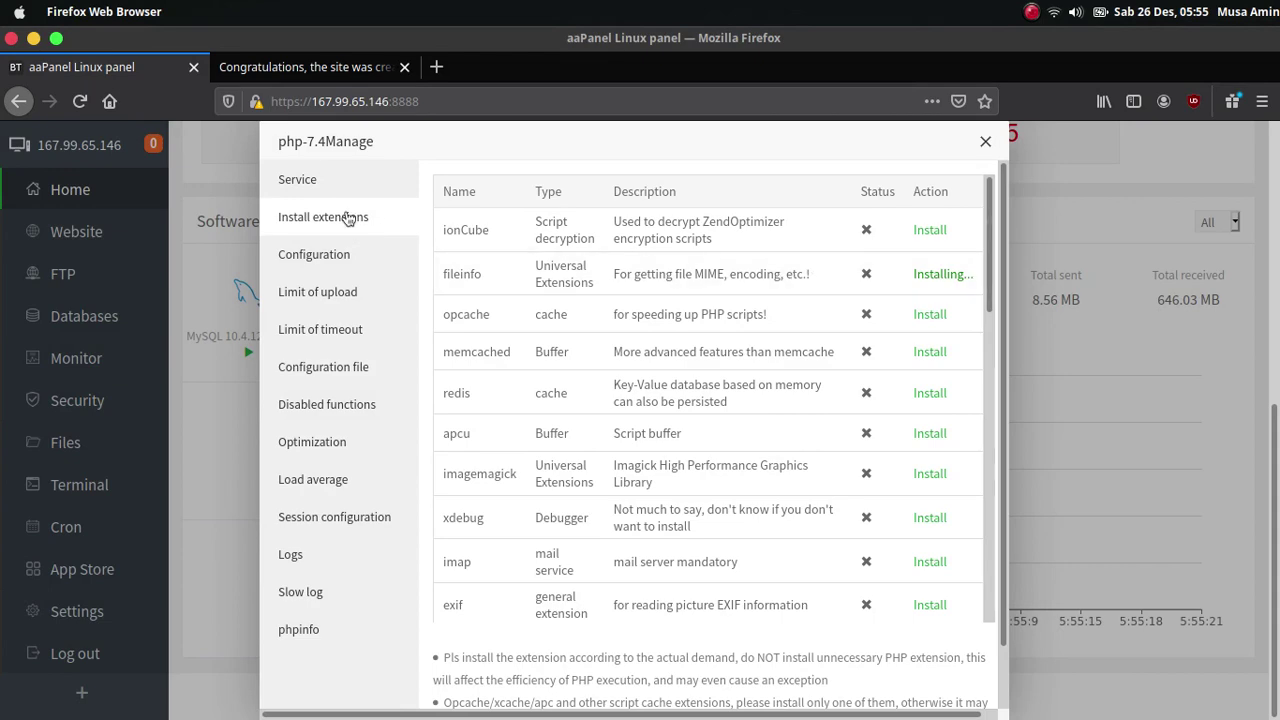
{"action": "scroll", "coordinate": [700, 200], "scroll_direction": "up", "scroll_amount": 3}
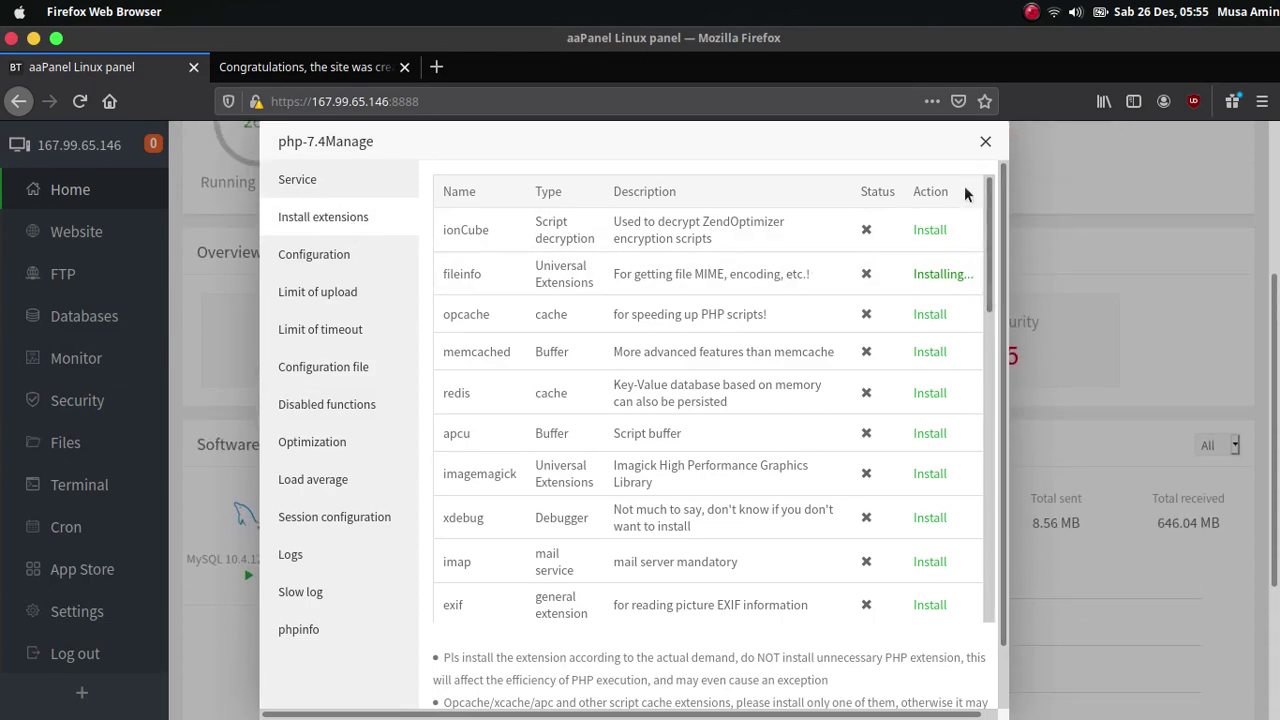
{"action": "left_click", "coordinate": [984, 141]}
{"action": "scroll", "coordinate": [523, 495], "scroll_direction": "down", "scroll_amount": 3}
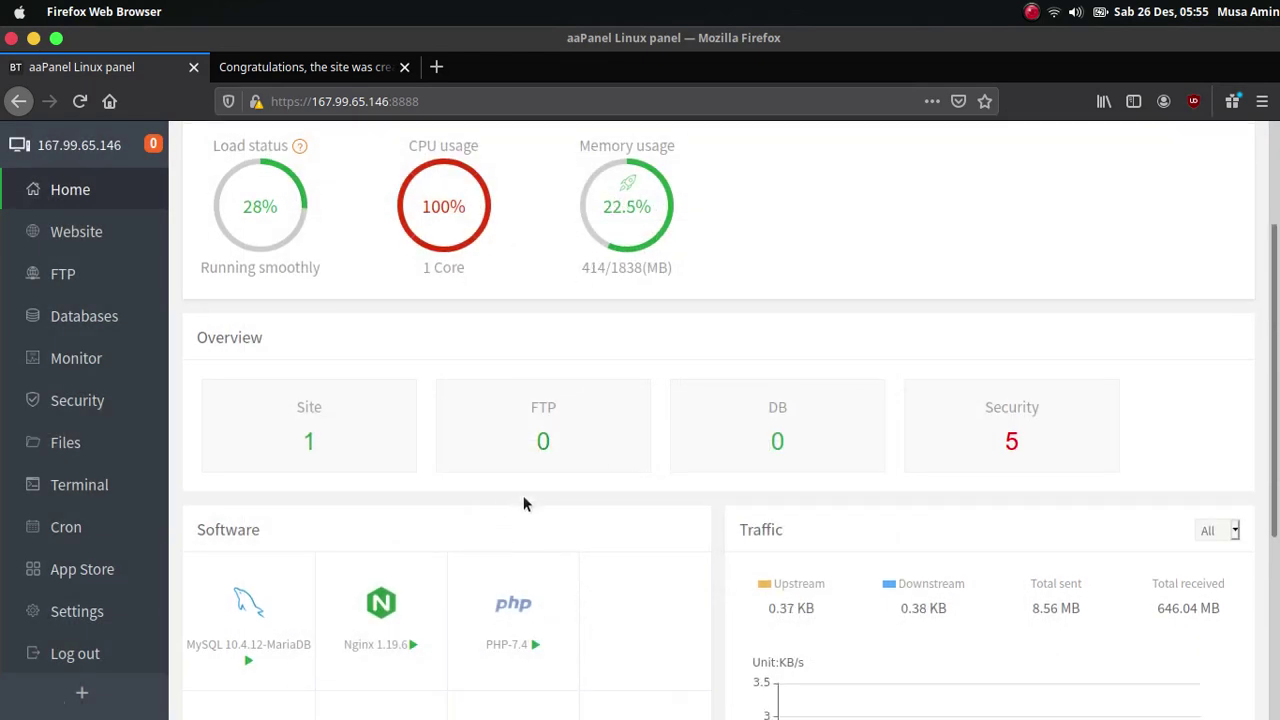
{"action": "left_click", "coordinate": [508, 450]}
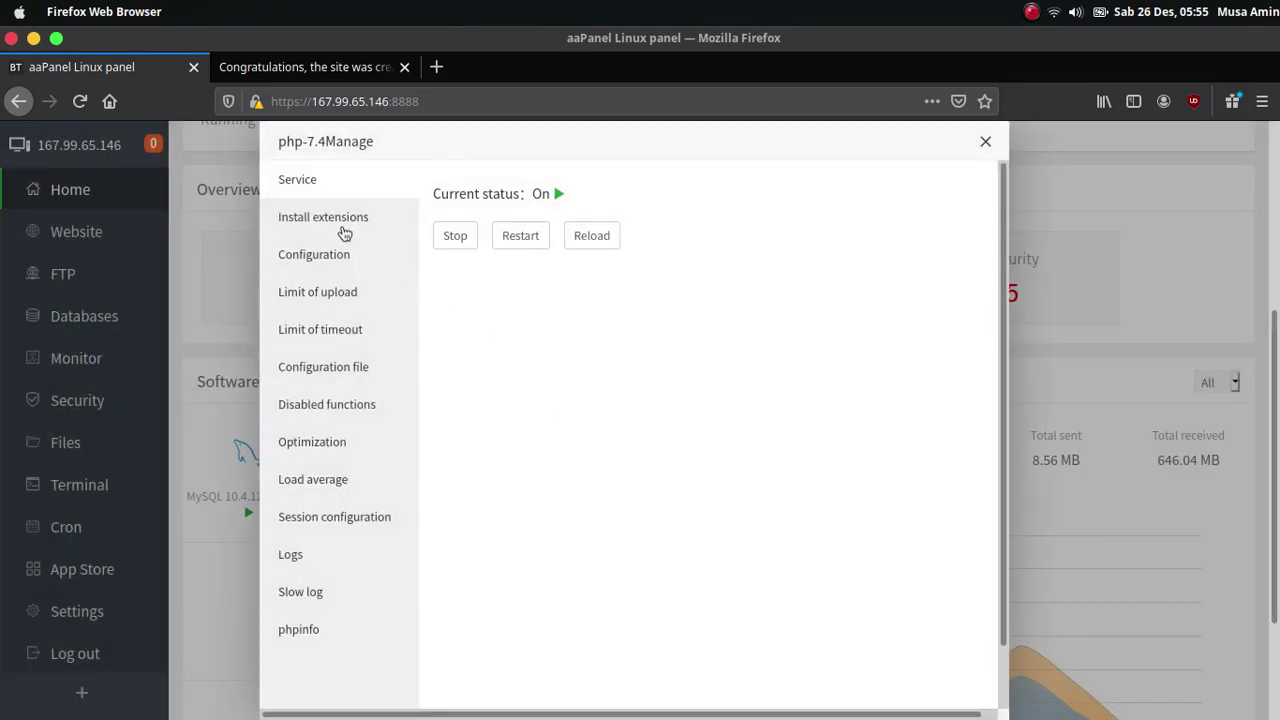
{"action": "left_click", "coordinate": [342, 224]}
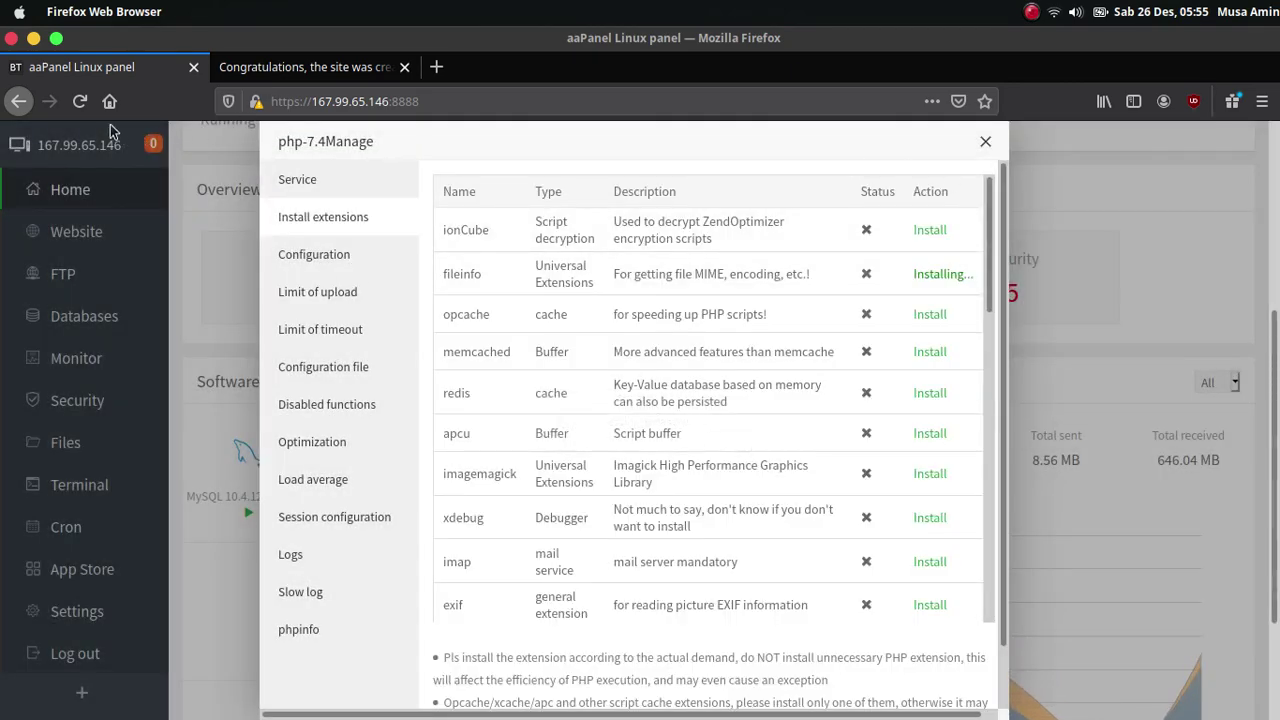
Reload the panel and check the fileinfo installation task and the extension's status for PHP 7.4.
{"action": "left_click", "coordinate": [86, 110]}
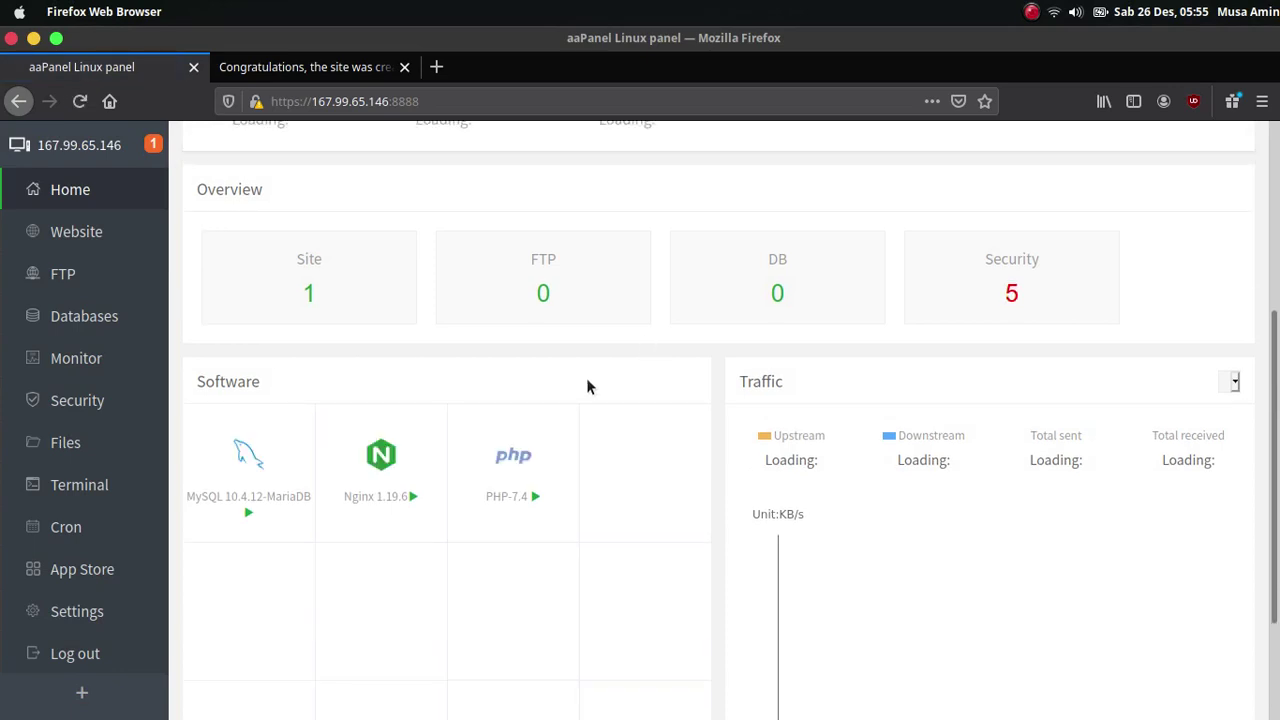
{"action": "scroll", "coordinate": [585, 388], "scroll_direction": "down", "scroll_amount": 3}
{"action": "left_click", "coordinate": [508, 305]}
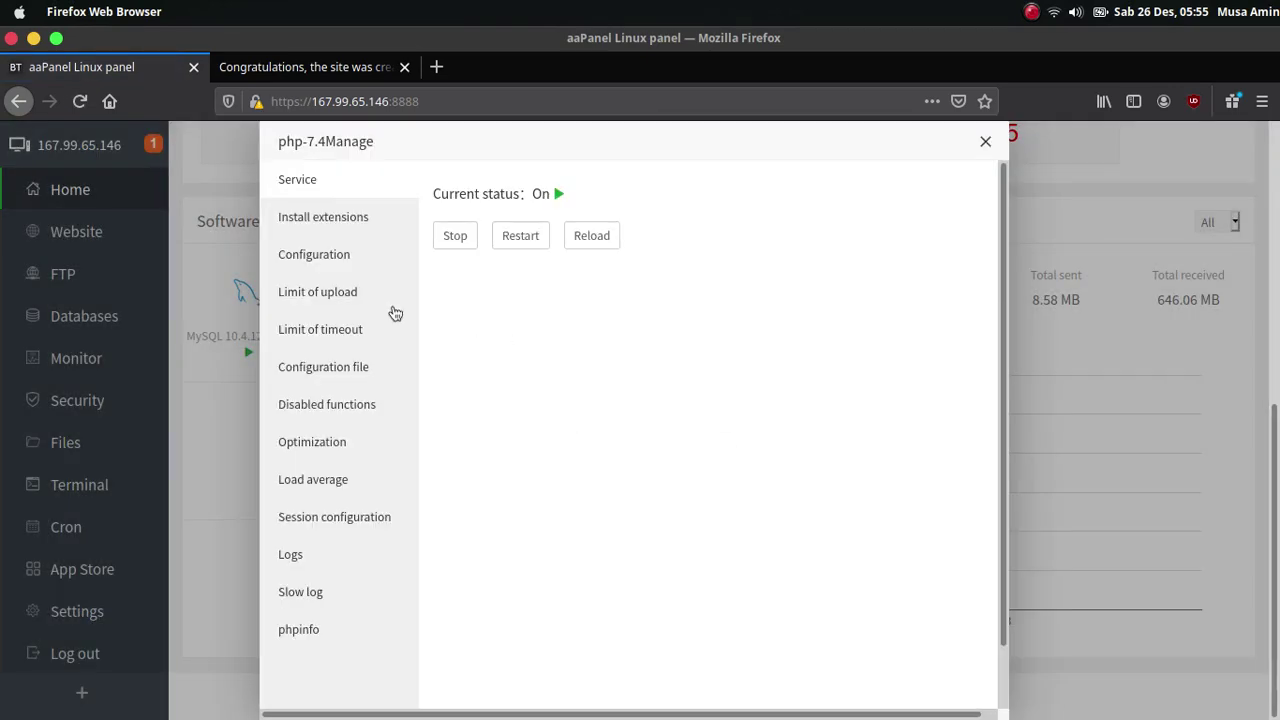
{"action": "left_click", "coordinate": [331, 222]}
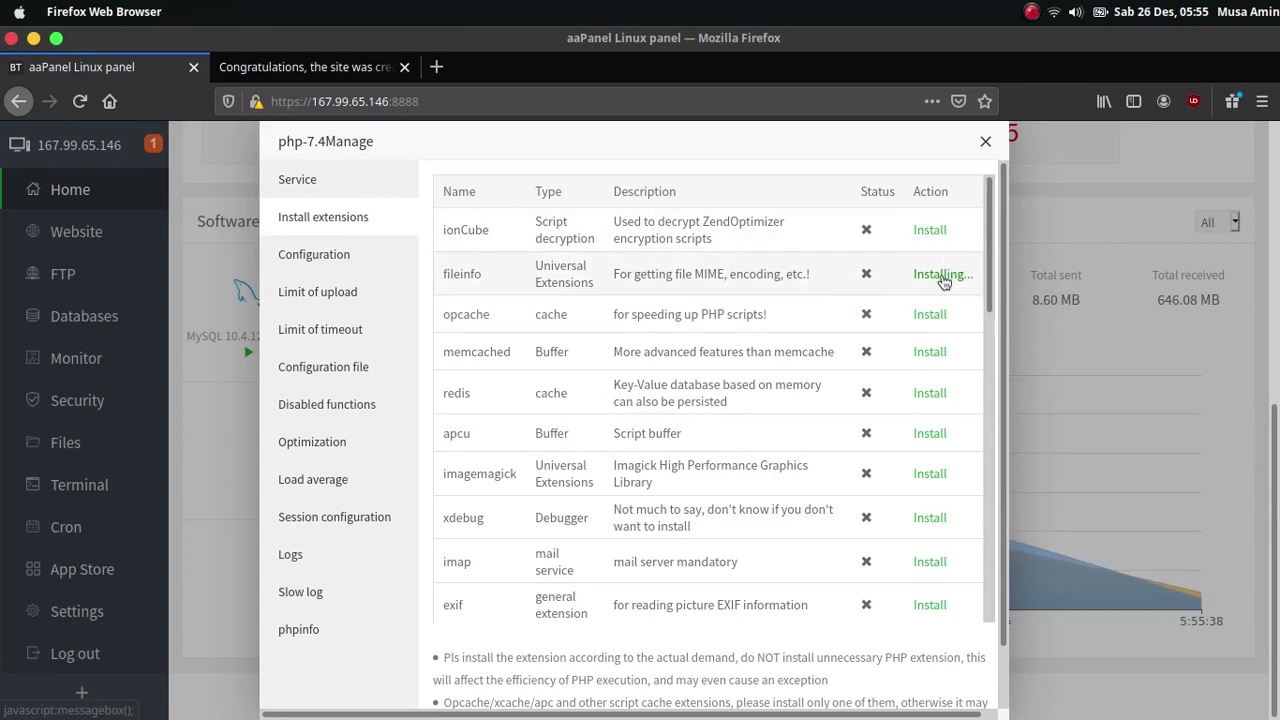
{"action": "left_click", "coordinate": [942, 275]}
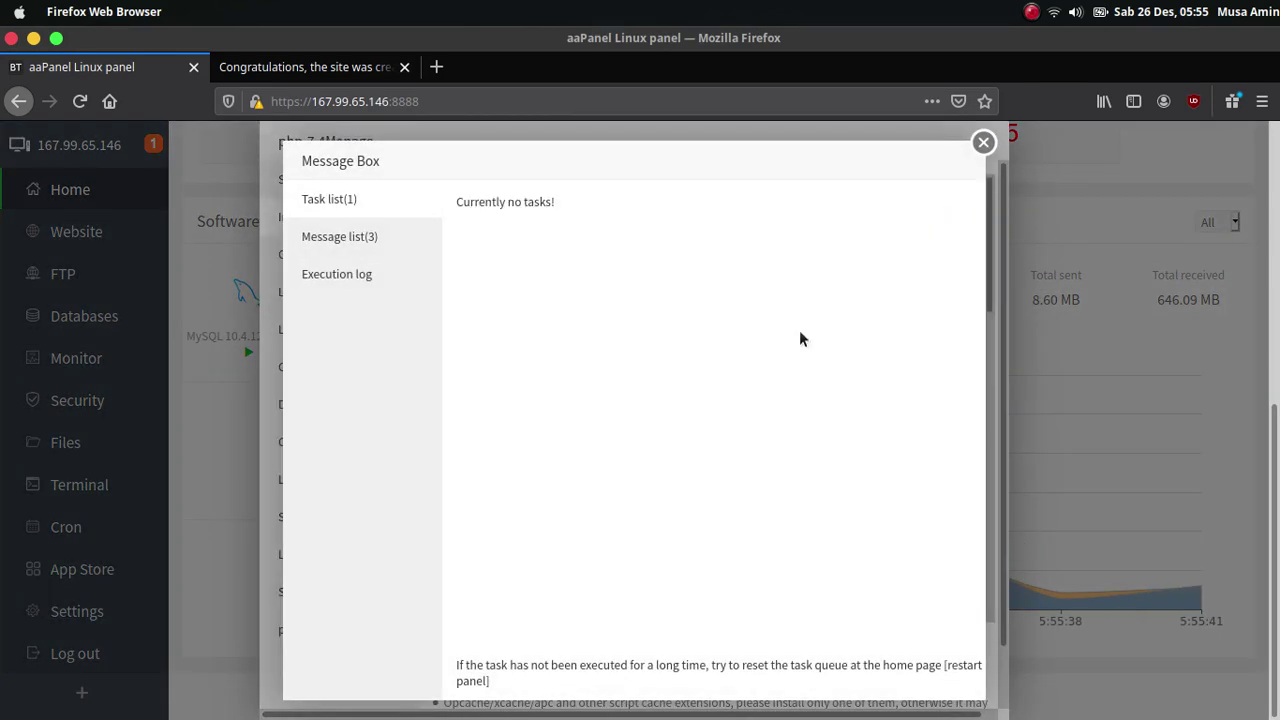
{"action": "left_click", "coordinate": [981, 144]}
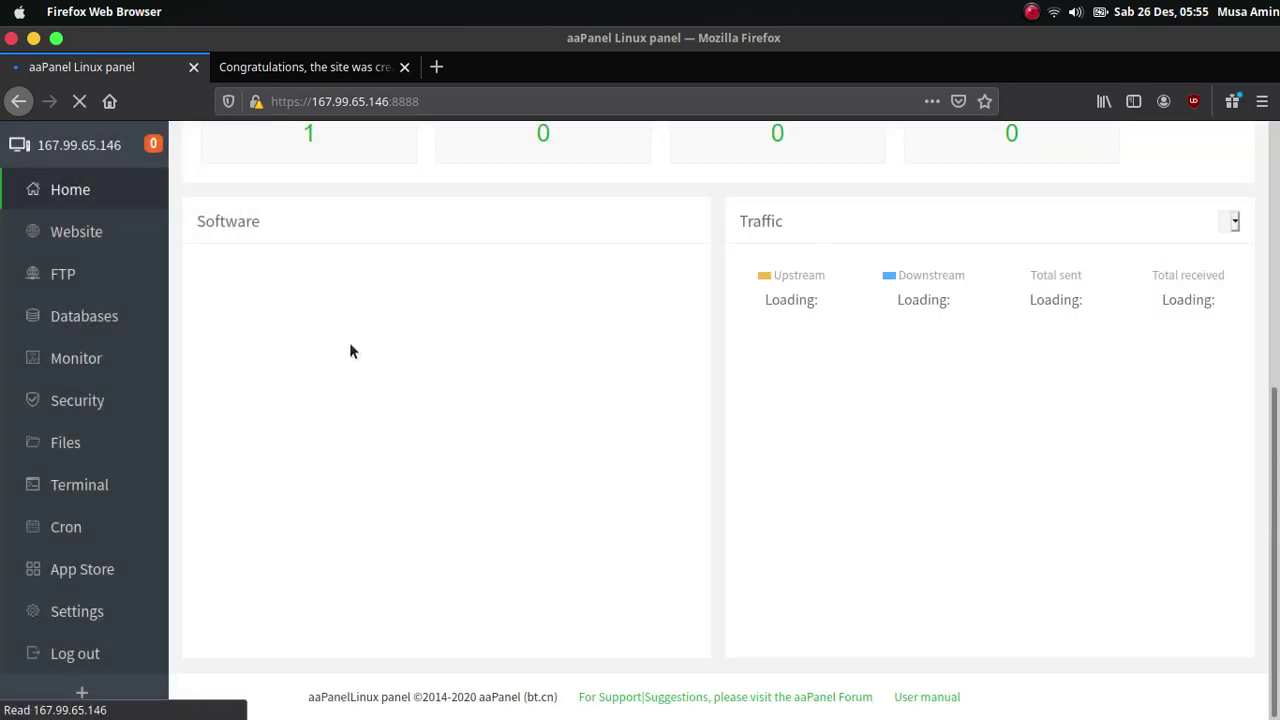
{"action": "left_click", "coordinate": [516, 356]}
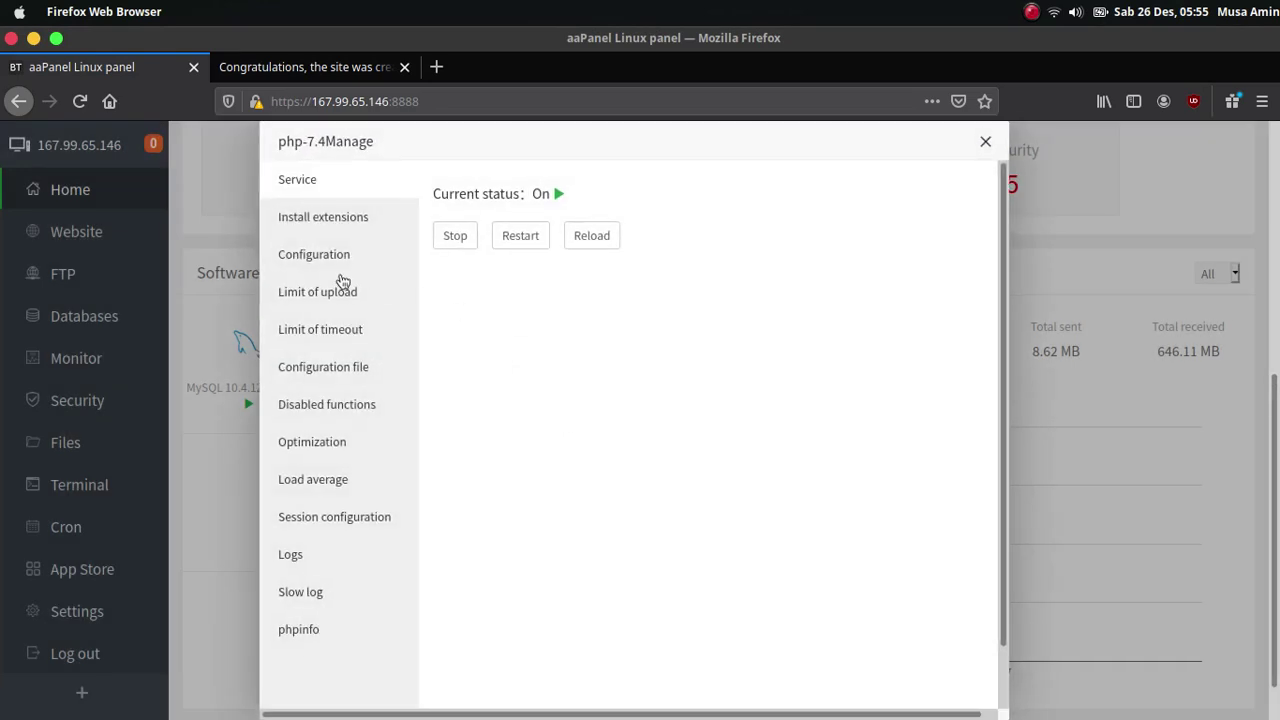
{"action": "left_click", "coordinate": [335, 226]}
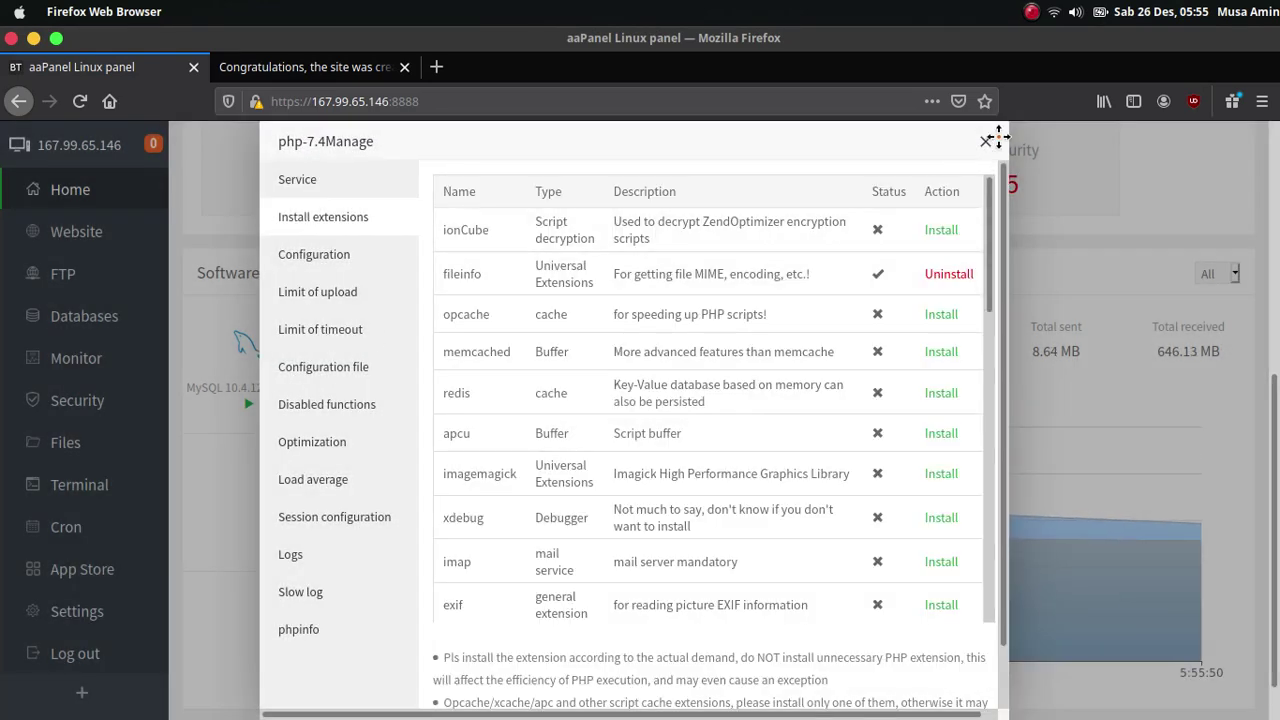
Restart the PHP 7.4 service and confirm the restart.
{"action": "left_click", "coordinate": [350, 190]}
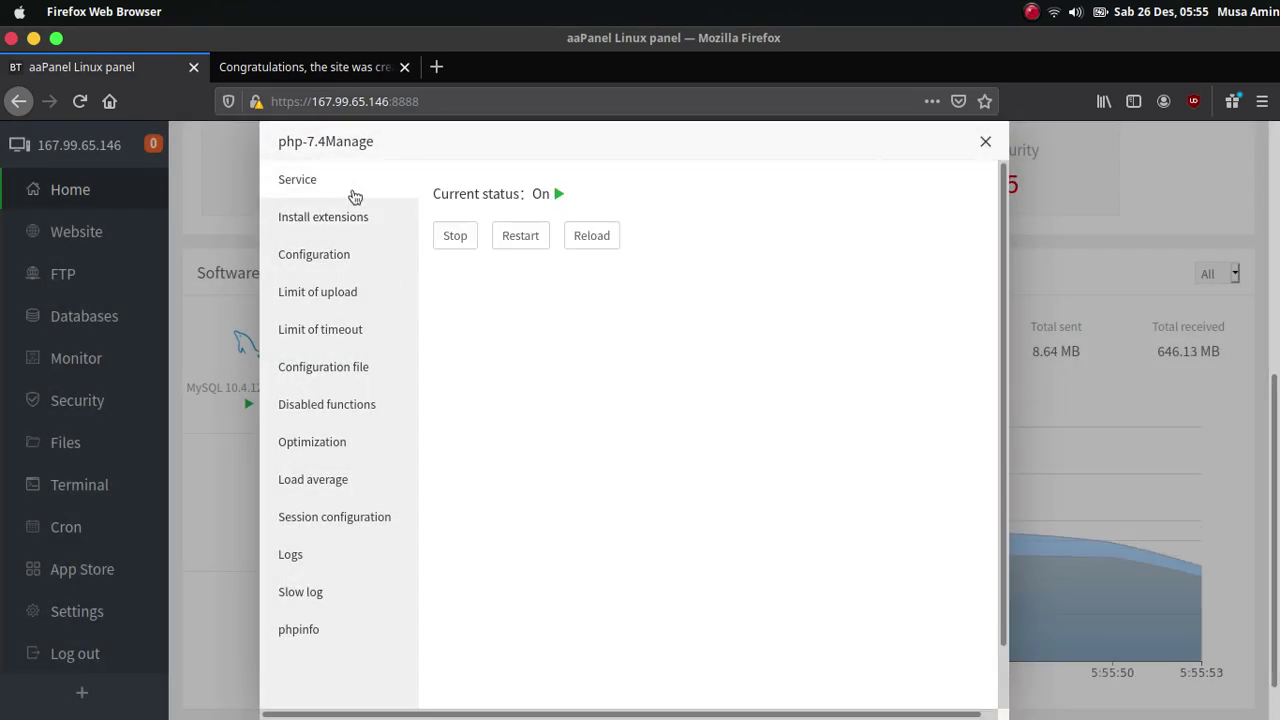
{"action": "left_click", "coordinate": [520, 250]}
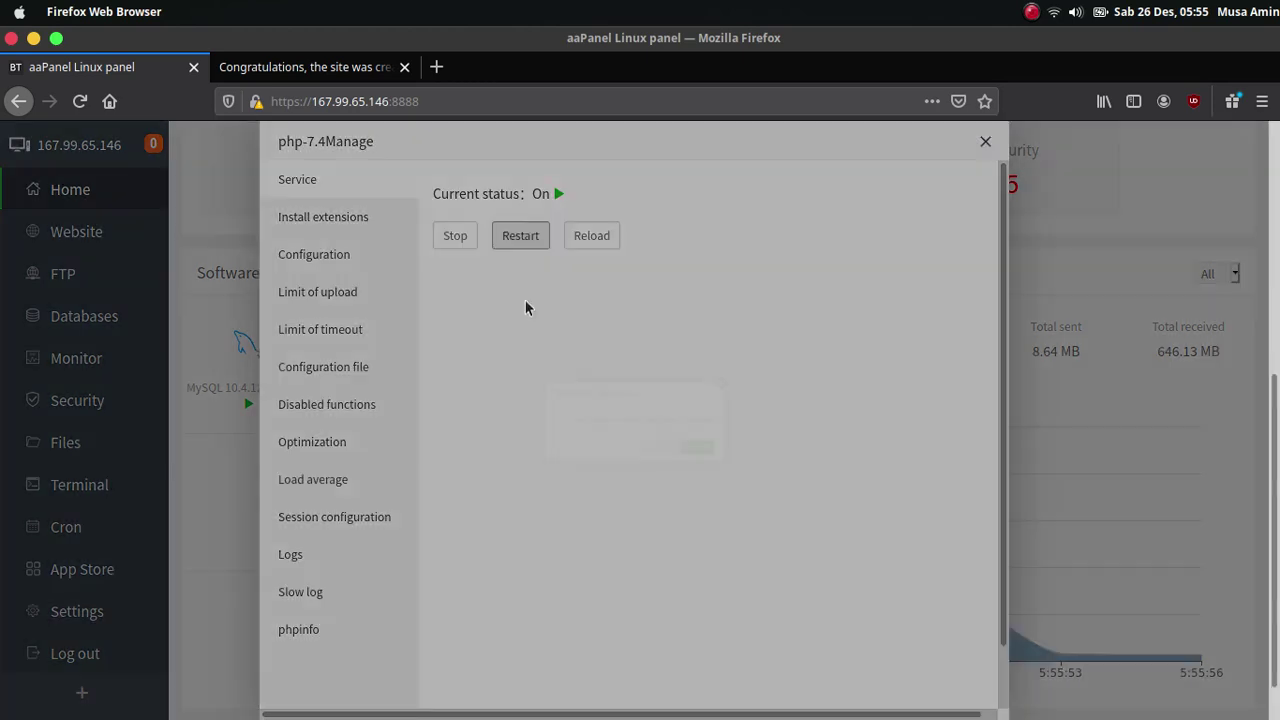
{"action": "left_click", "coordinate": [768, 473]}
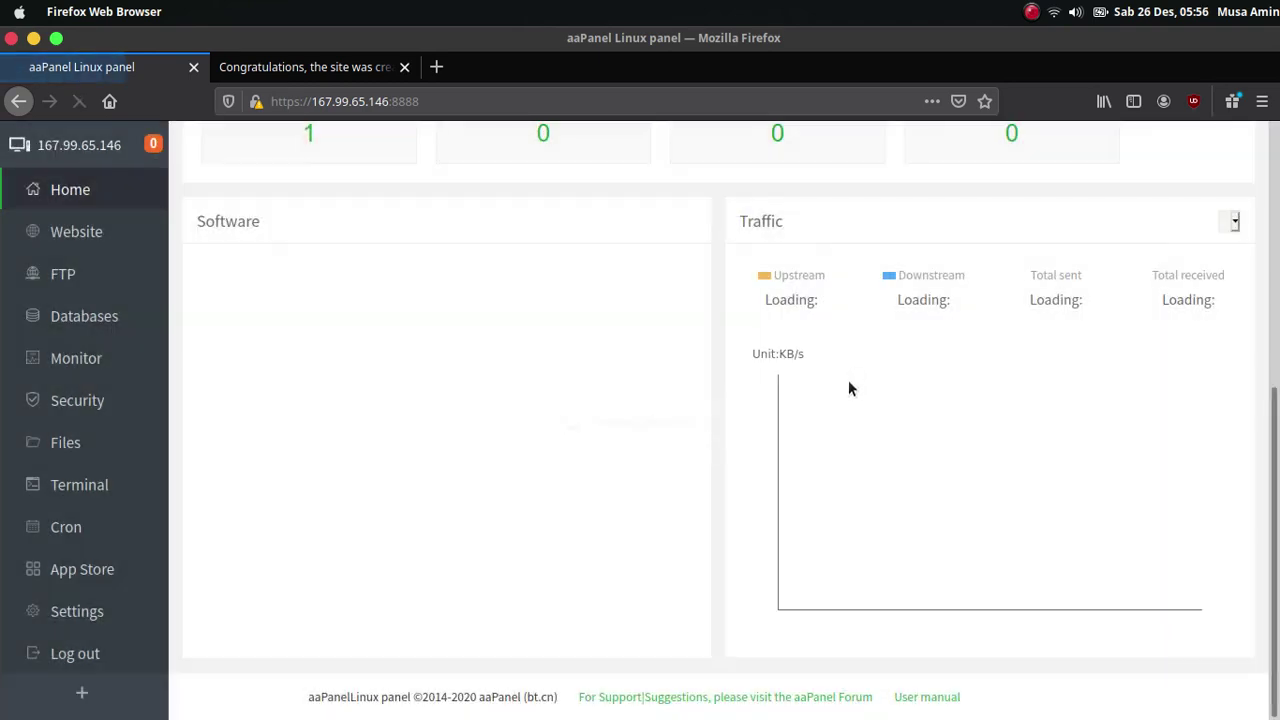
{"action": "scroll", "coordinate": [617, 464], "scroll_direction": "up", "scroll_amount": 4}
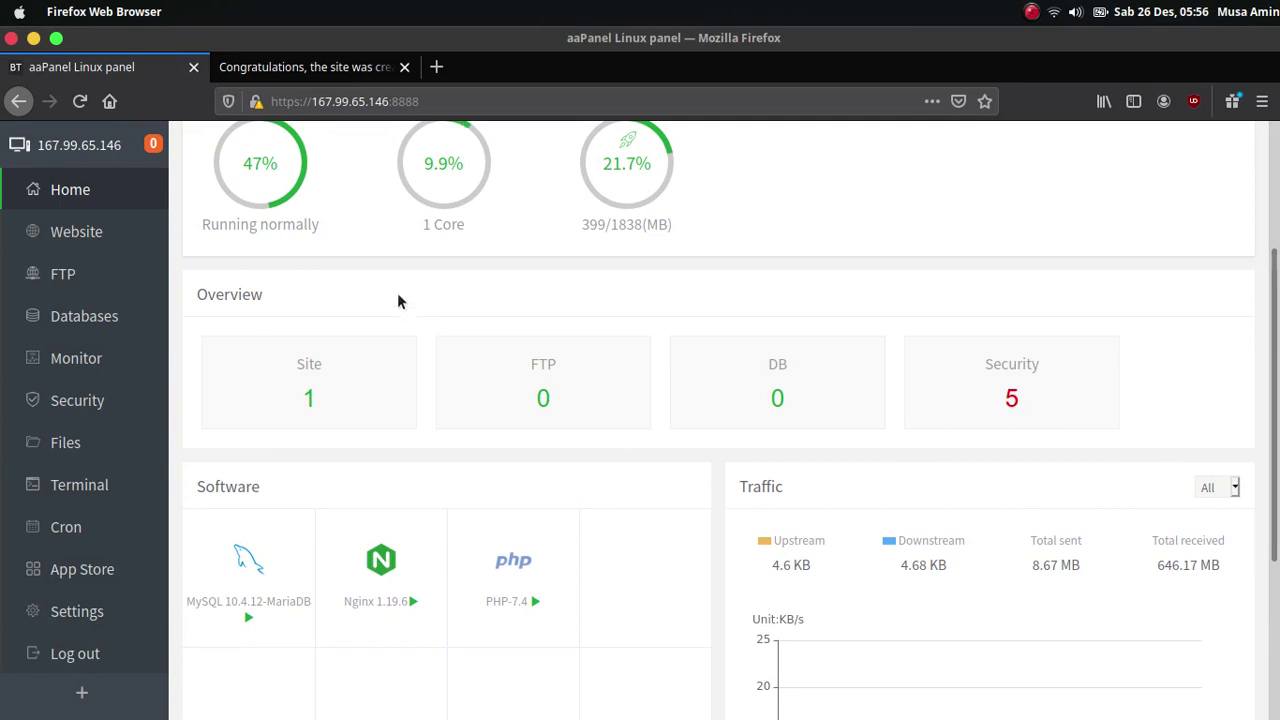
Review the site directory and running directory settings of the blog.defnex.com site.
{"action": "left_click", "coordinate": [101, 236]}
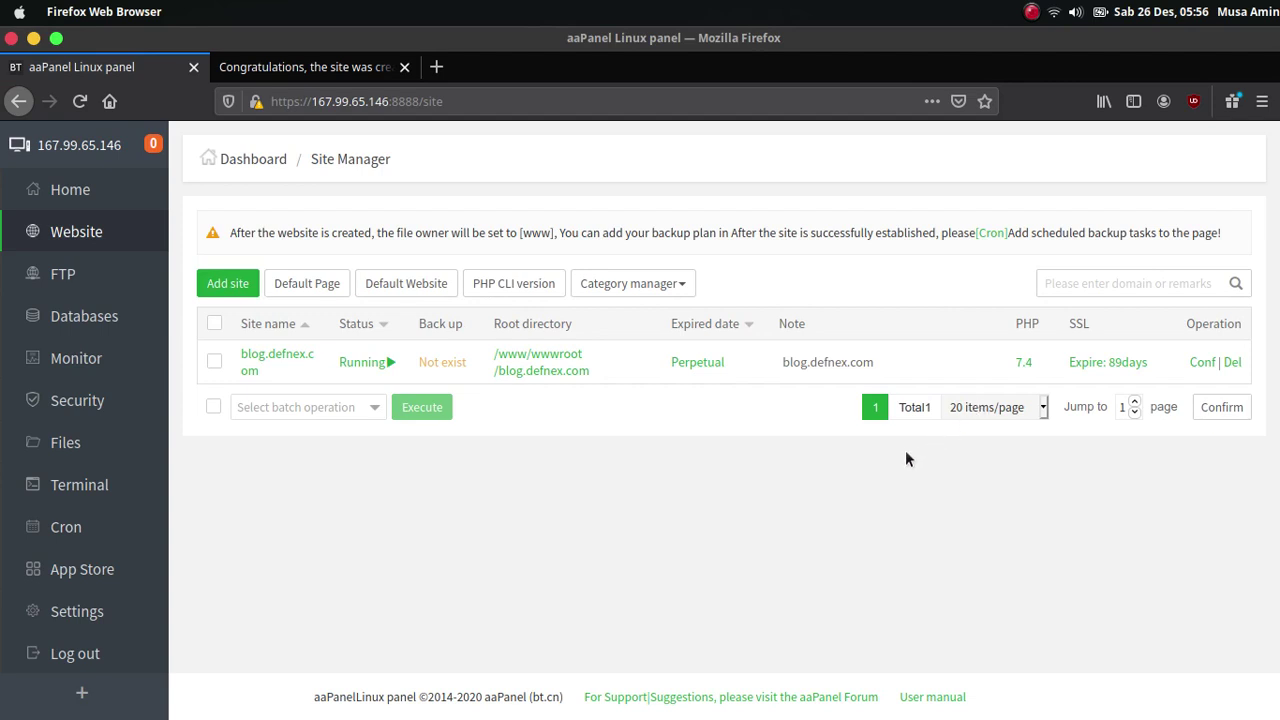
{"action": "left_click", "coordinate": [1200, 366]}
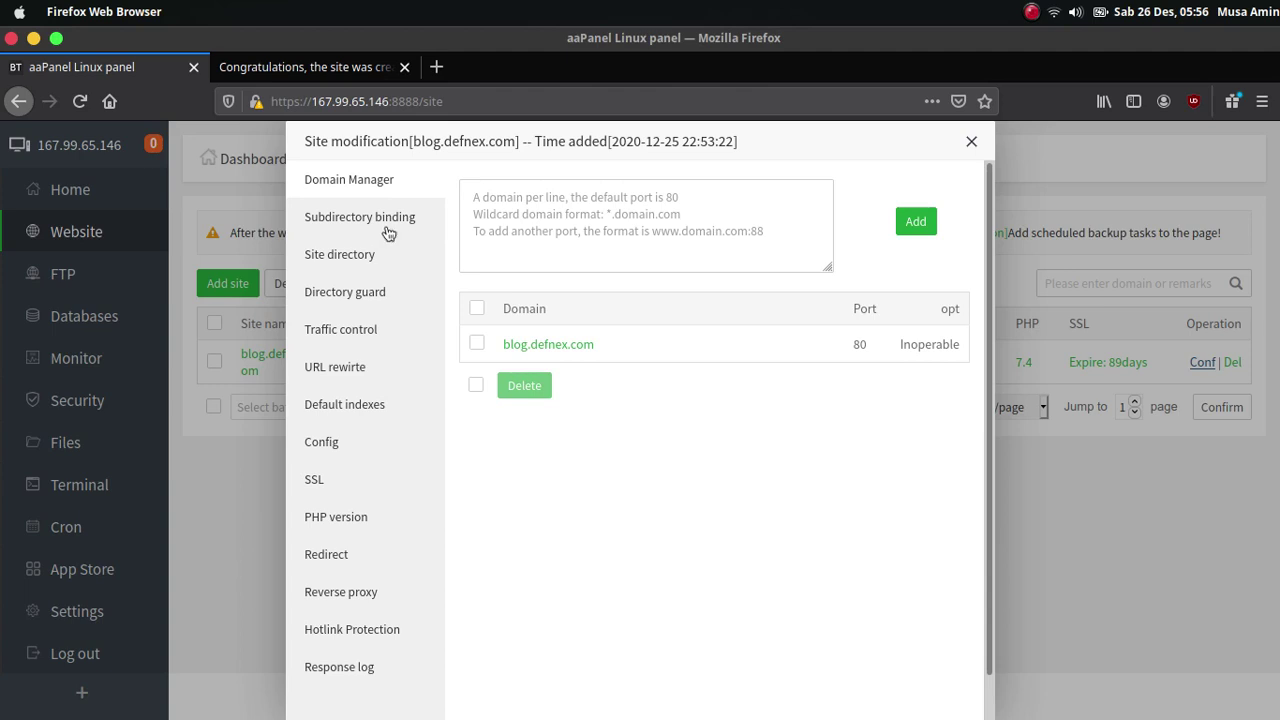
{"action": "left_click", "coordinate": [388, 221]}
{"action": "left_click", "coordinate": [375, 258]}
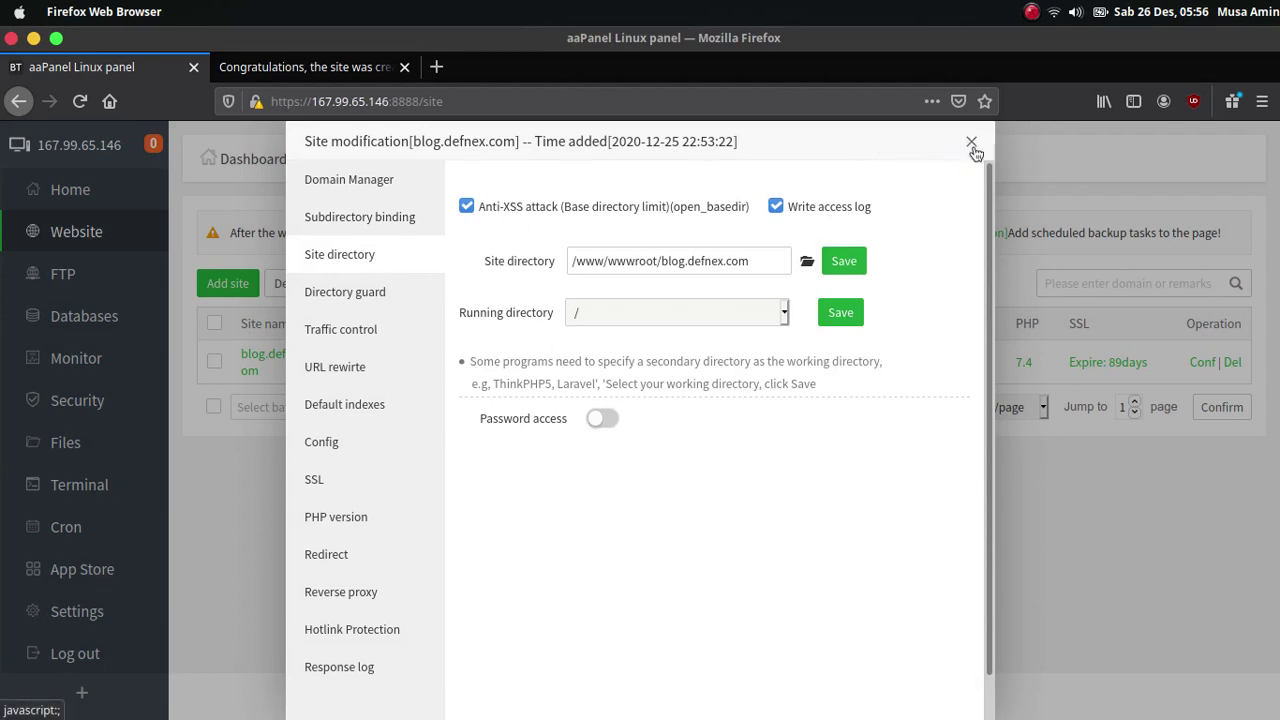
{"action": "left_click", "coordinate": [971, 143]}
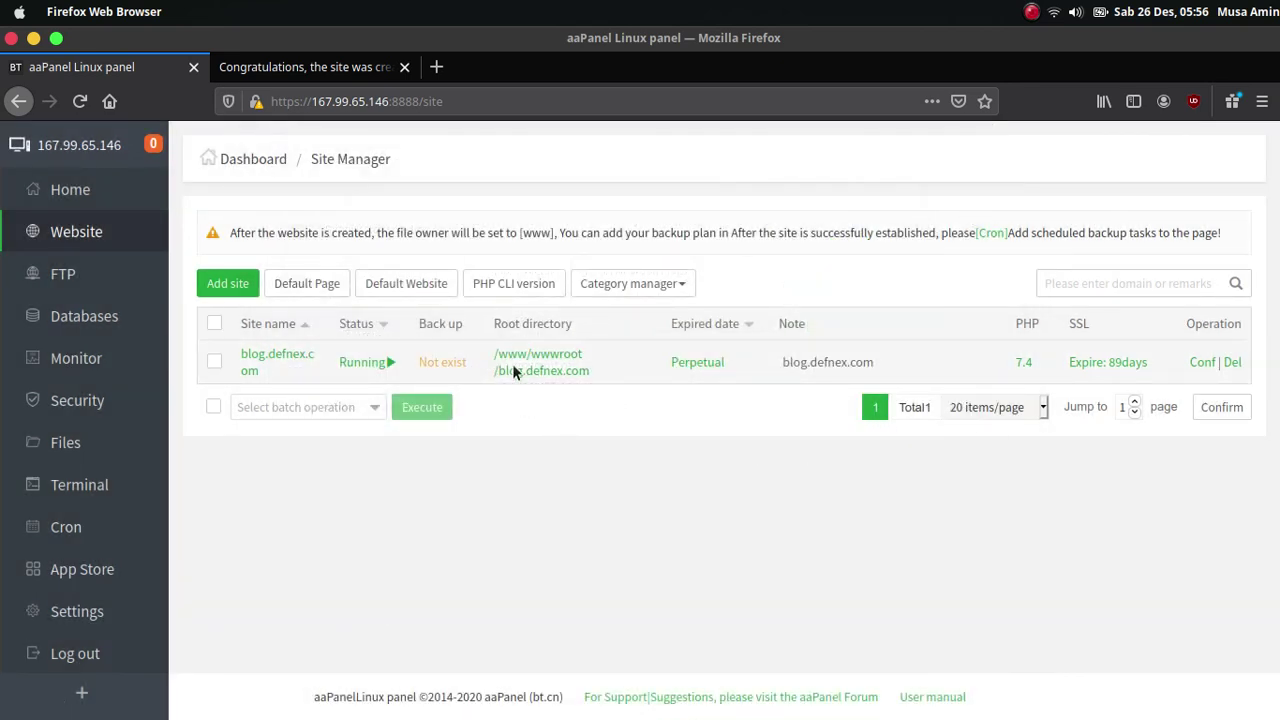
Open the root directory of the blog.defnex.com site in the file manager and copy its full path.
{"action": "left_click", "coordinate": [565, 378]}
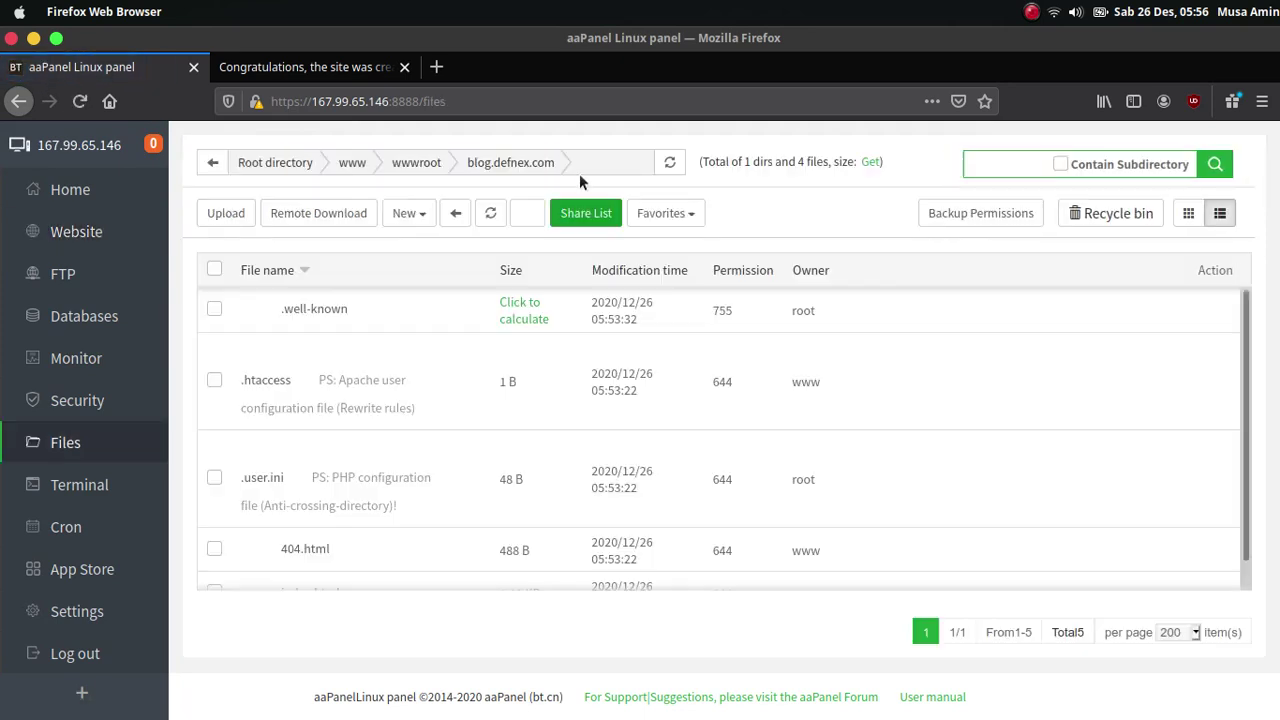
{"action": "left_click", "coordinate": [583, 162]}
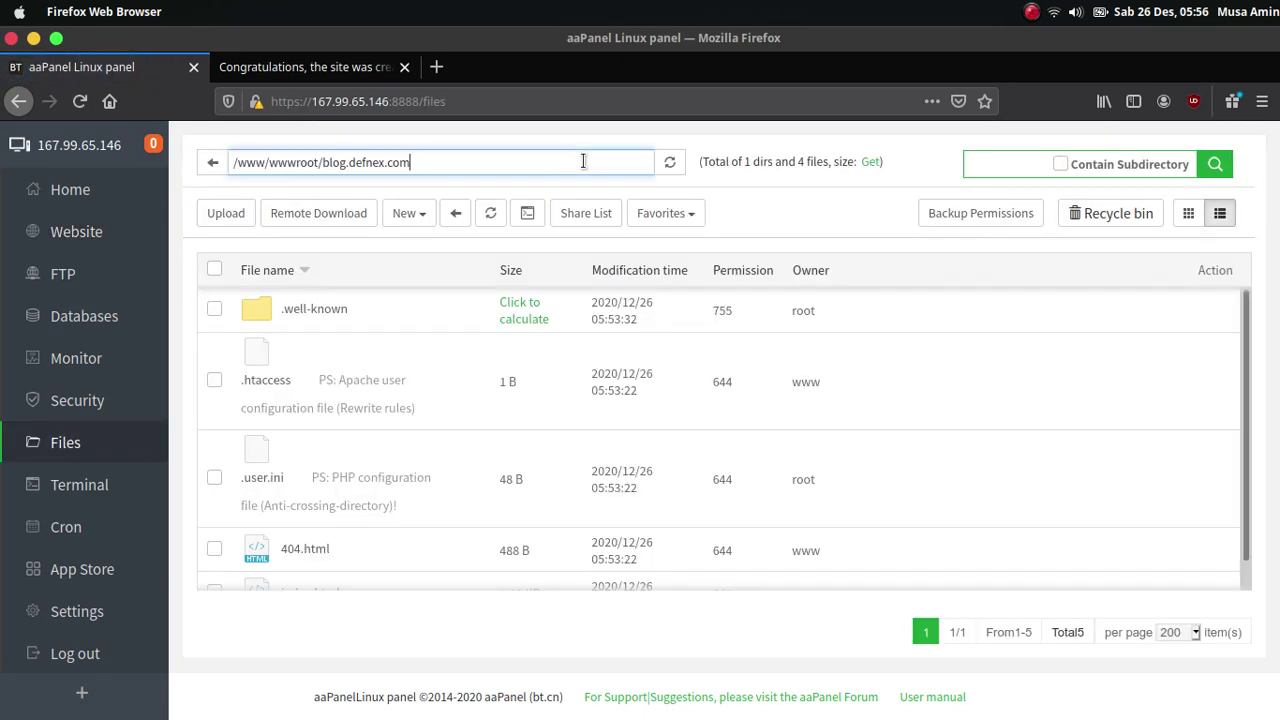
{"action": "triple_click", "coordinate": [583, 162]}
{"action": "right_click", "coordinate": [583, 162]}
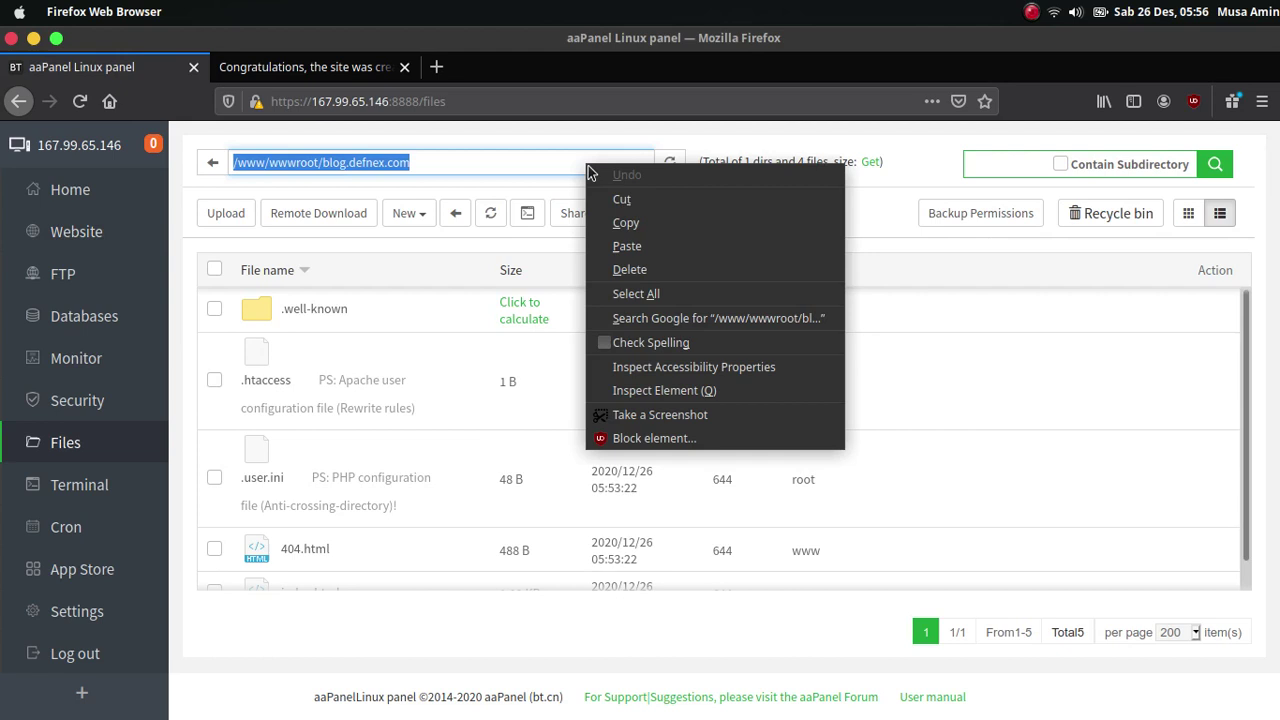
{"action": "left_click", "coordinate": [620, 212]}
Switch to the terminal and change the server's working directory to /www/wwwroot/blog.defnex.com.
{"action": "left_click", "coordinate": [968, 690]}
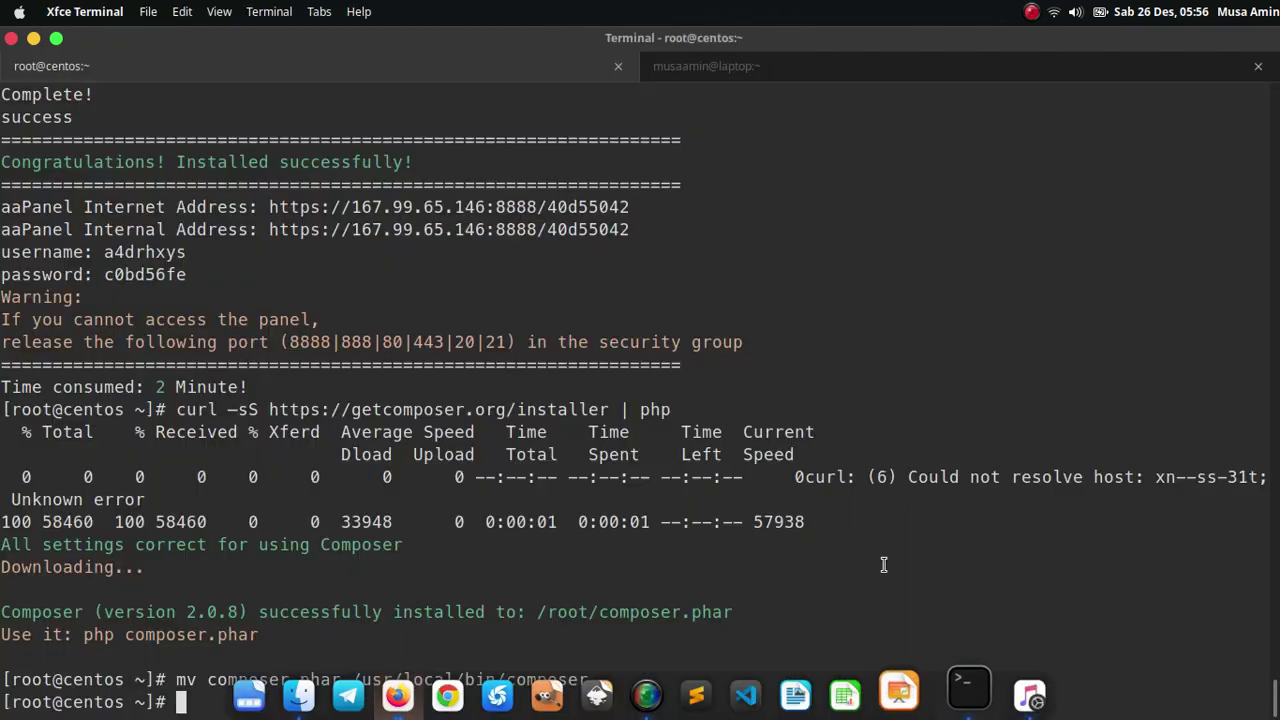
{"action": "type", "text": "cd"}
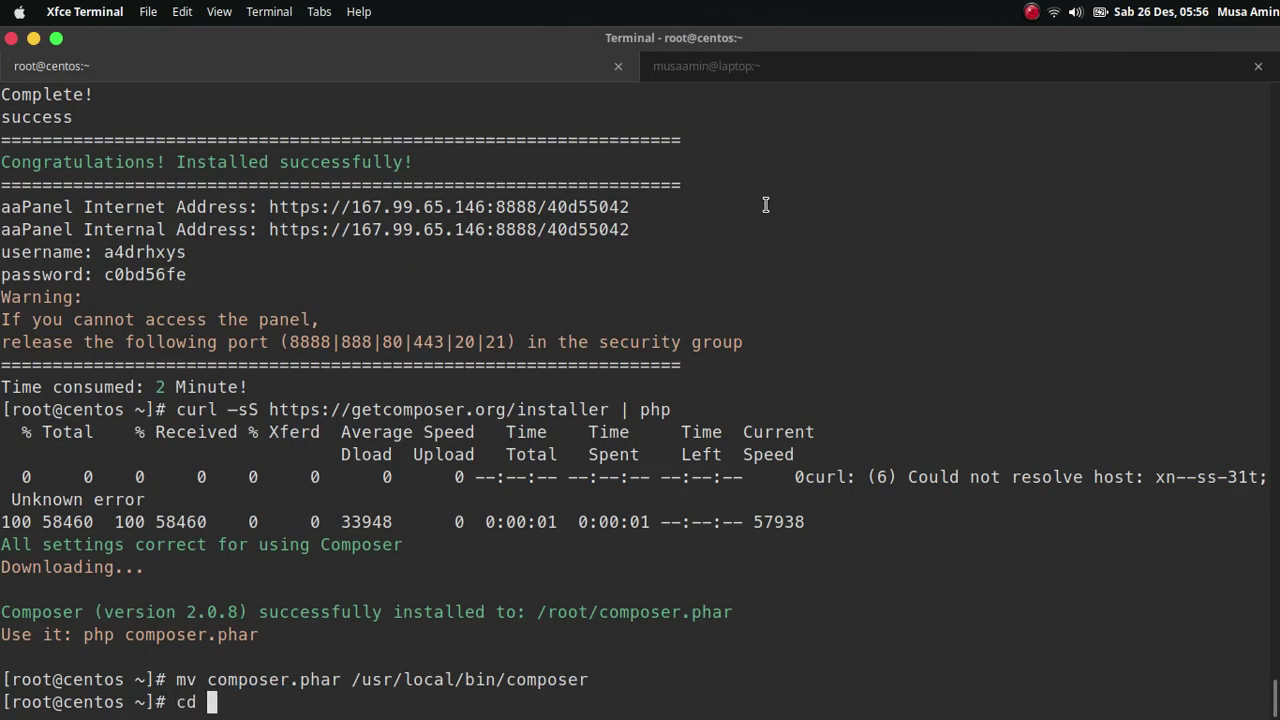
{"action": "right_click", "coordinate": [768, 210]}
{"action": "left_click", "coordinate": [793, 314]}
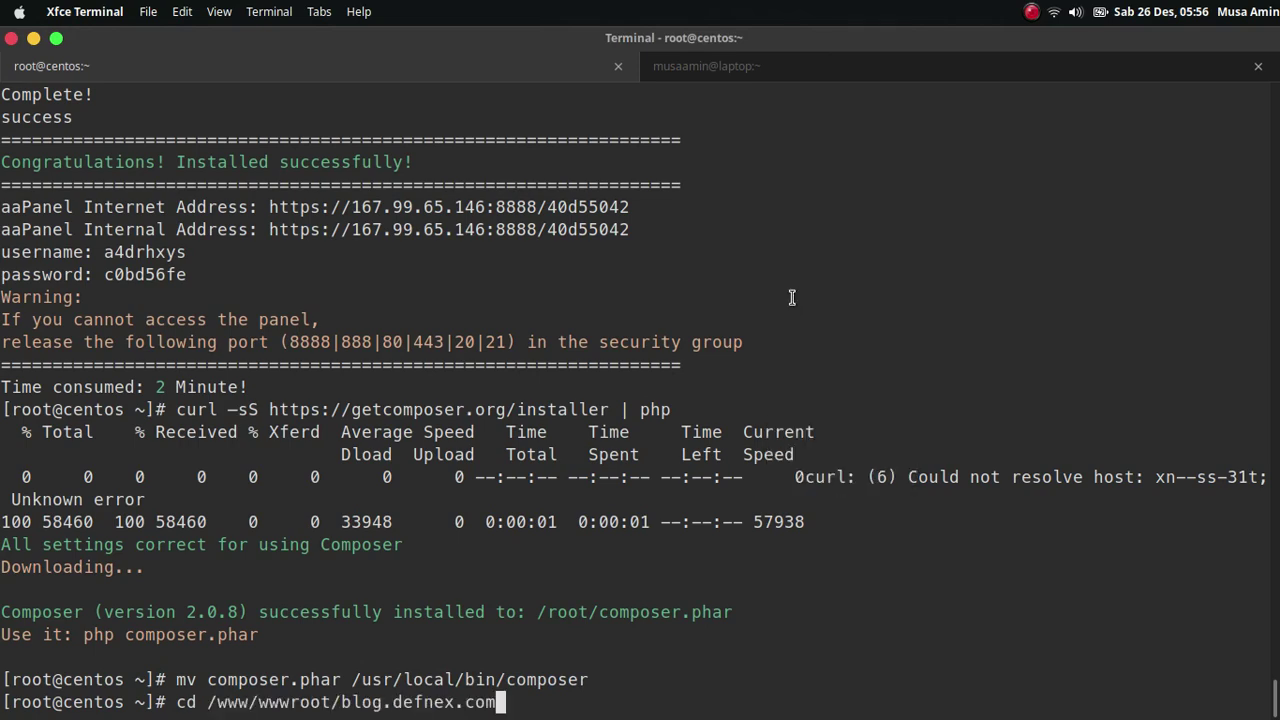
{"action": "key", "text": "Return"}
Switch to Firefox, open Installation Via Composer in the Laravel 8.x documentation, and copy the composer create-project command.
{"action": "key", "text": "alt+Tab"}
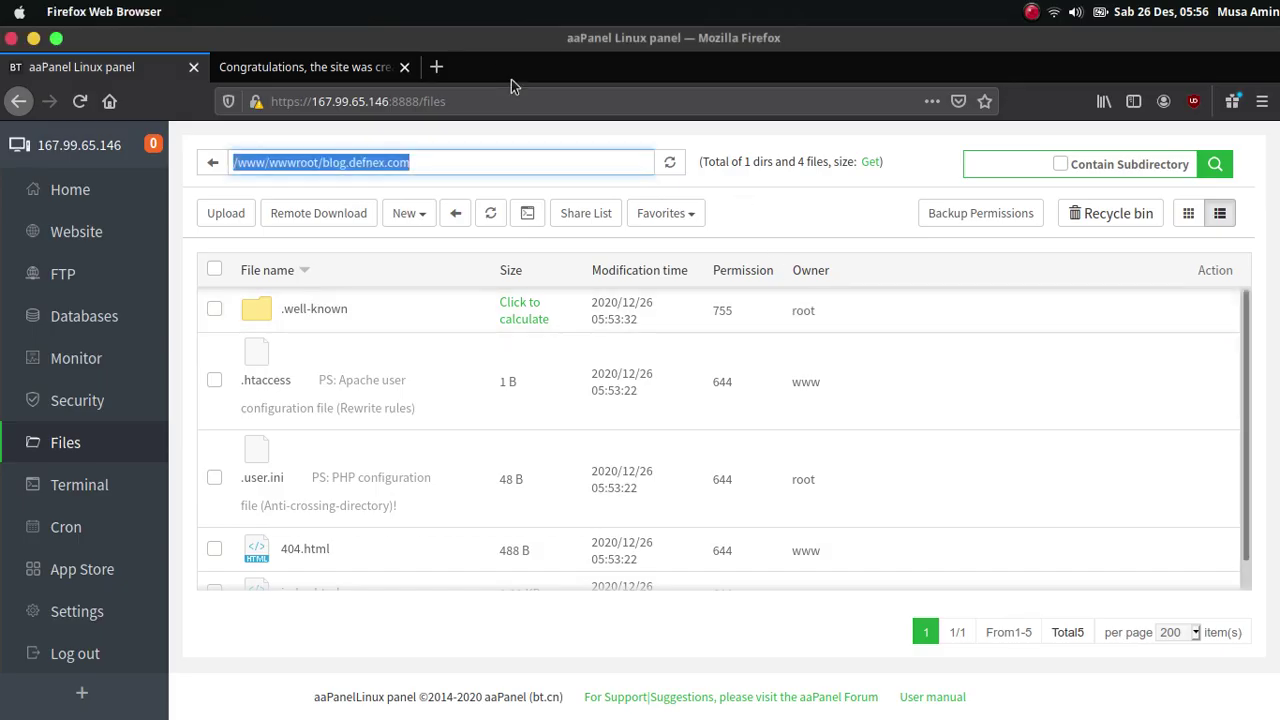
{"action": "left_click", "coordinate": [423, 690]}
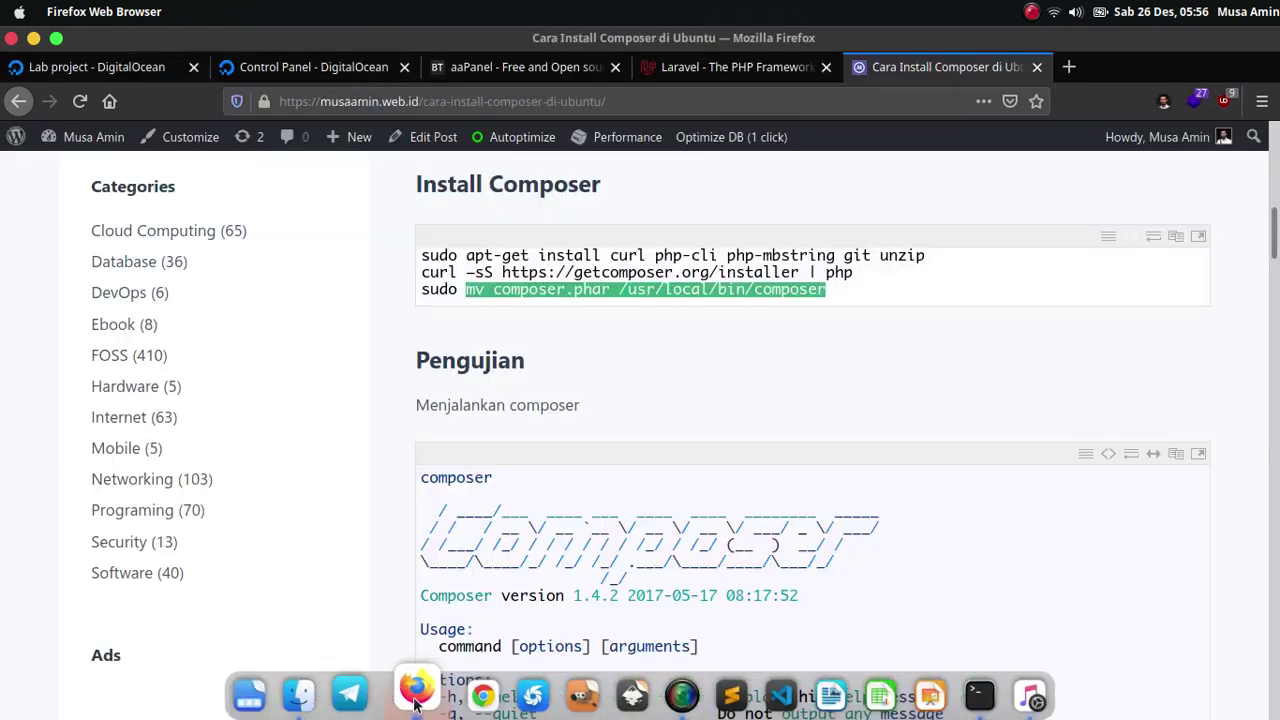
{"action": "left_click", "coordinate": [656, 70]}
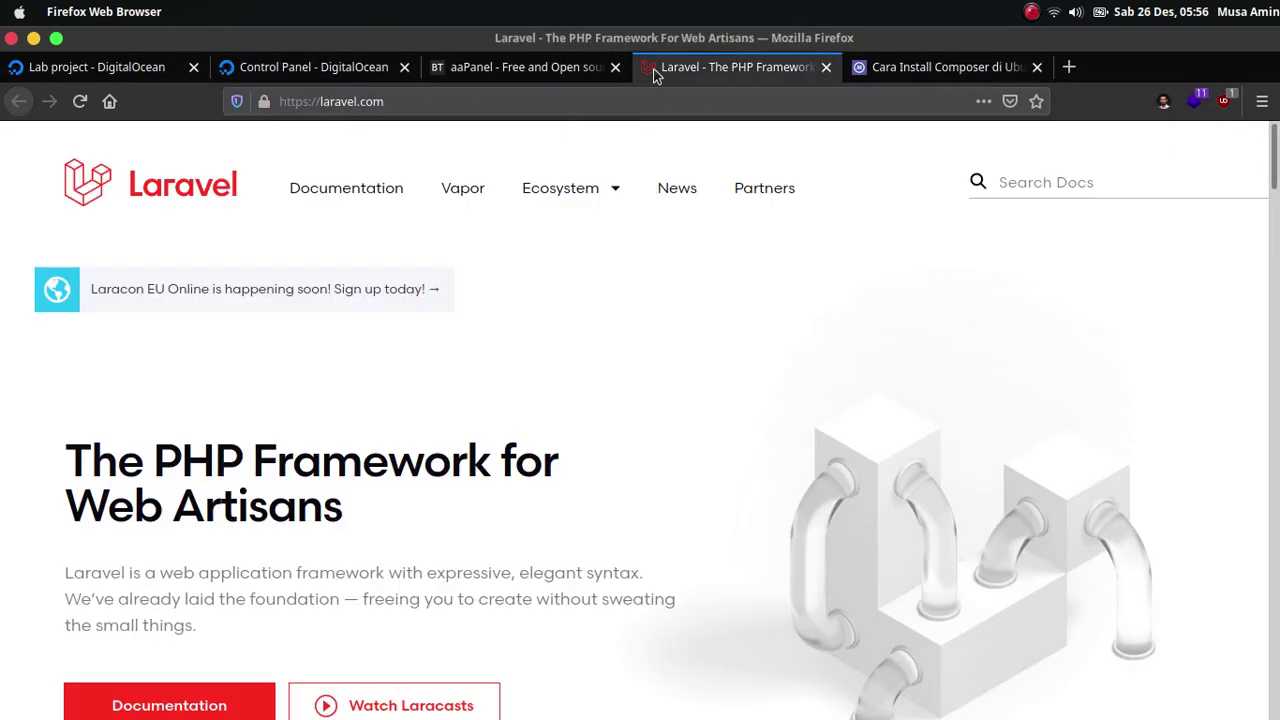
{"action": "left_click", "coordinate": [341, 197]}
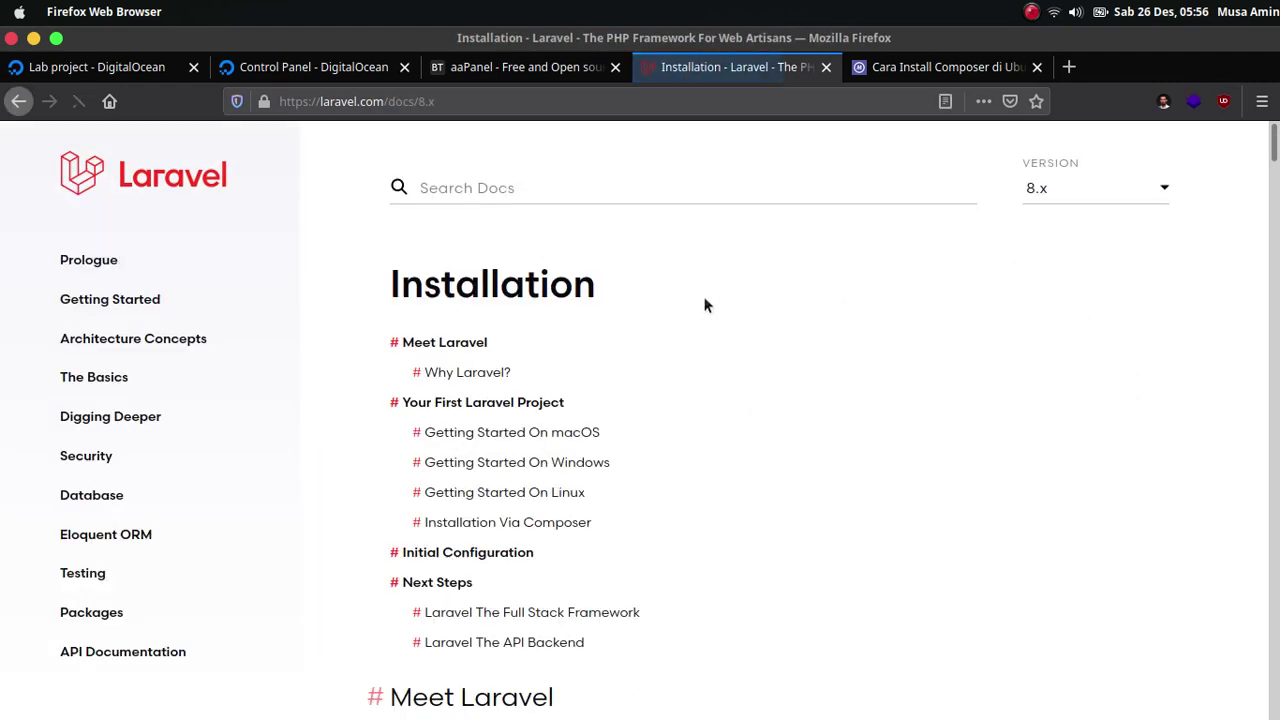
{"action": "left_click", "coordinate": [572, 524]}
{"action": "scroll", "coordinate": [772, 303], "scroll_direction": "down", "scroll_amount": 4}
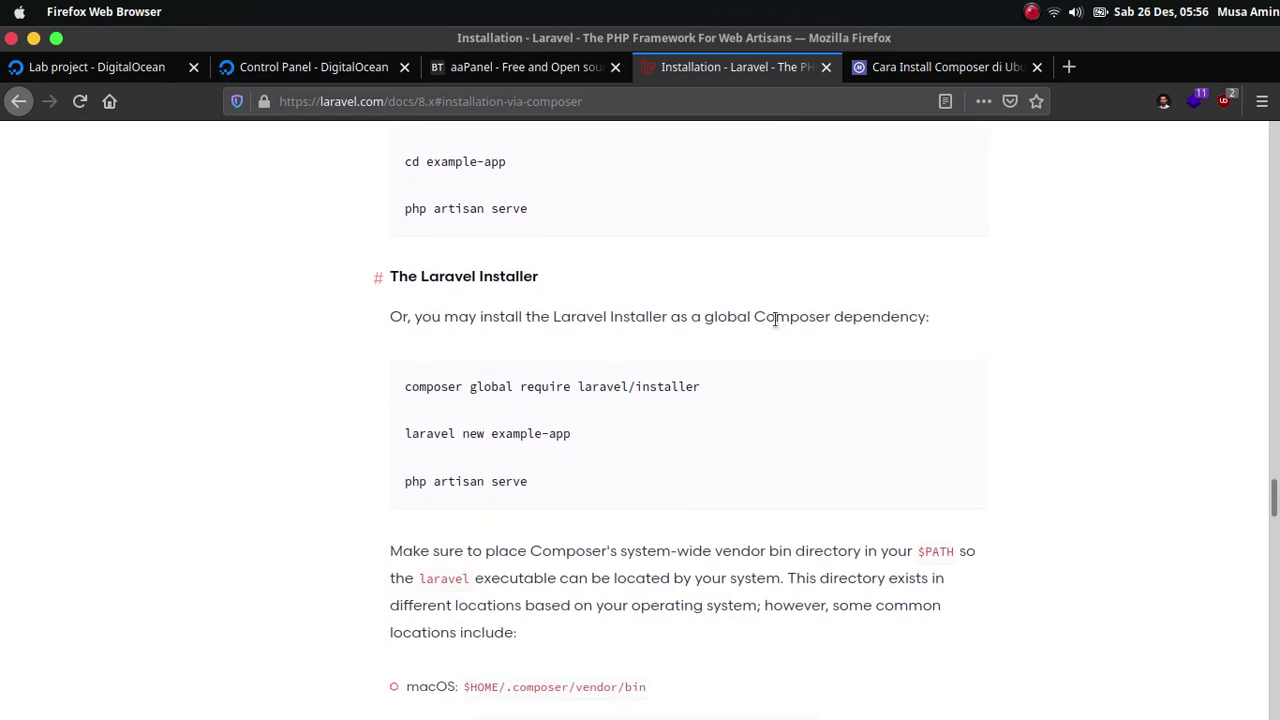
{"action": "scroll", "coordinate": [783, 361], "scroll_direction": "up", "scroll_amount": 4}
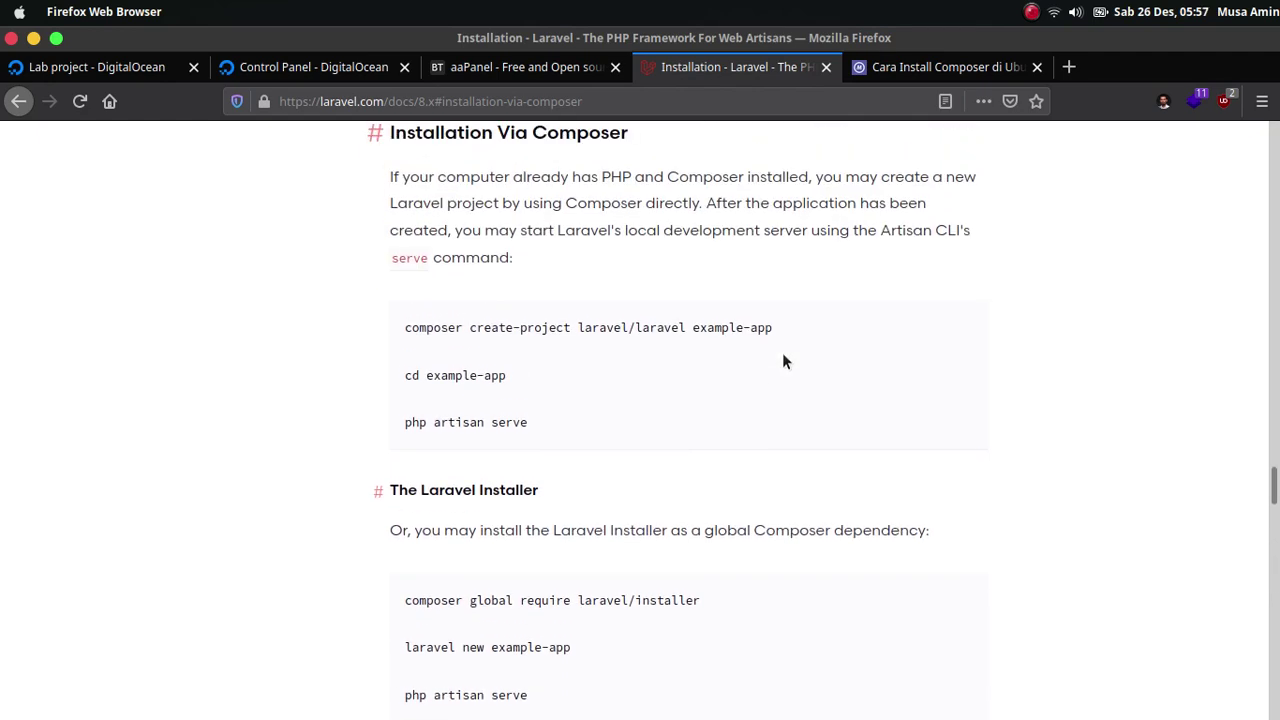
{"action": "triple_click", "coordinate": [662, 333]}
{"action": "right_click", "coordinate": [662, 333]}
{"action": "left_click", "coordinate": [686, 346]}
Switch to the terminal and run composer create-project laravel/laravel with blog as the project name.
{"action": "key", "text": "alt+Tab"}
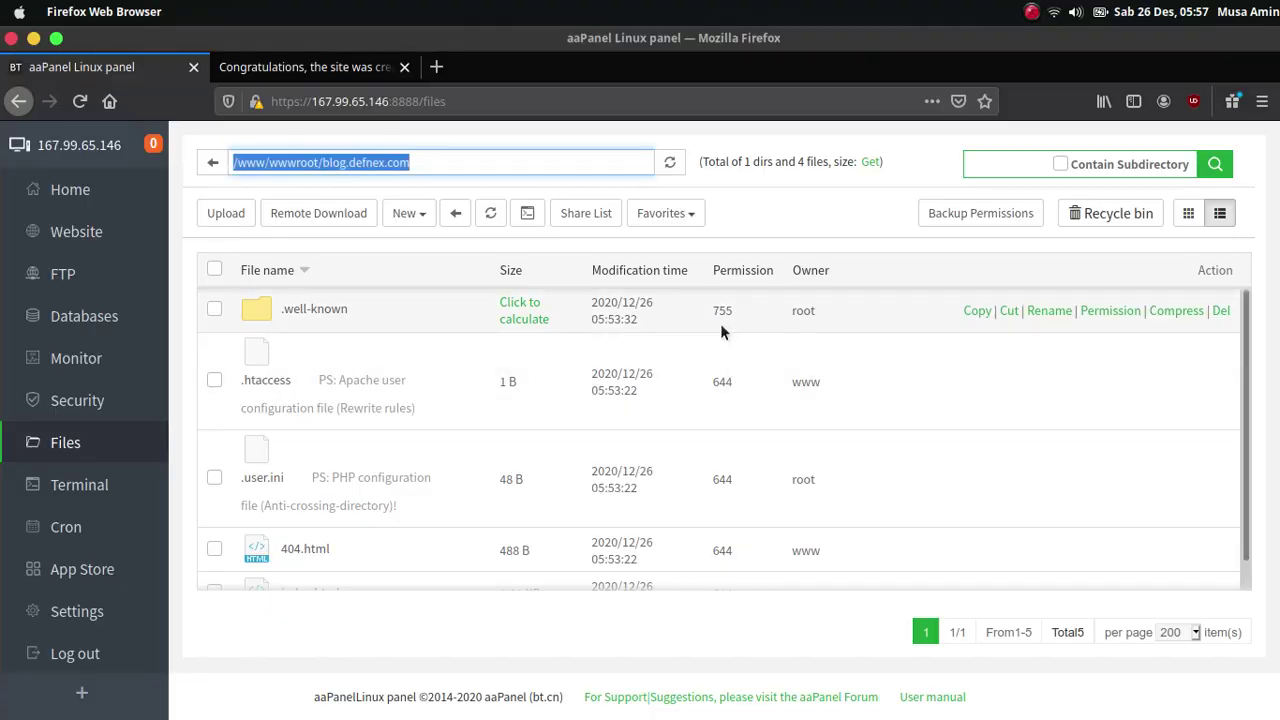
{"action": "key", "text": "alt+Tab"}
{"action": "key", "text": "Tab"}
{"action": "right_click", "coordinate": [736, 236]}
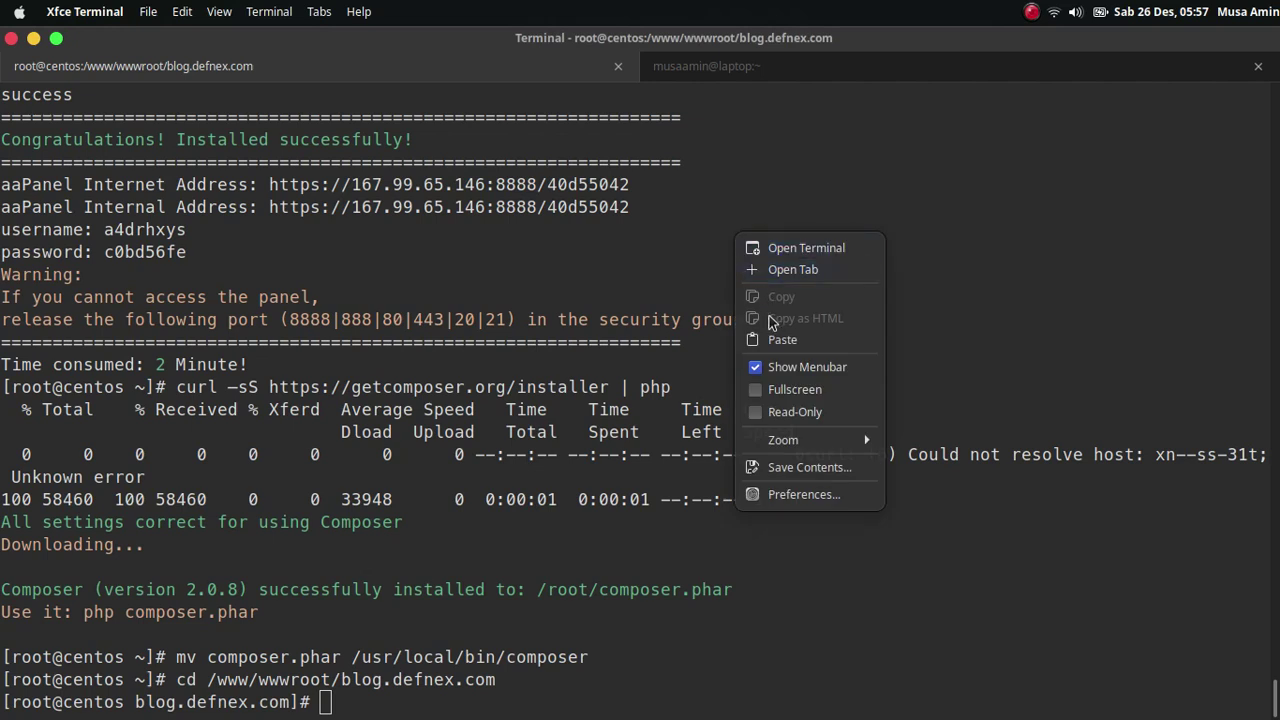
{"action": "left_click", "coordinate": [782, 340]}
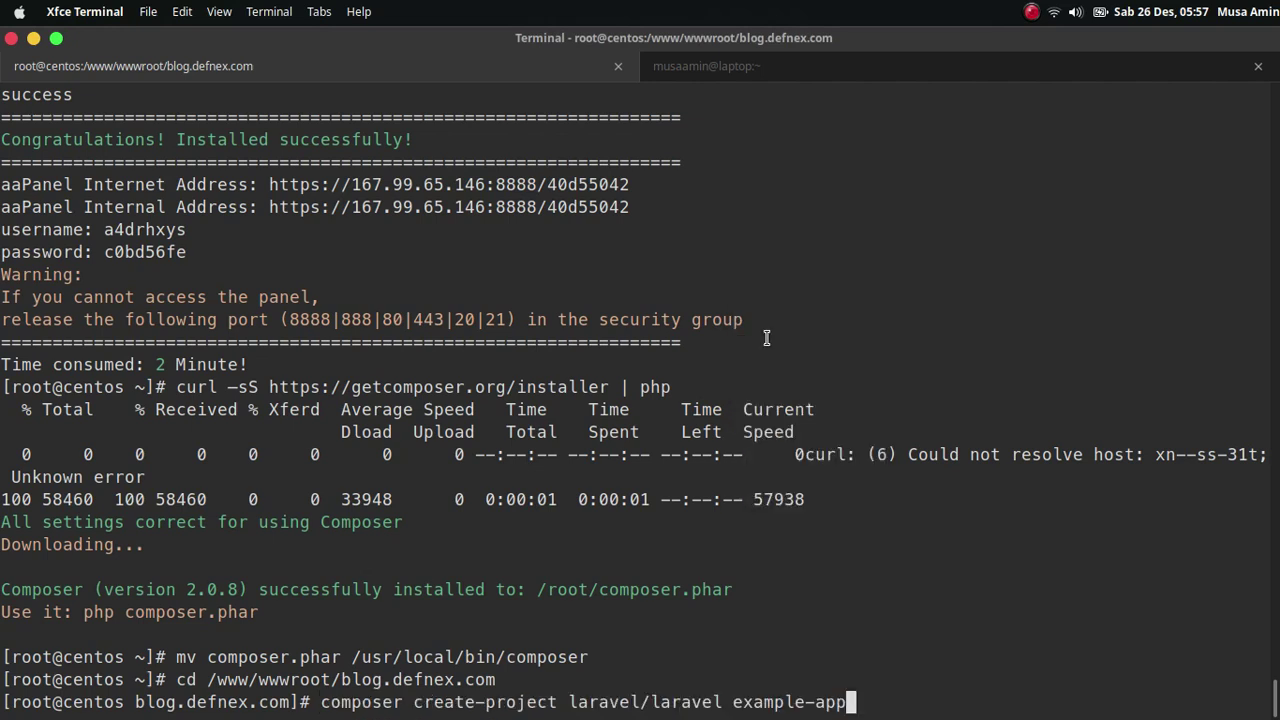
{"action": "key", "text": "BackSpace"}
{"action": "key", "text": "BackSpace"}
{"action": "key", "text": "BackSpace"}
{"action": "key", "text": "BackSpace"}
{"action": "key", "text": "BackSpace"}
{"action": "key", "text": "BackSpace"}
{"action": "key", "text": "BackSpace"}
{"action": "key", "text": "BackSpace"}
{"action": "key", "text": "BackSpace"}
{"action": "key", "text": "BackSpace"}
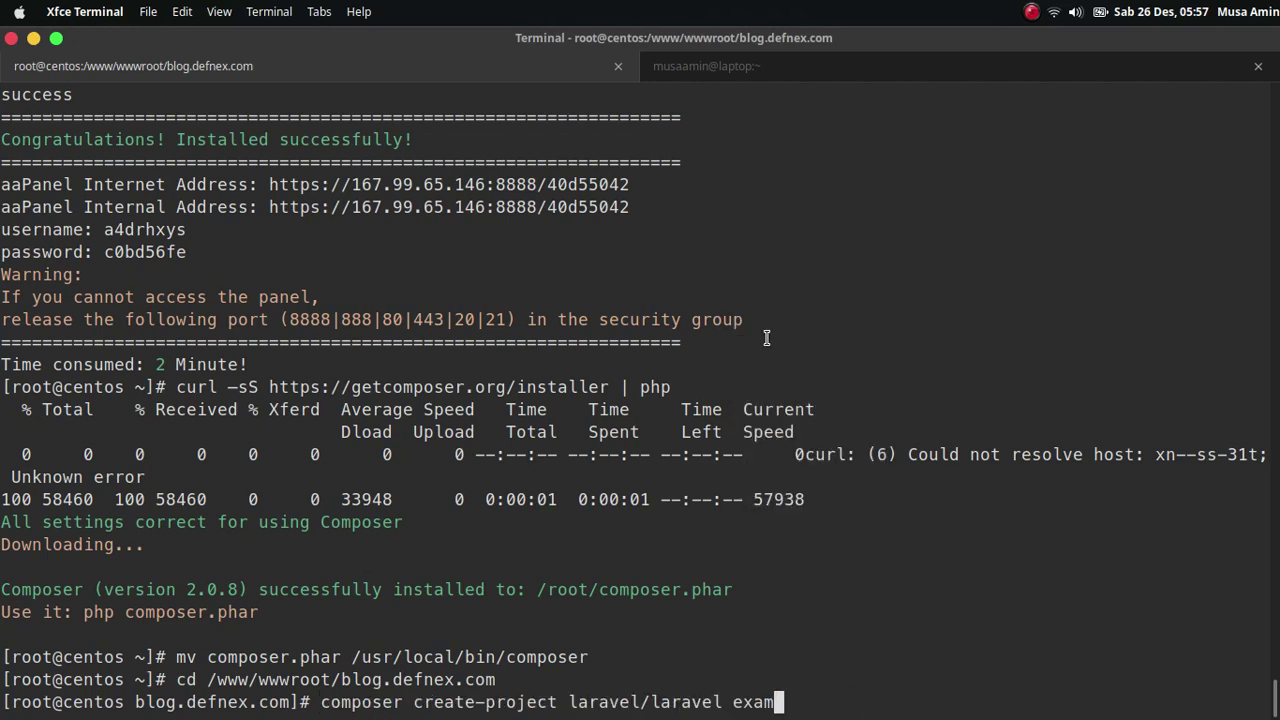
{"action": "key", "text": "BackSpace"}
{"action": "type", "text": "blog"}
{"action": "key", "text": "Return"}
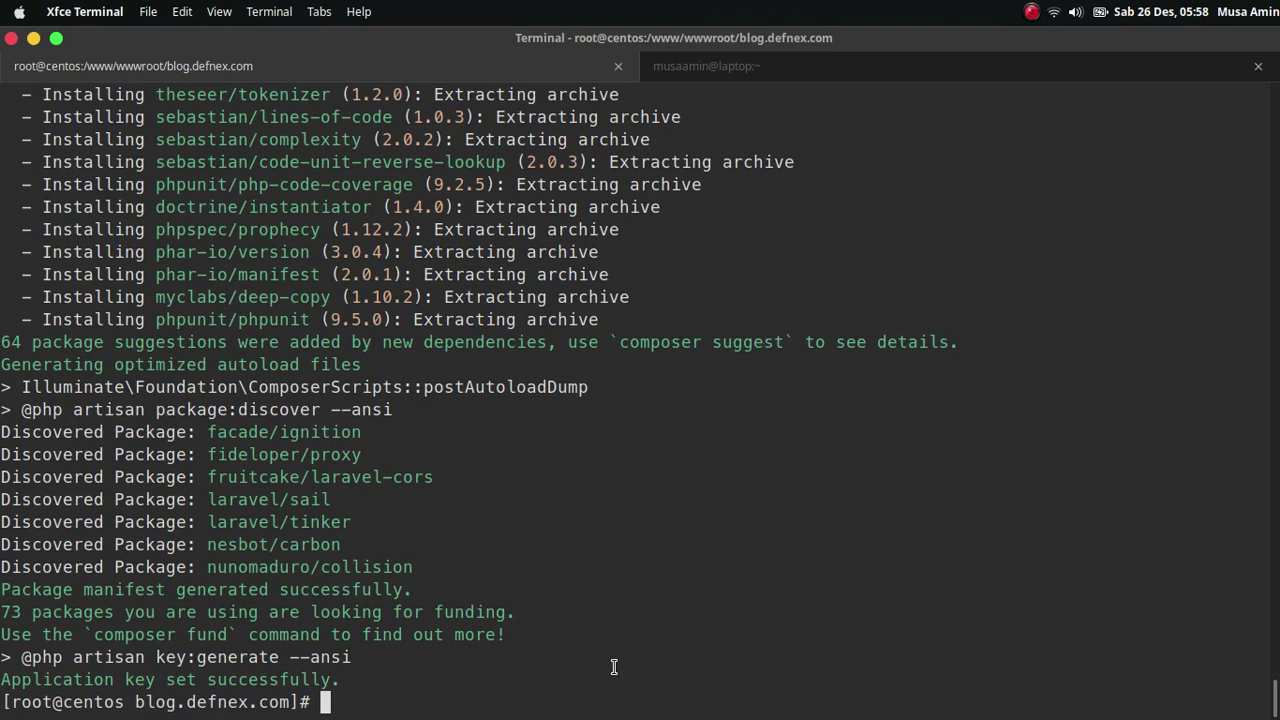
Switch to aaPanel, refresh the site directory's file list and check the owner of the blog folder.
{"action": "left_click", "coordinate": [414, 695]}
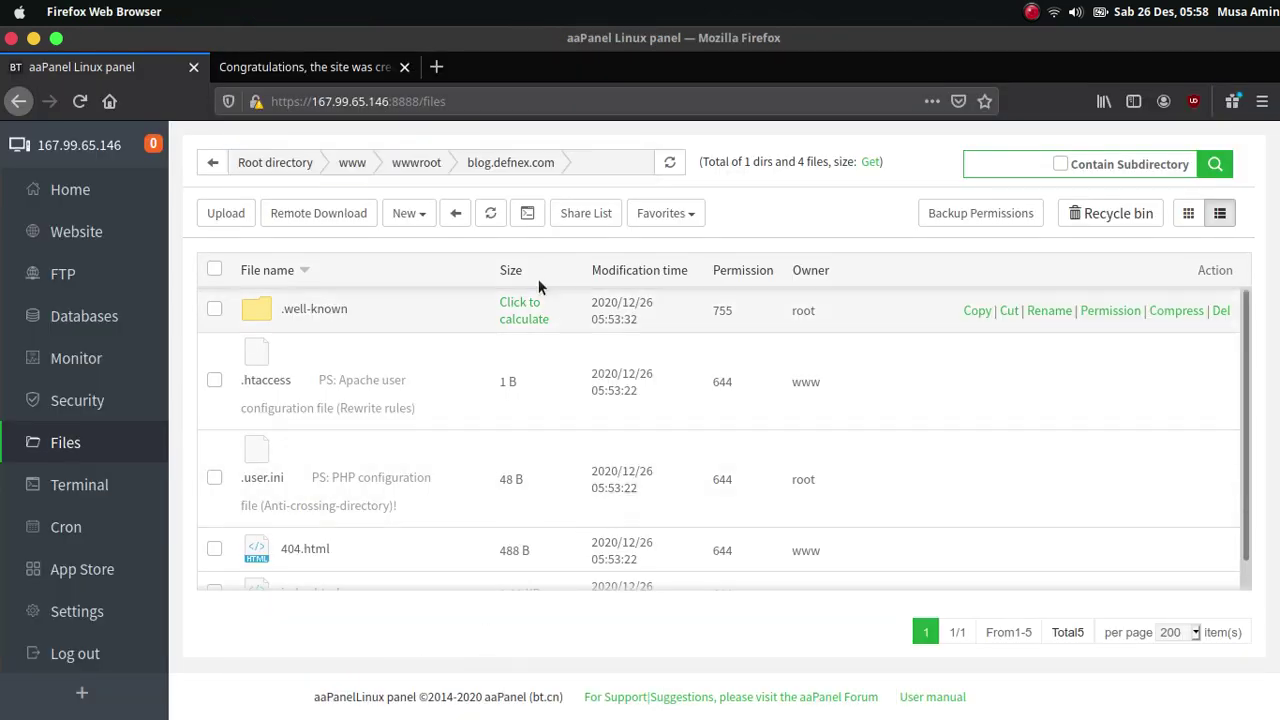
{"action": "left_click", "coordinate": [489, 216]}
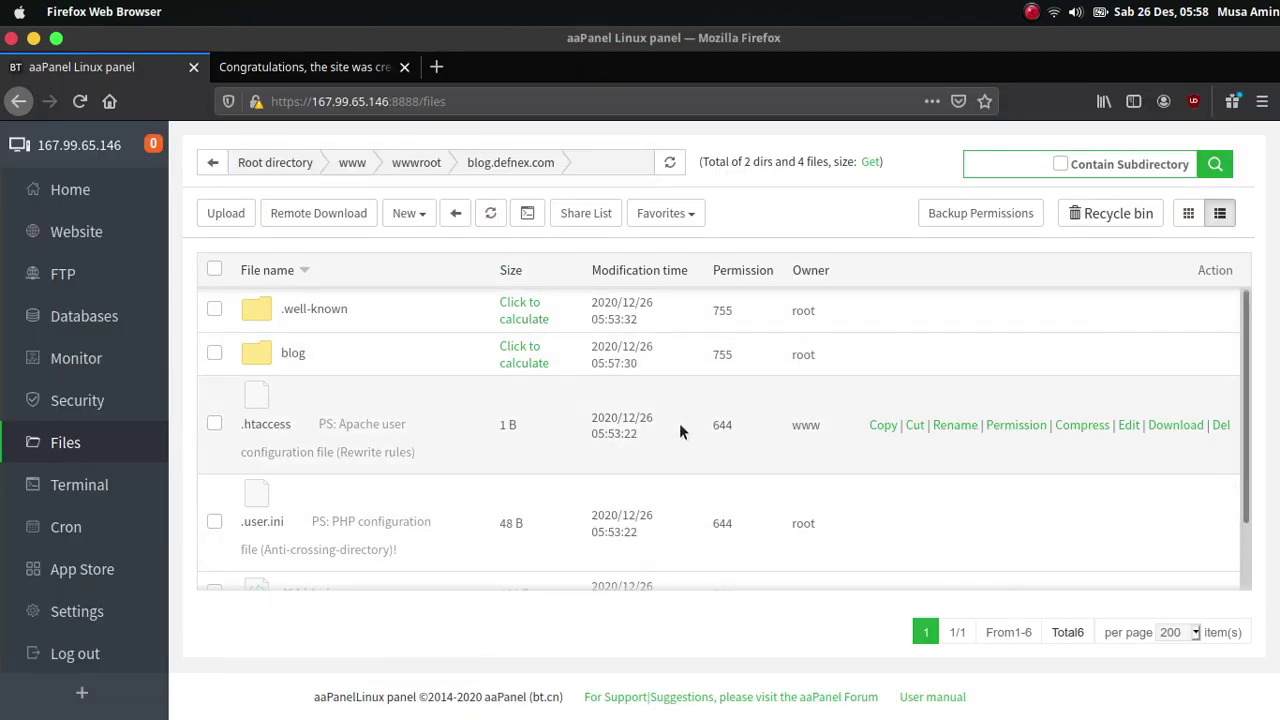
{"action": "scroll", "coordinate": [690, 414], "scroll_direction": "down", "scroll_amount": 2}
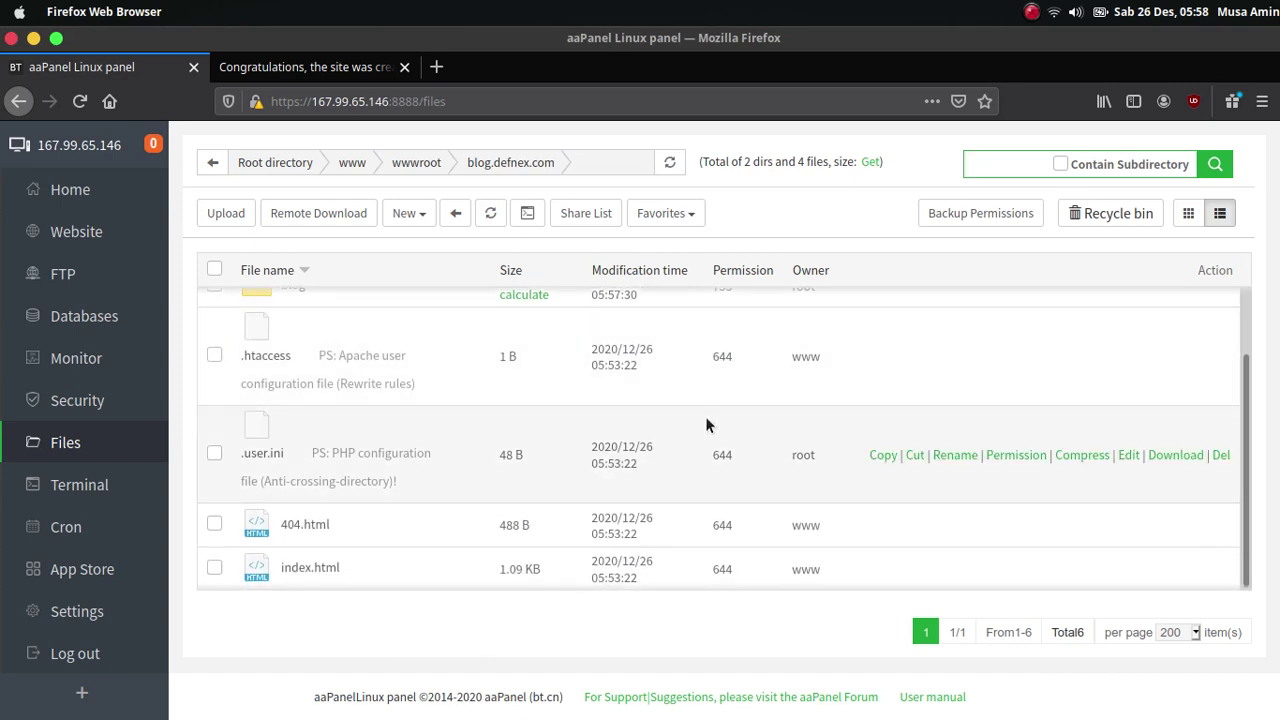
{"action": "scroll", "coordinate": [705, 416], "scroll_direction": "up", "scroll_amount": 1}
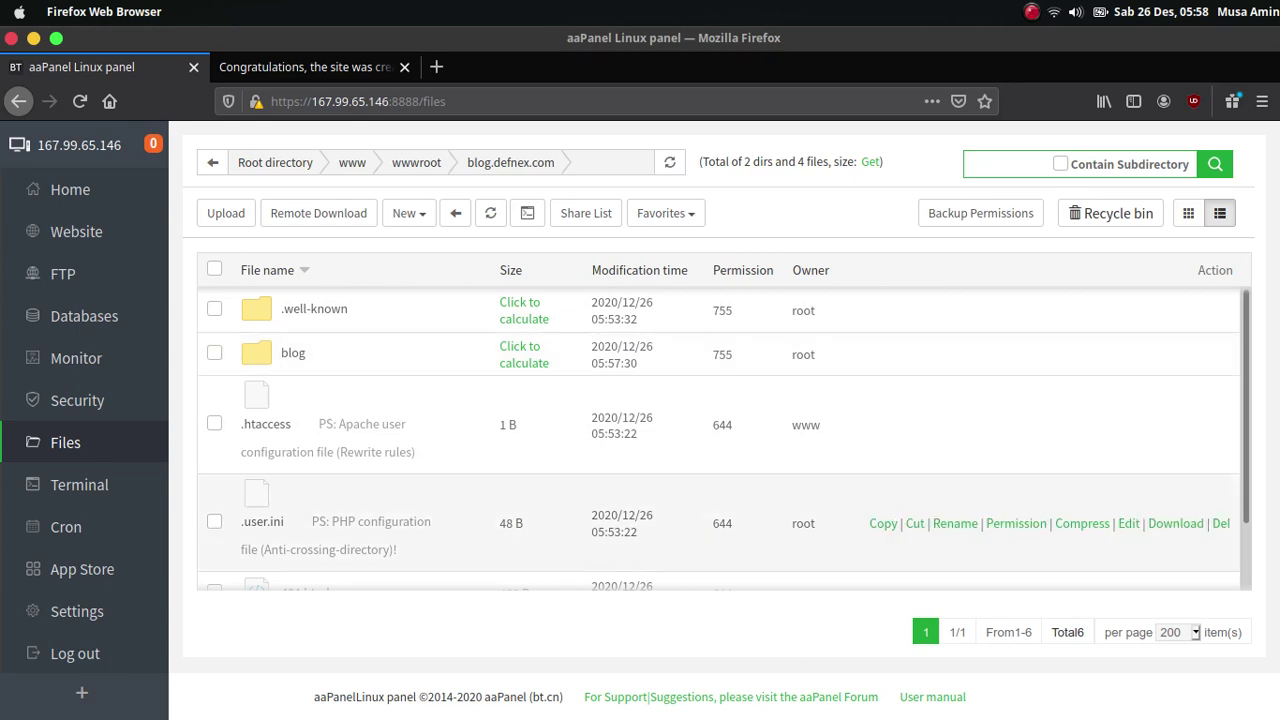
Switch to the terminal and change the blog folder's ownership recursively with chown -R www:www blog/.
{"action": "mouse_move", "coordinate": [908, 708]}
{"action": "left_click", "coordinate": [979, 695]}
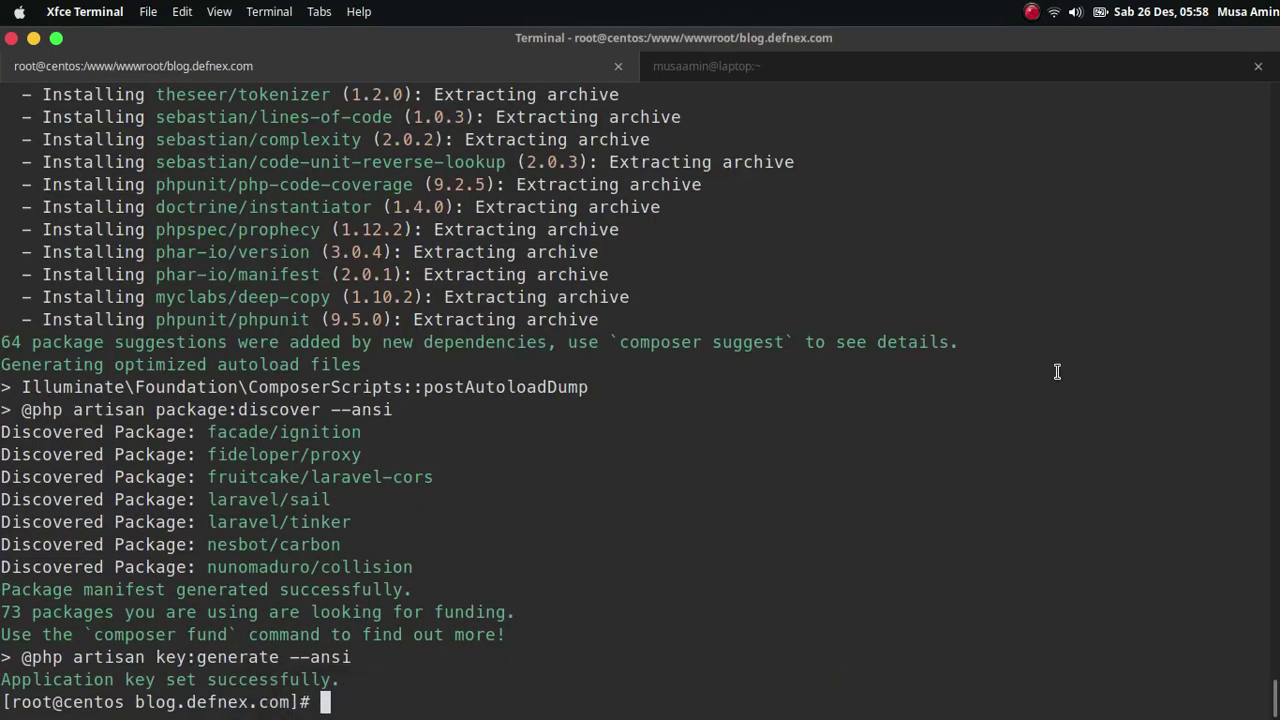
{"action": "type", "text": "chown -"}
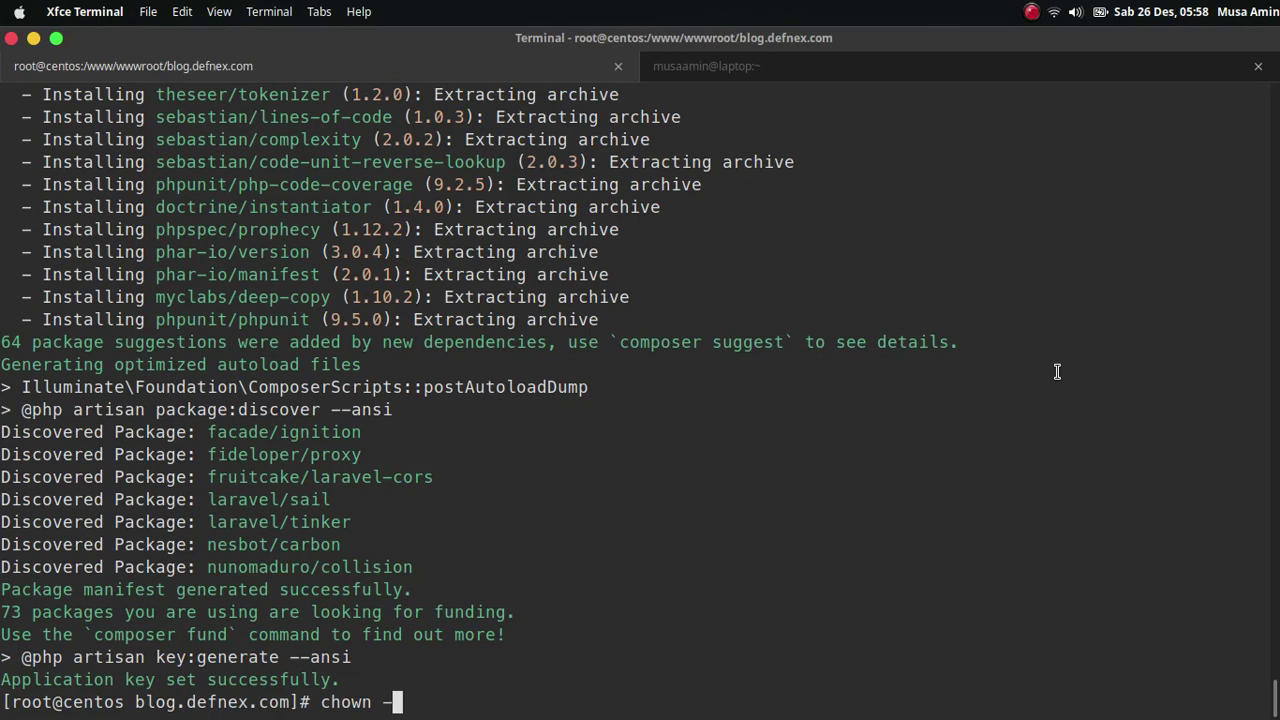
{"action": "type", "text": "R www:w"}
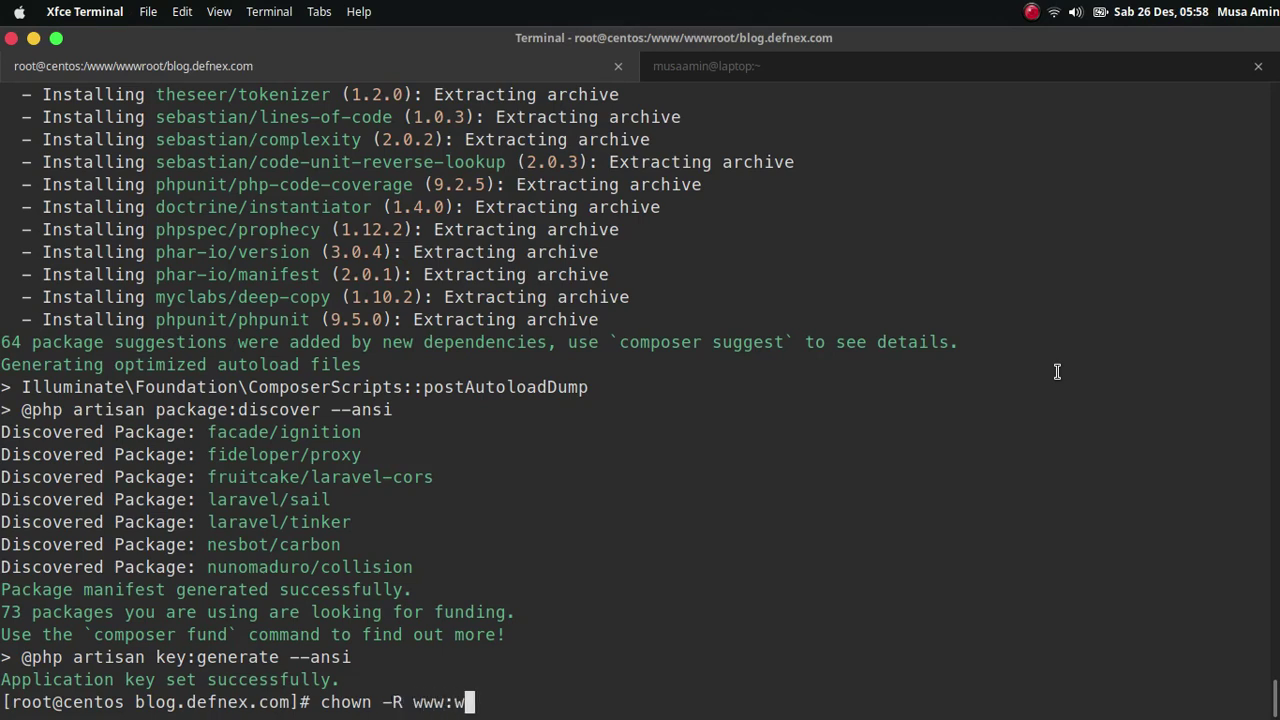
{"action": "type", "text": "ww blog/"}
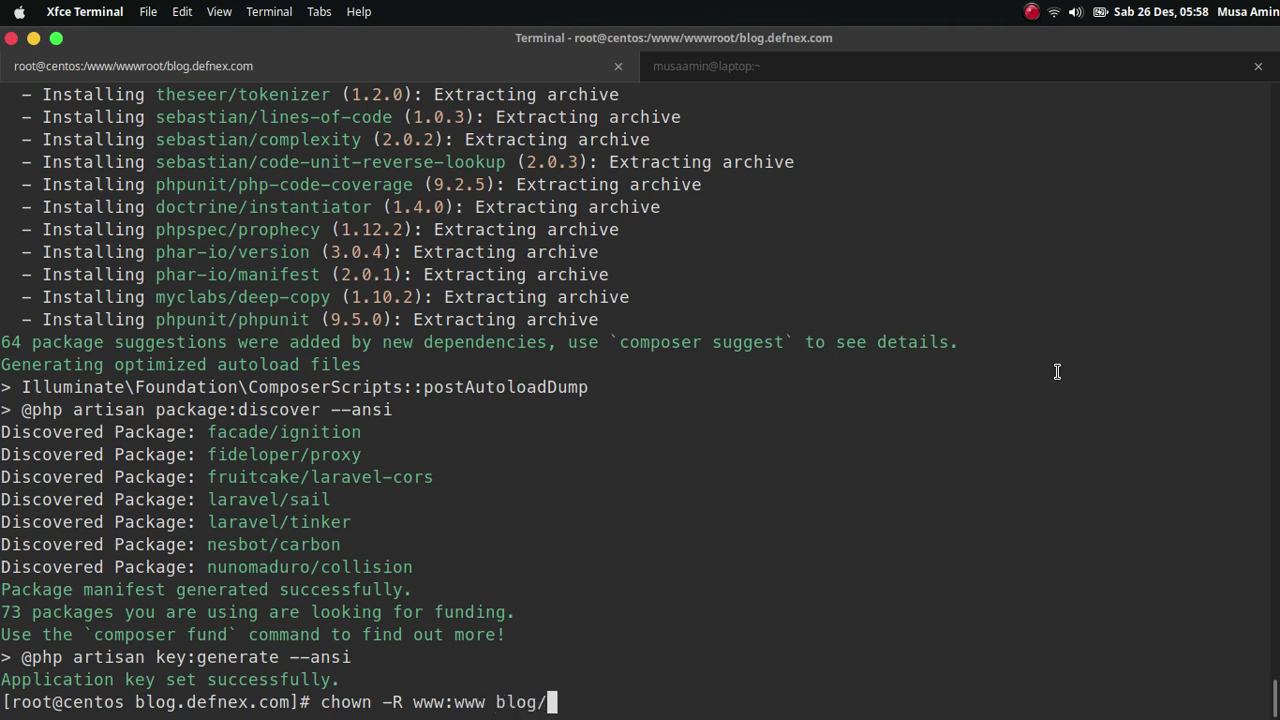
{"action": "key", "text": "Return"}
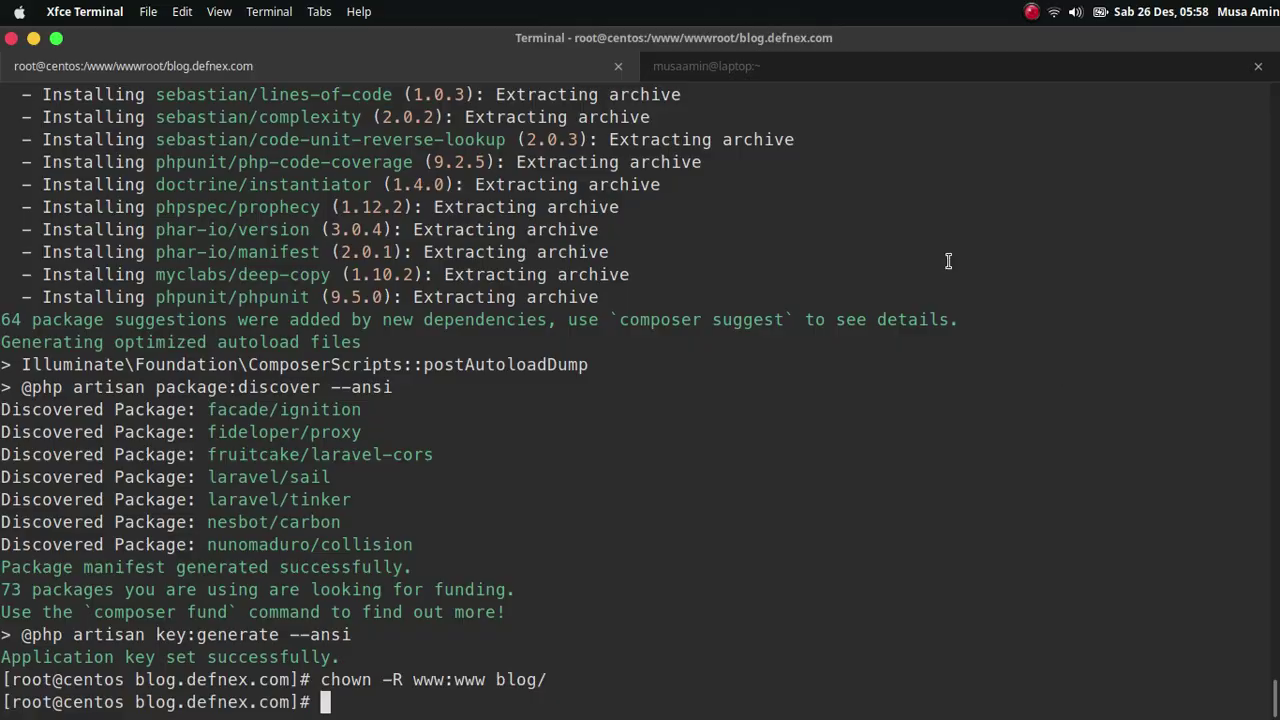
Switch to aaPanel and open the site directory settings of the blog.defnex.com site.
{"action": "key", "text": "alt+Tab"}
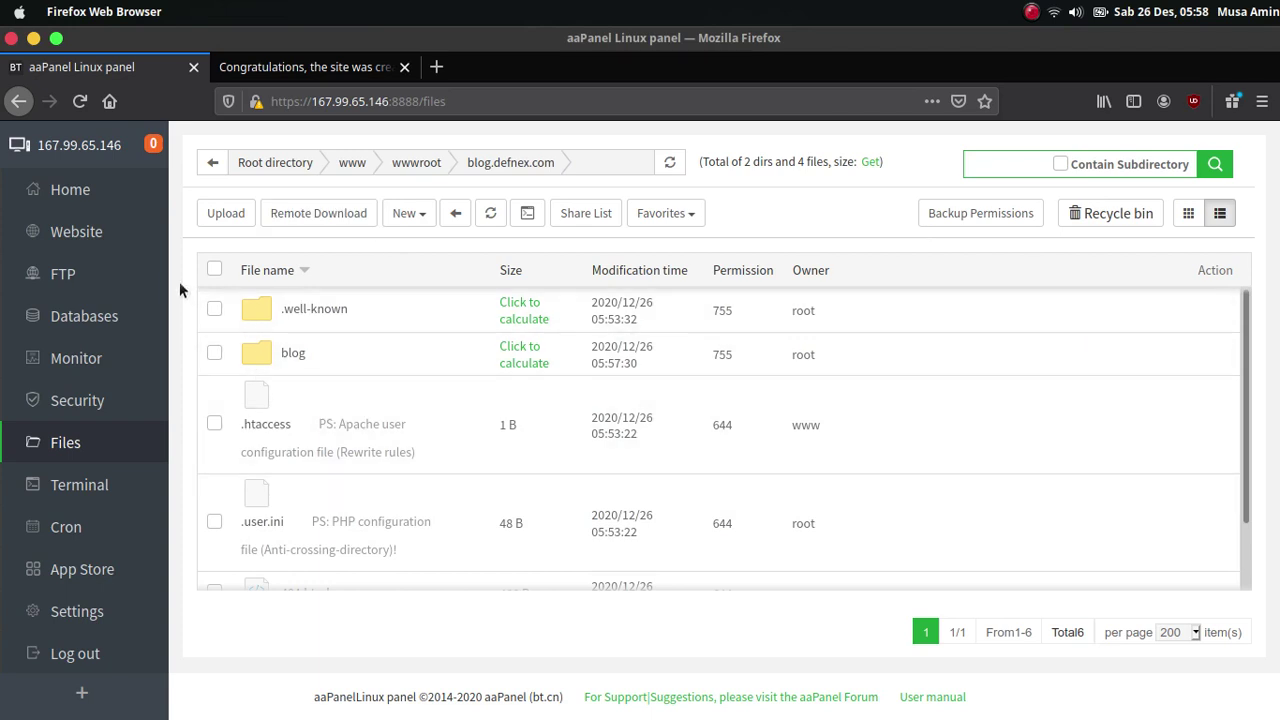
{"action": "left_click", "coordinate": [113, 243]}
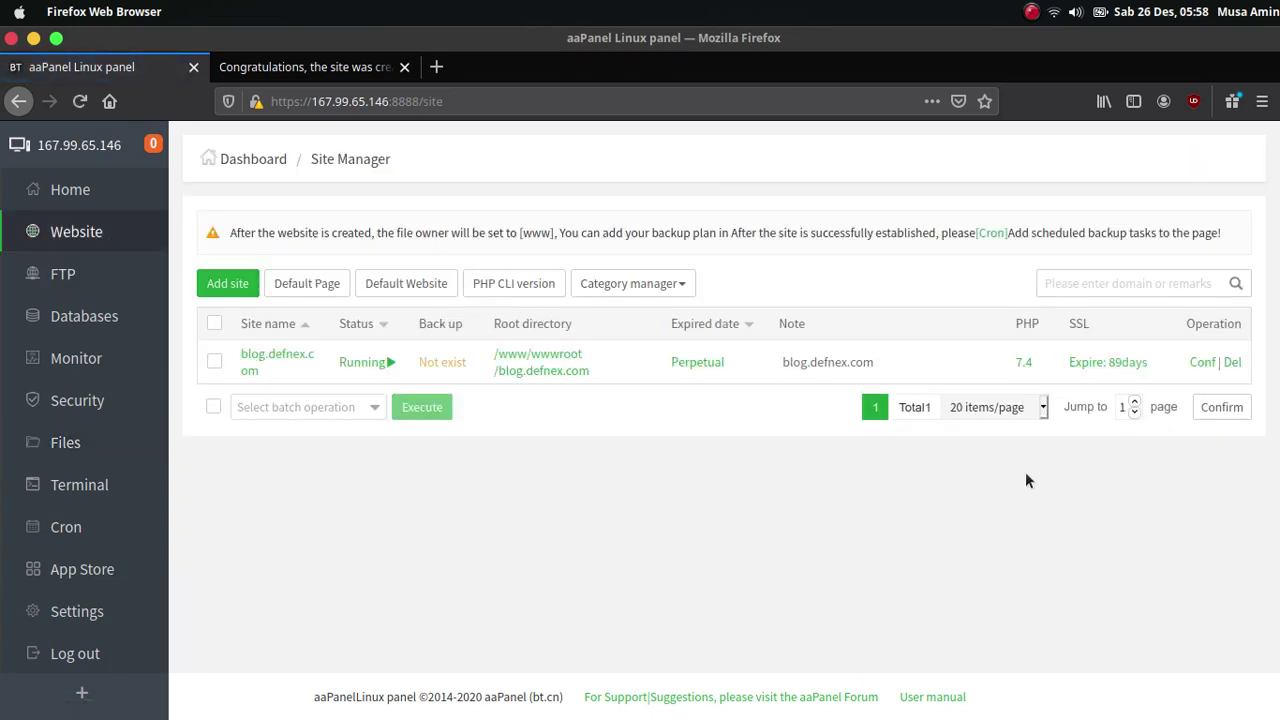
{"action": "left_click", "coordinate": [1195, 373]}
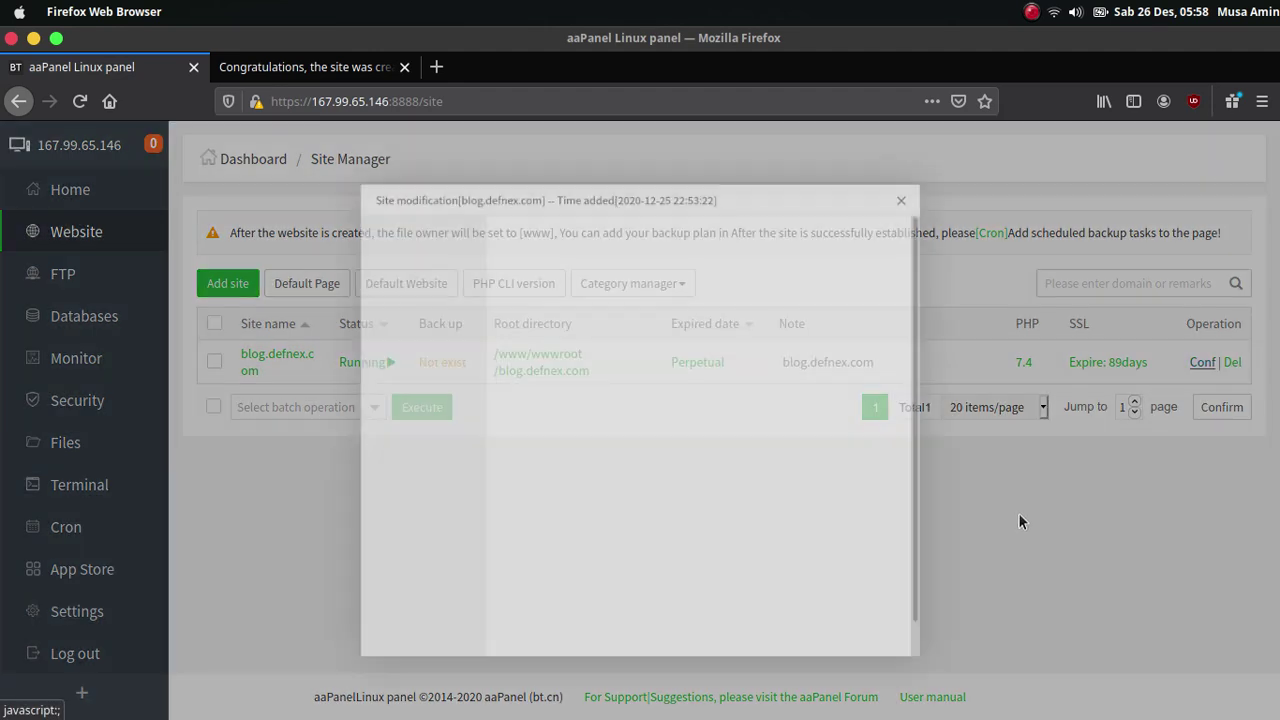
{"action": "left_click", "coordinate": [362, 228]}
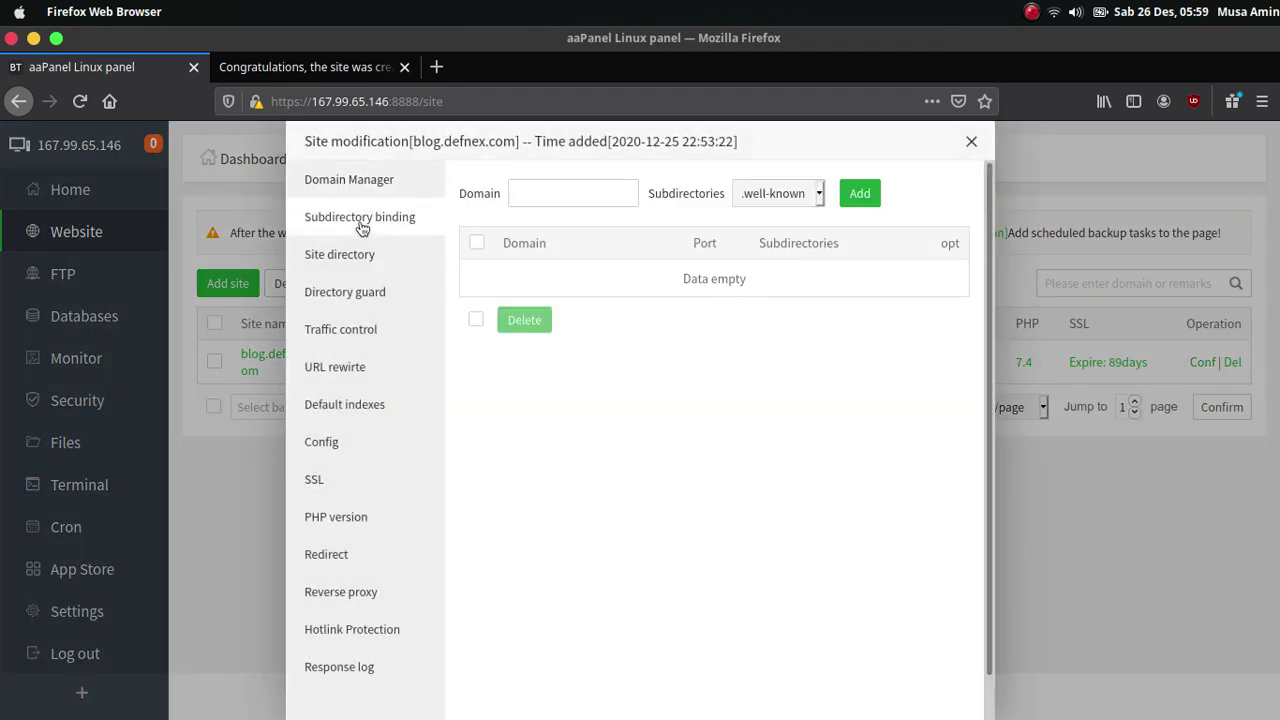
{"action": "left_click", "coordinate": [368, 257]}
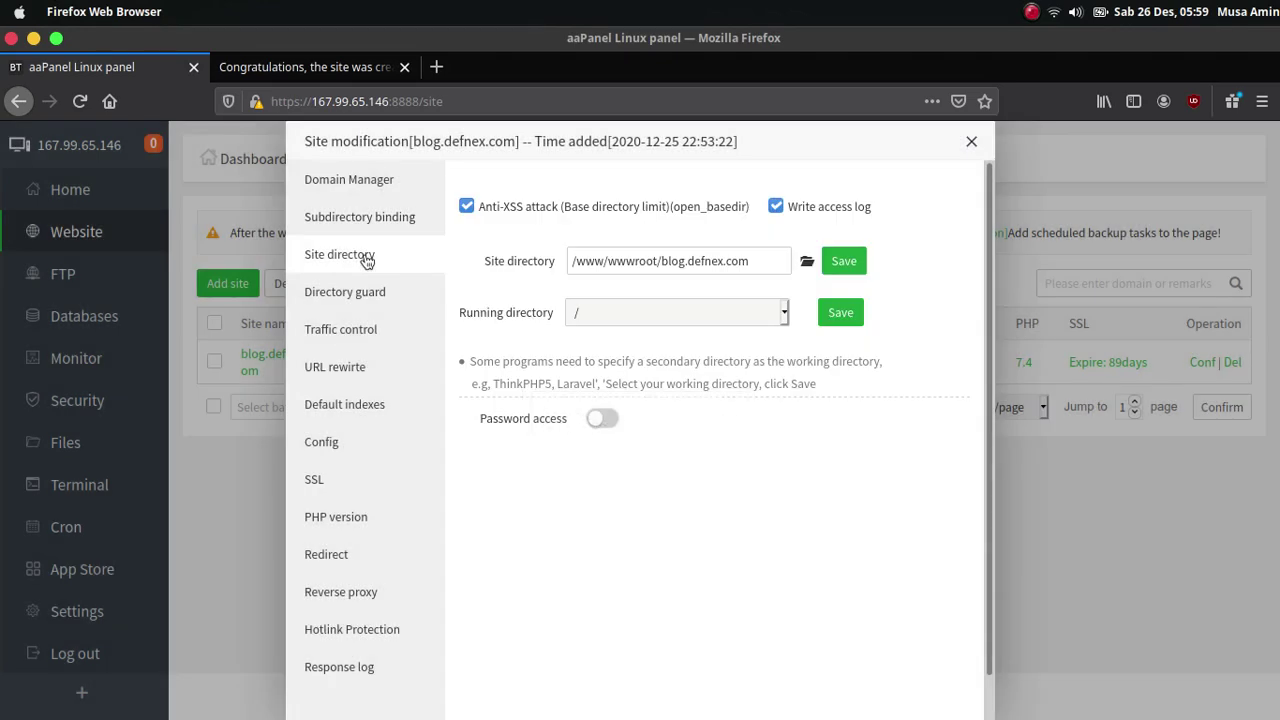
Enter /www/wwwroot/blog.defnex.com/blog/public as the site directory without saving it.
{"action": "left_click", "coordinate": [765, 258]}
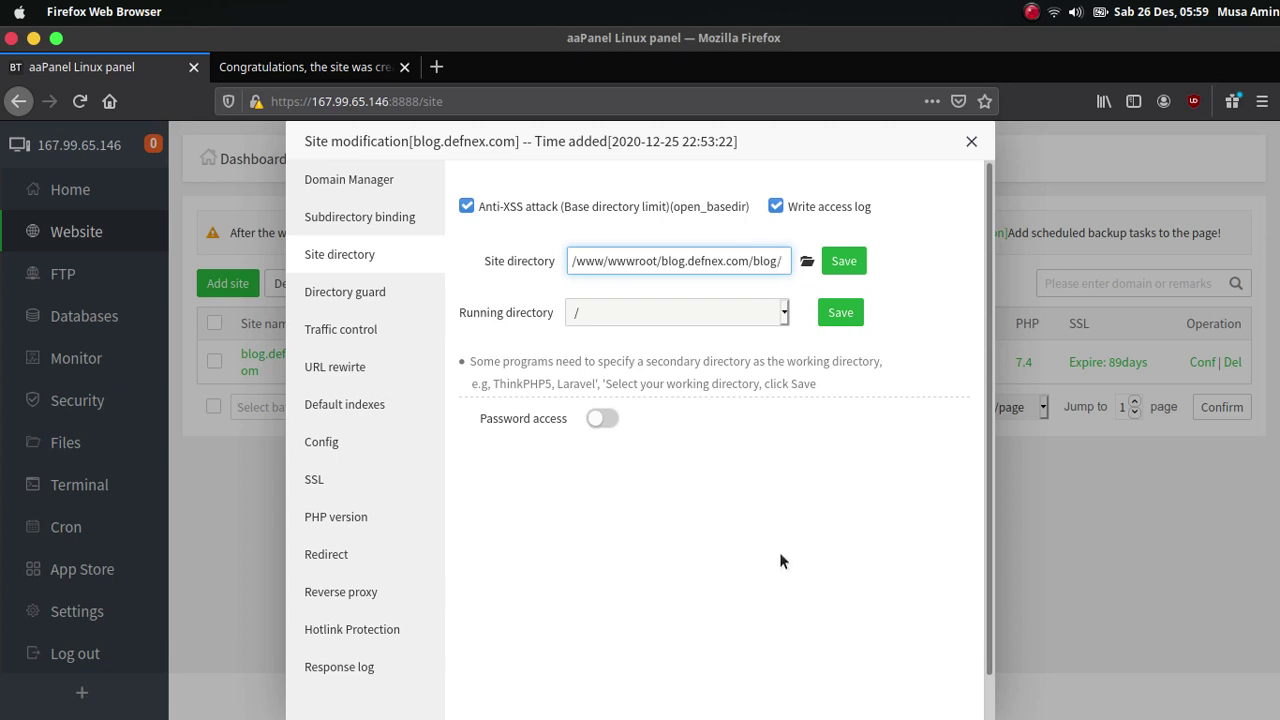
{"action": "type", "text": "/blog/pub"}
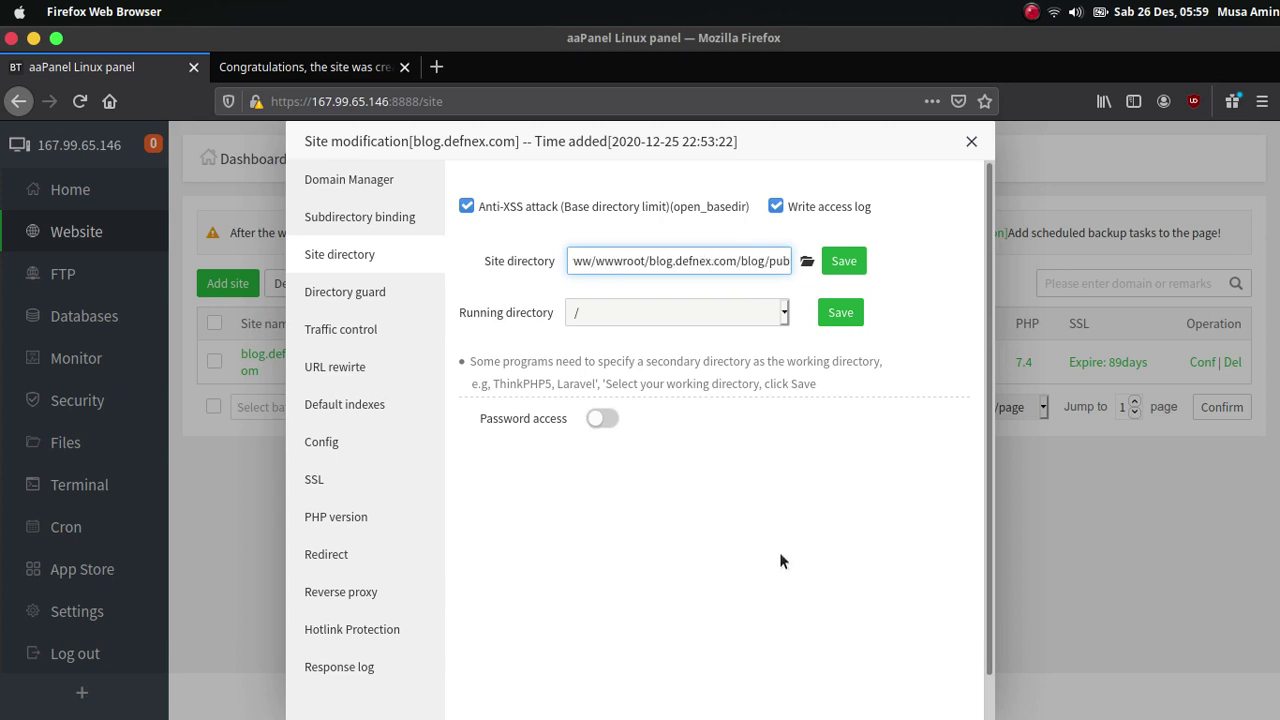
{"action": "type", "text": "lic"}
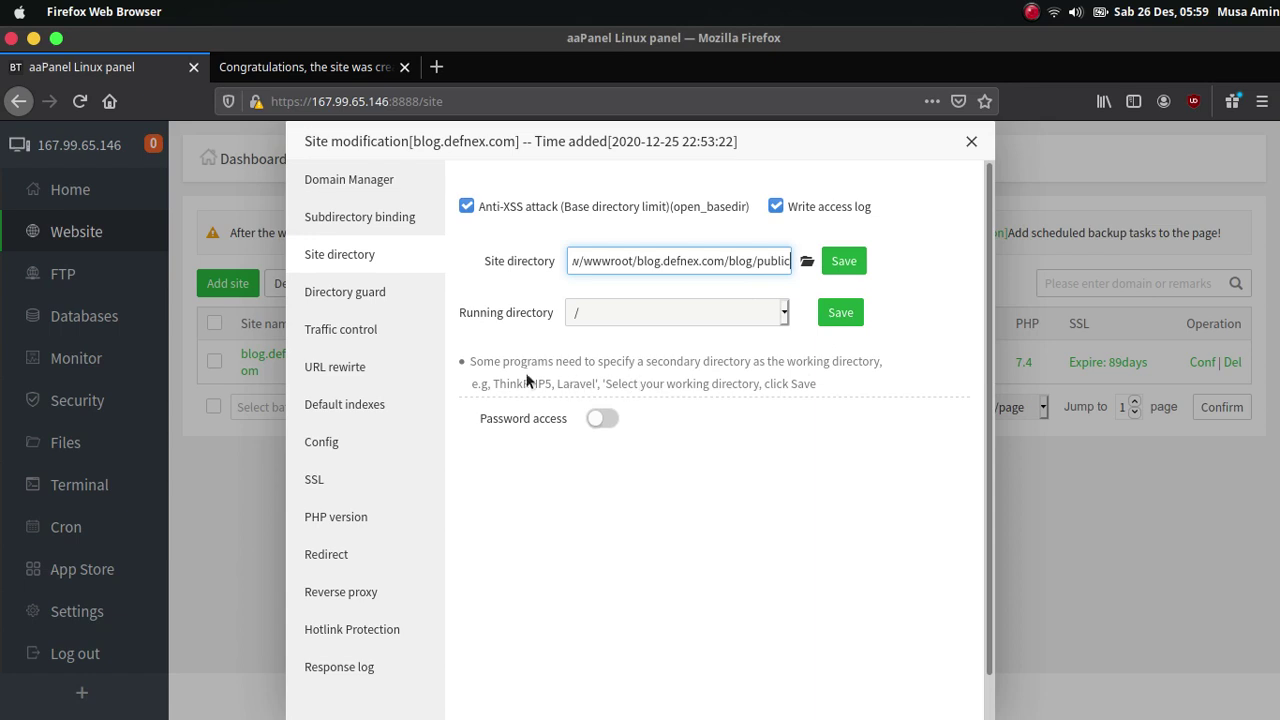
Turn off the Anti-XSS attack base directory limit (open_basedir) for the blog.defnex.com site.
{"action": "left_click", "coordinate": [705, 210]}
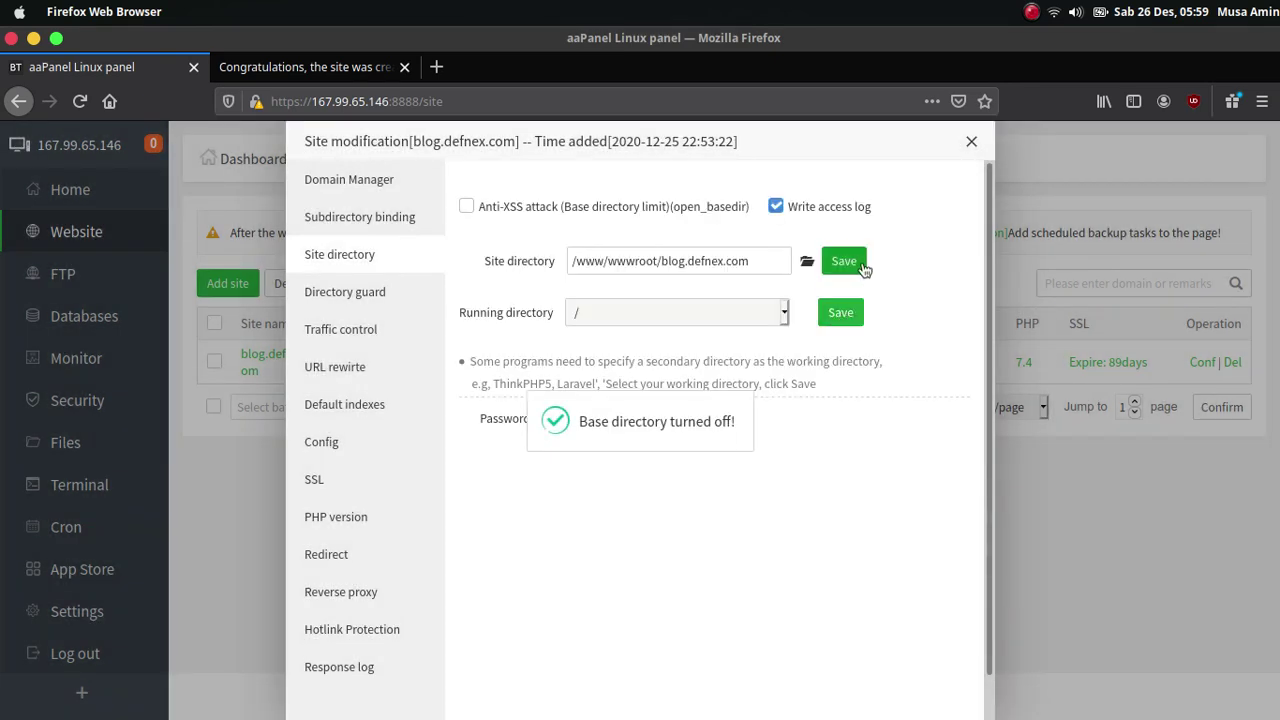
Save /www/wwwroot/blog.defnex.com/blog/public as the site directory of blog.defnex.com and turn off its open_basedir limit.
{"action": "left_click", "coordinate": [861, 265]}
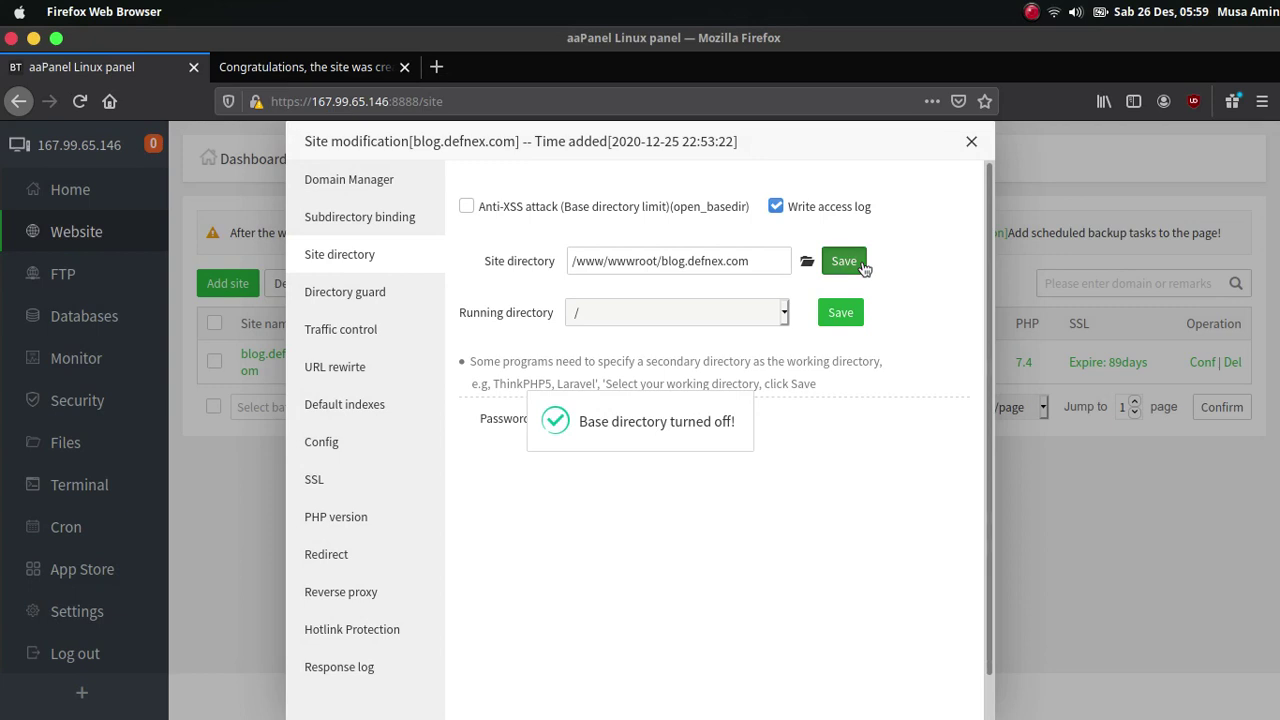
{"action": "left_click", "coordinate": [771, 254]}
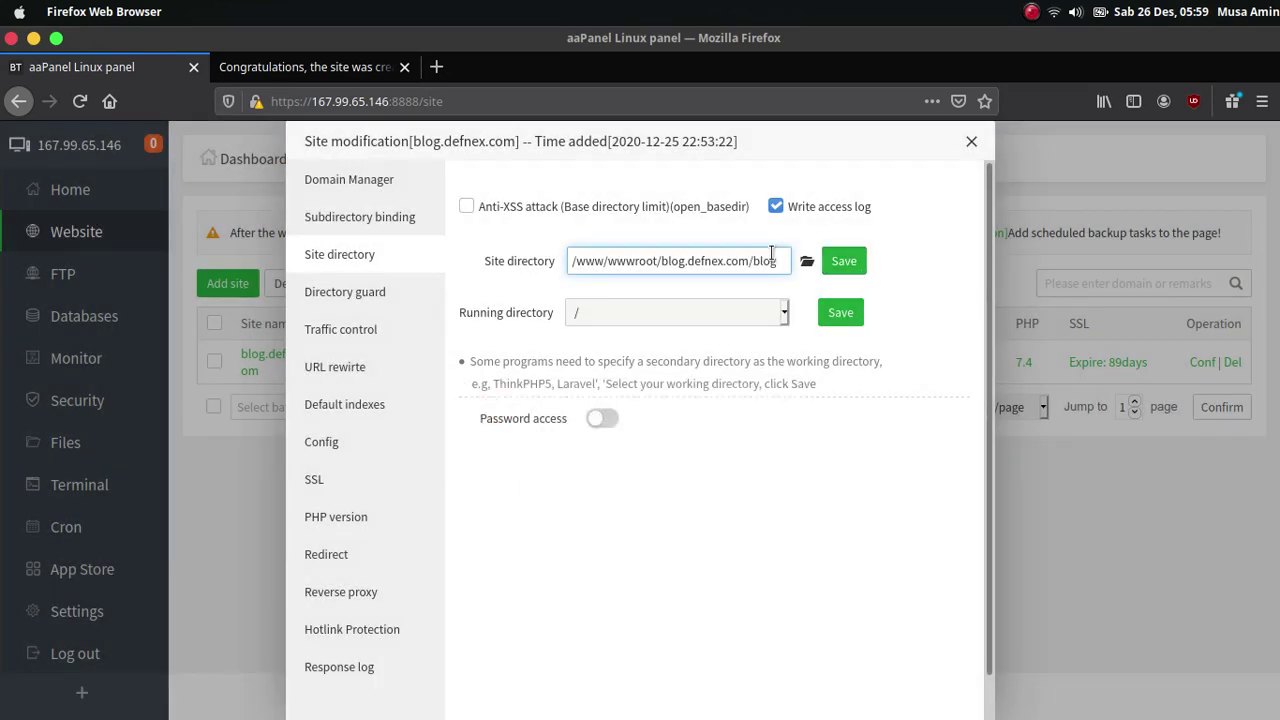
{"action": "type", "text": "public"}
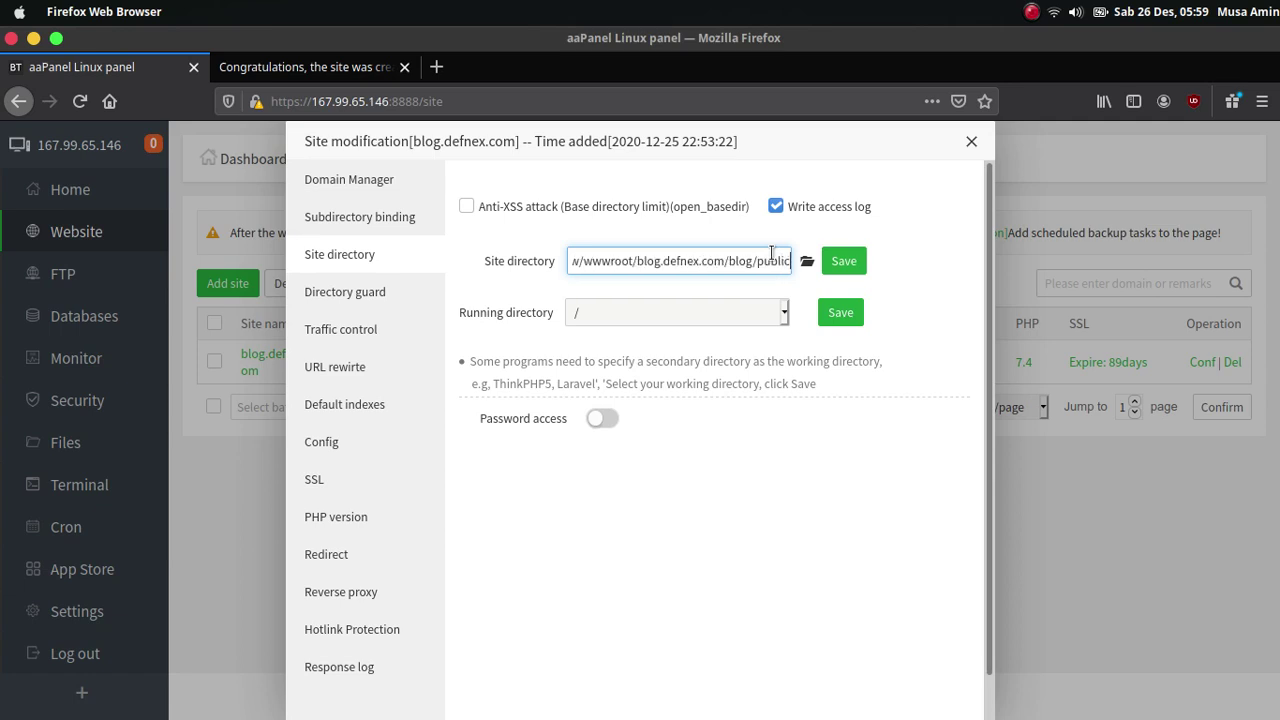
{"action": "left_click", "coordinate": [843, 271]}
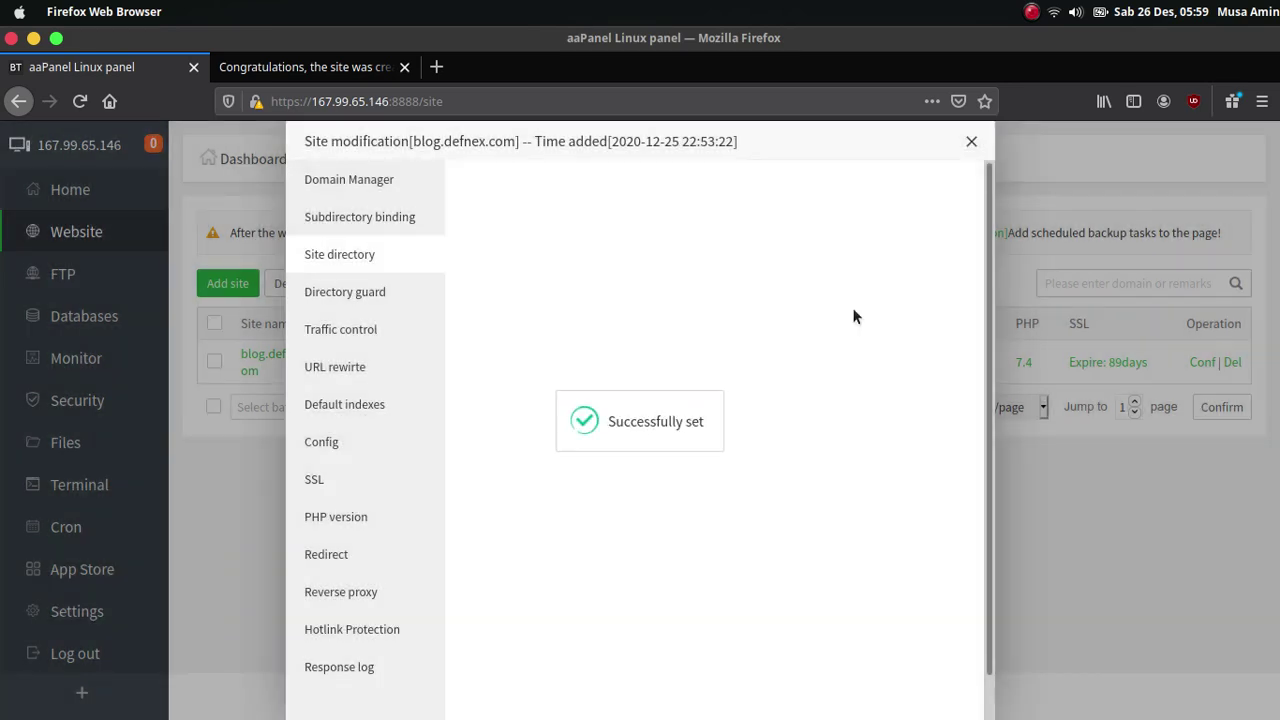
{"action": "left_click", "coordinate": [727, 208]}
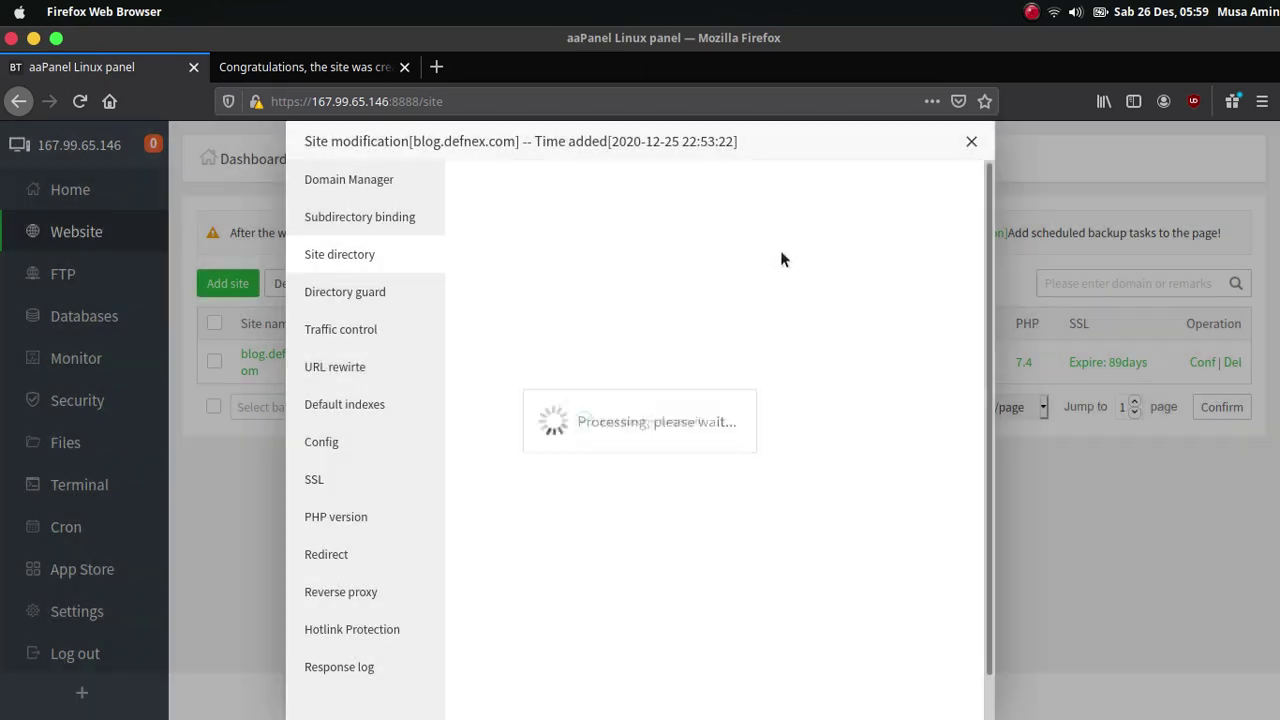
{"action": "left_click", "coordinate": [973, 145]}
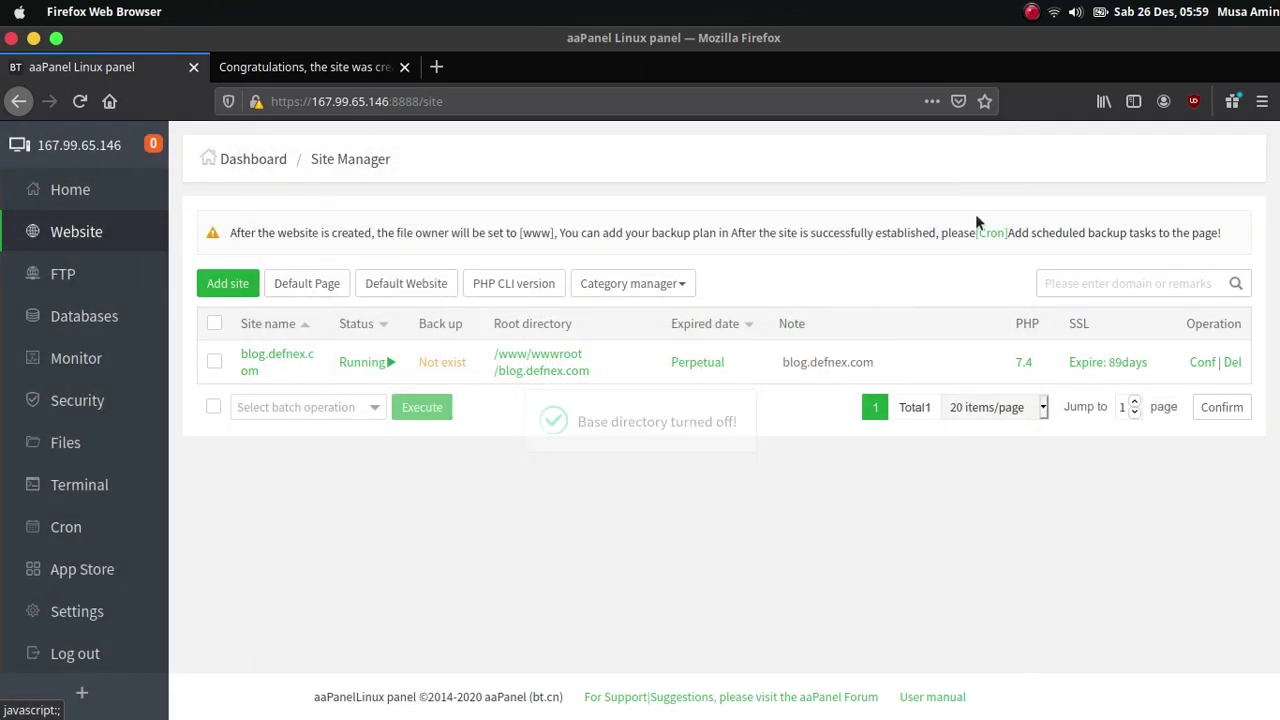
Inspect the site's blog folder in the file manager and reload the blog.defnex.com page.
{"action": "left_click", "coordinate": [559, 374]}
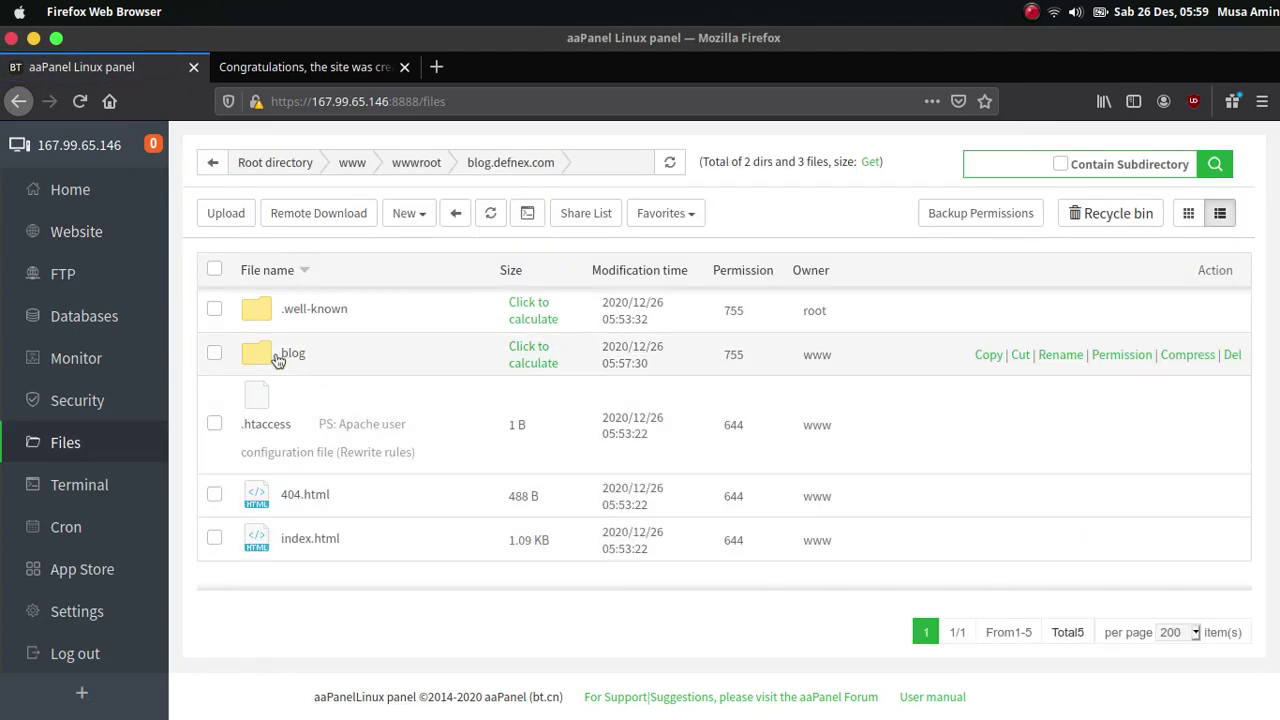
{"action": "left_click", "coordinate": [278, 358]}
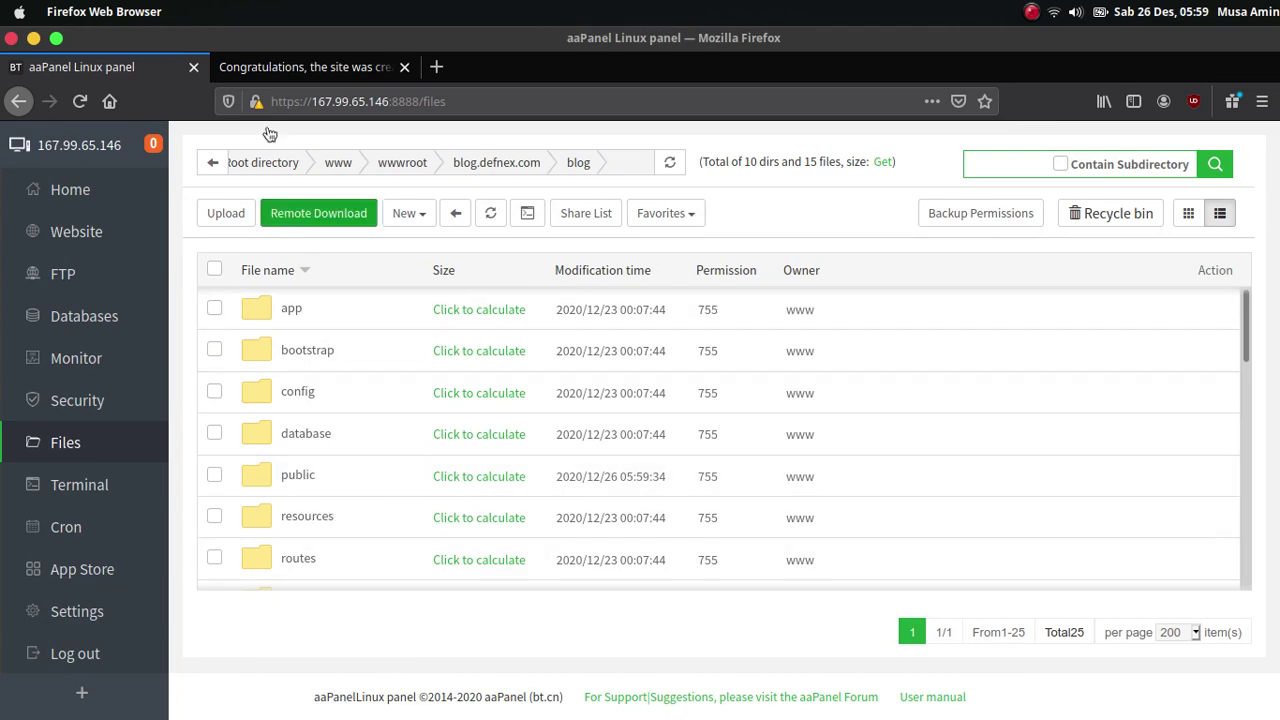
{"action": "left_click", "coordinate": [285, 67]}
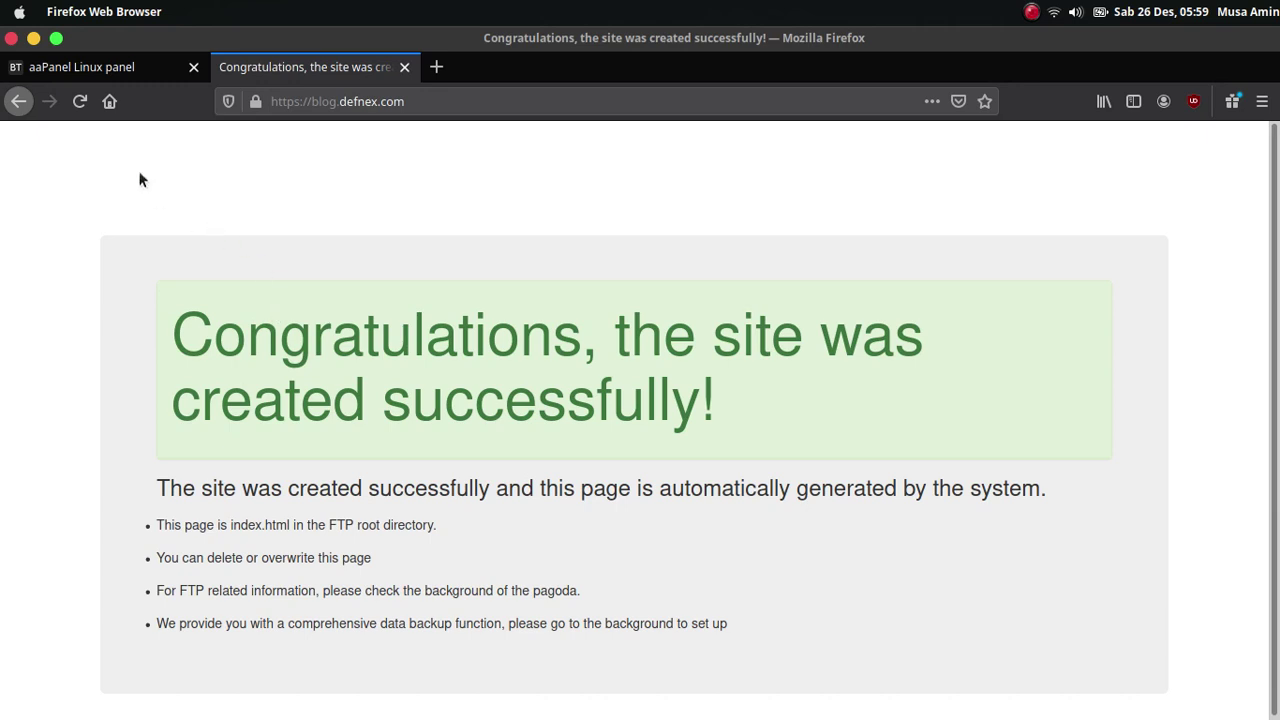
{"action": "left_click", "coordinate": [80, 110]}
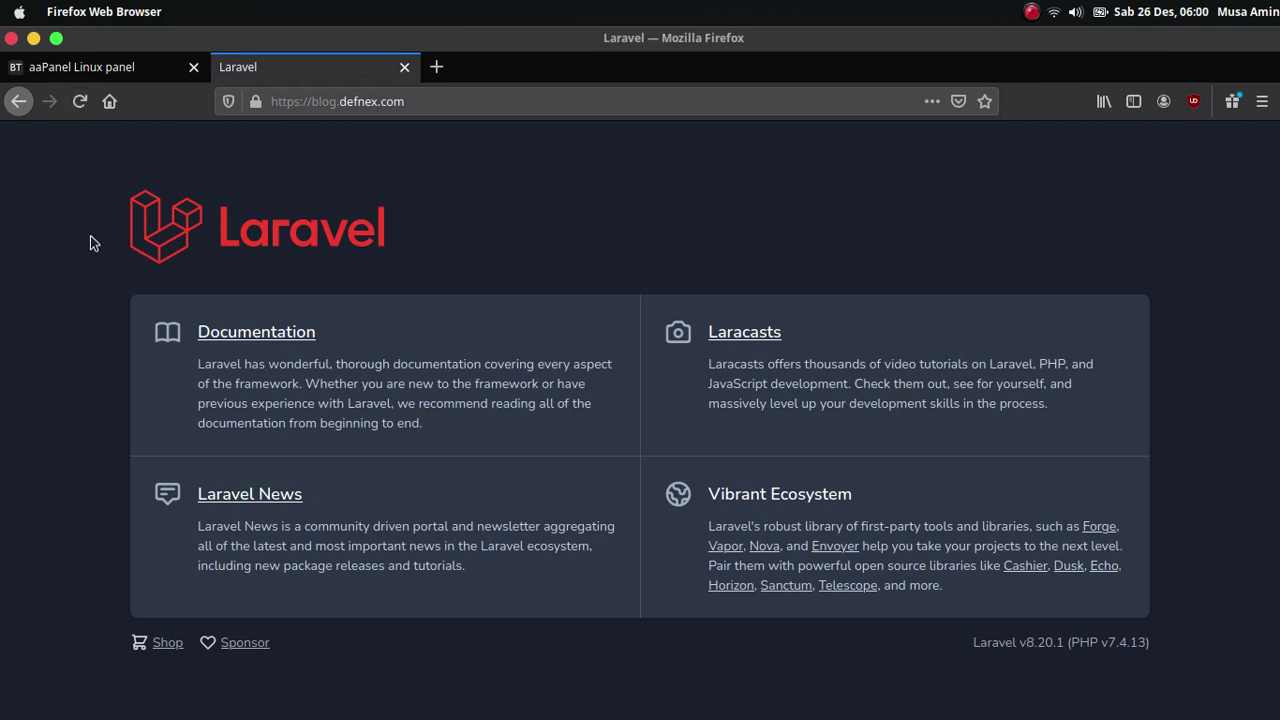
Return to aaPanel and review the fileinfo entry in the PHP 7.4 extension list.
{"action": "left_click", "coordinate": [128, 83]}
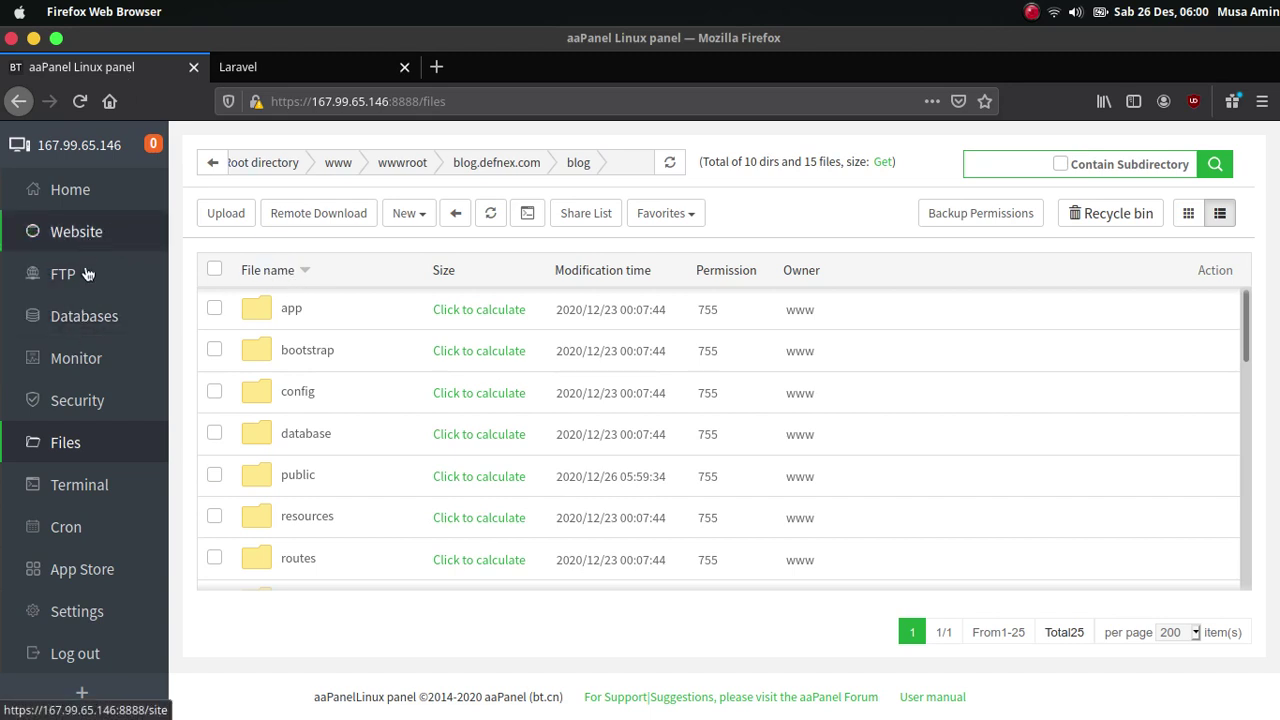
{"action": "left_click", "coordinate": [70, 191]}
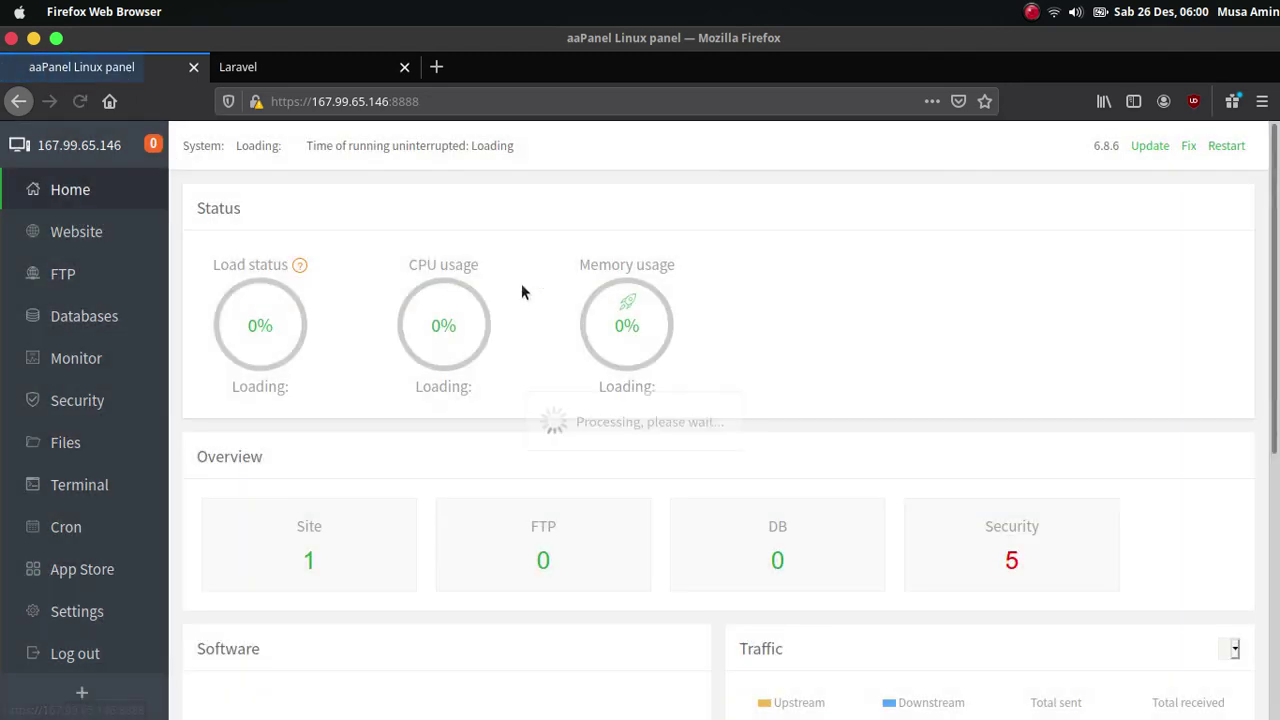
{"action": "scroll", "coordinate": [666, 286], "scroll_direction": "down", "scroll_amount": 5}
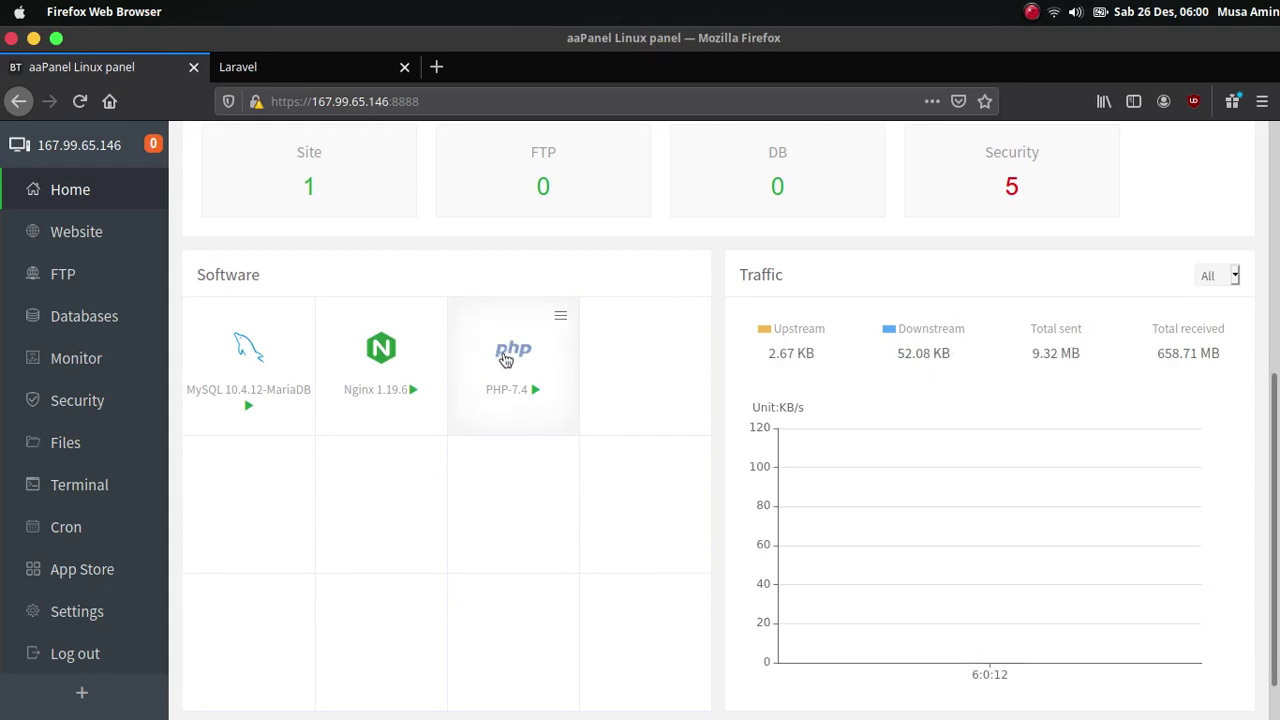
{"action": "left_click", "coordinate": [506, 360]}
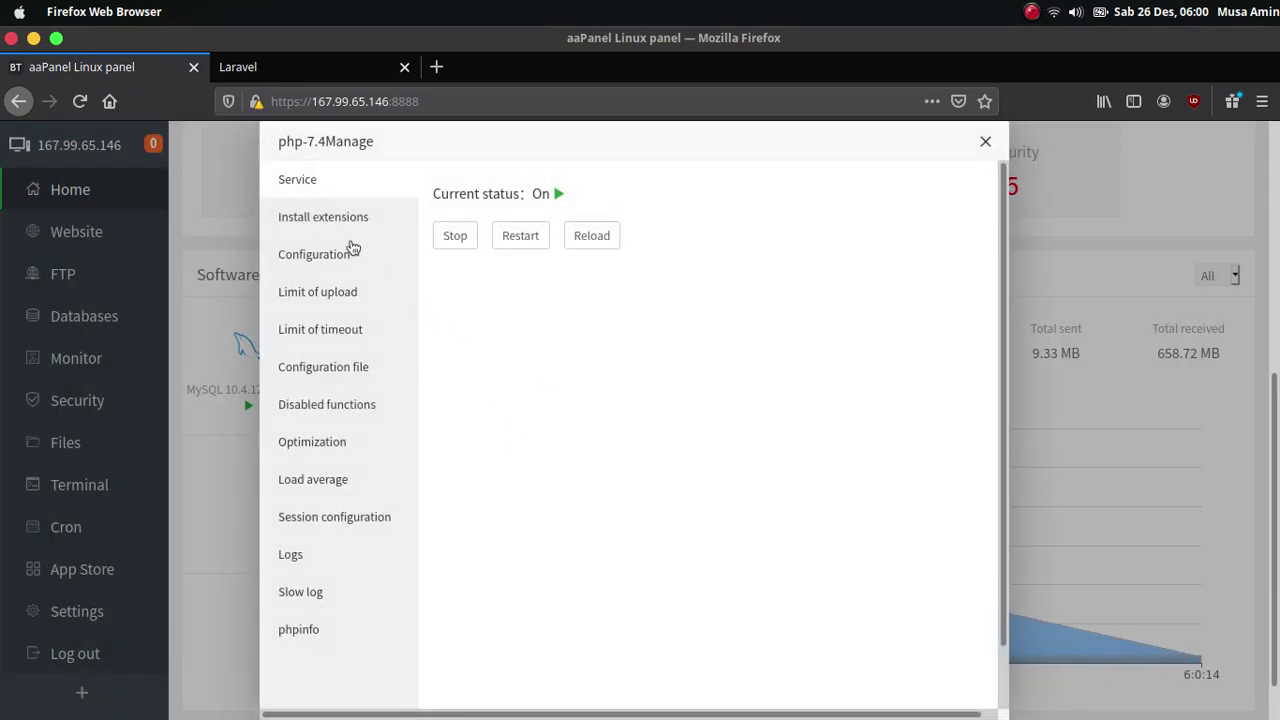
{"action": "left_click", "coordinate": [347, 231]}
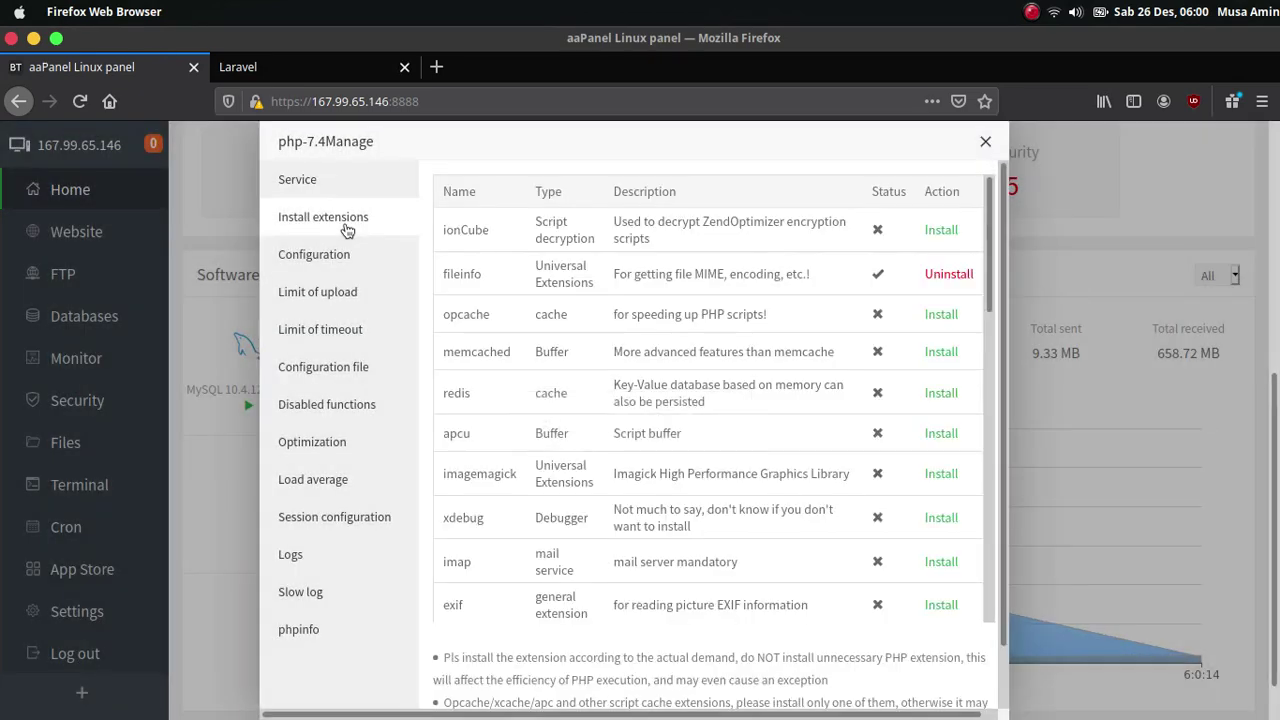
{"action": "double_click", "coordinate": [470, 277]}
{"action": "left_click", "coordinate": [505, 300]}
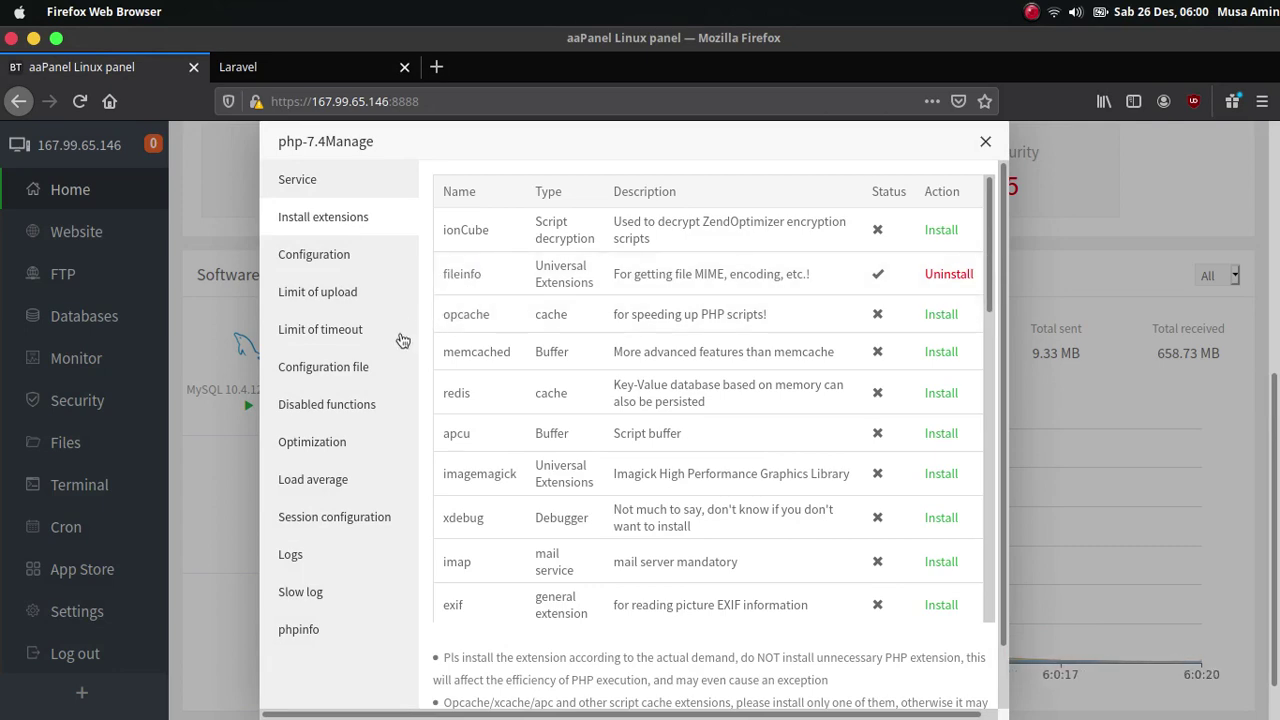
Enter putenv and proc_open in turn as PHP 7.4 functions to disable, without saving, and close the PHP settings.
{"action": "left_click", "coordinate": [352, 410]}
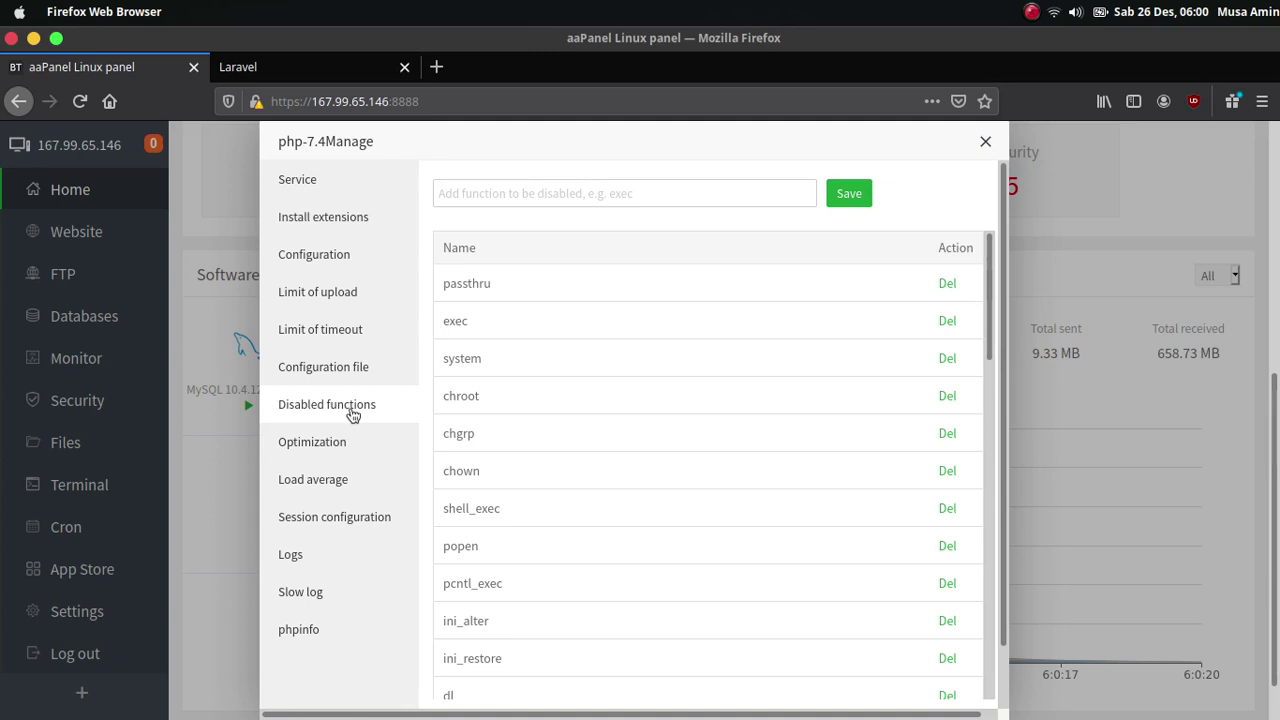
{"action": "left_click", "coordinate": [499, 192]}
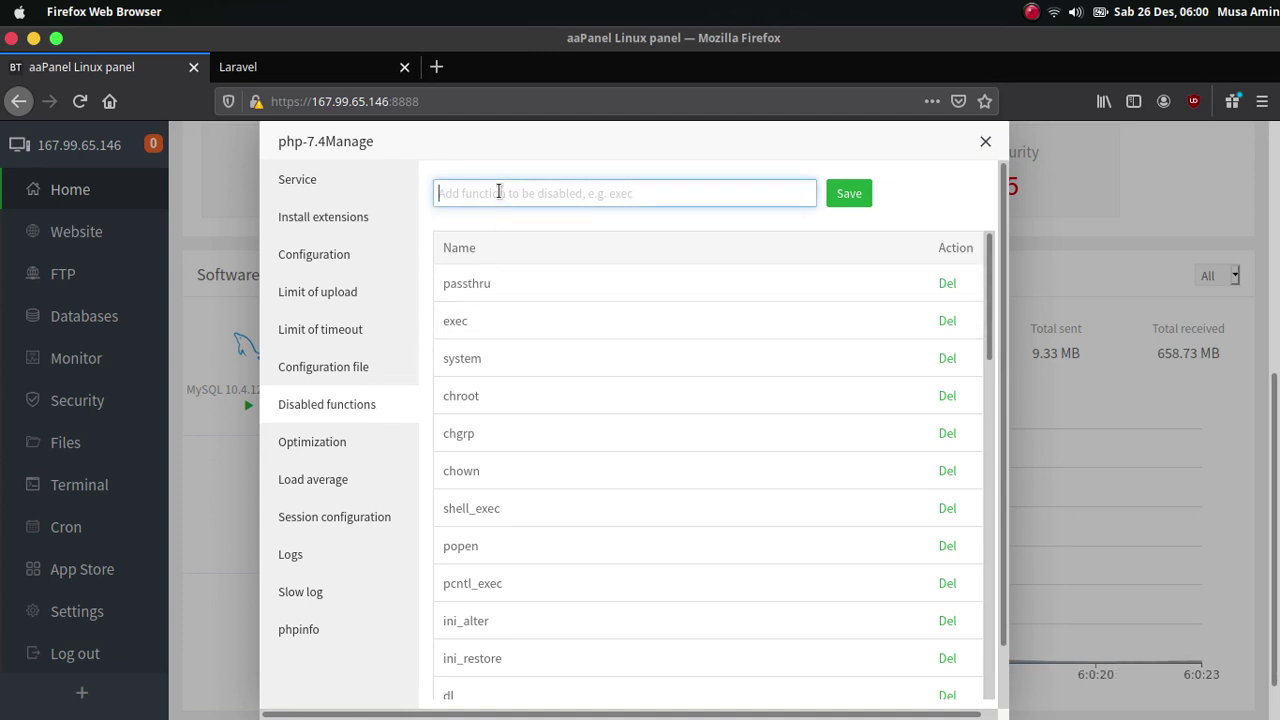
{"action": "type", "text": "putenv"}
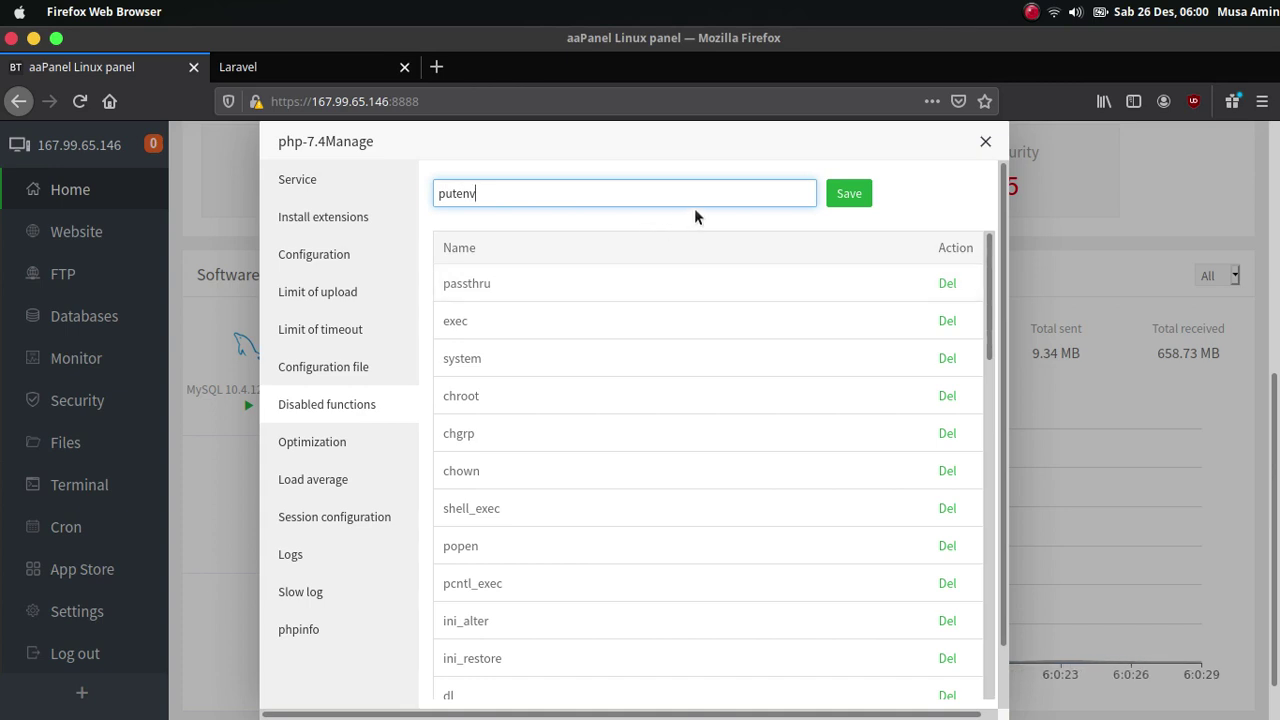
{"action": "key", "text": "ctrl+a"}
{"action": "type", "text": "proc"}
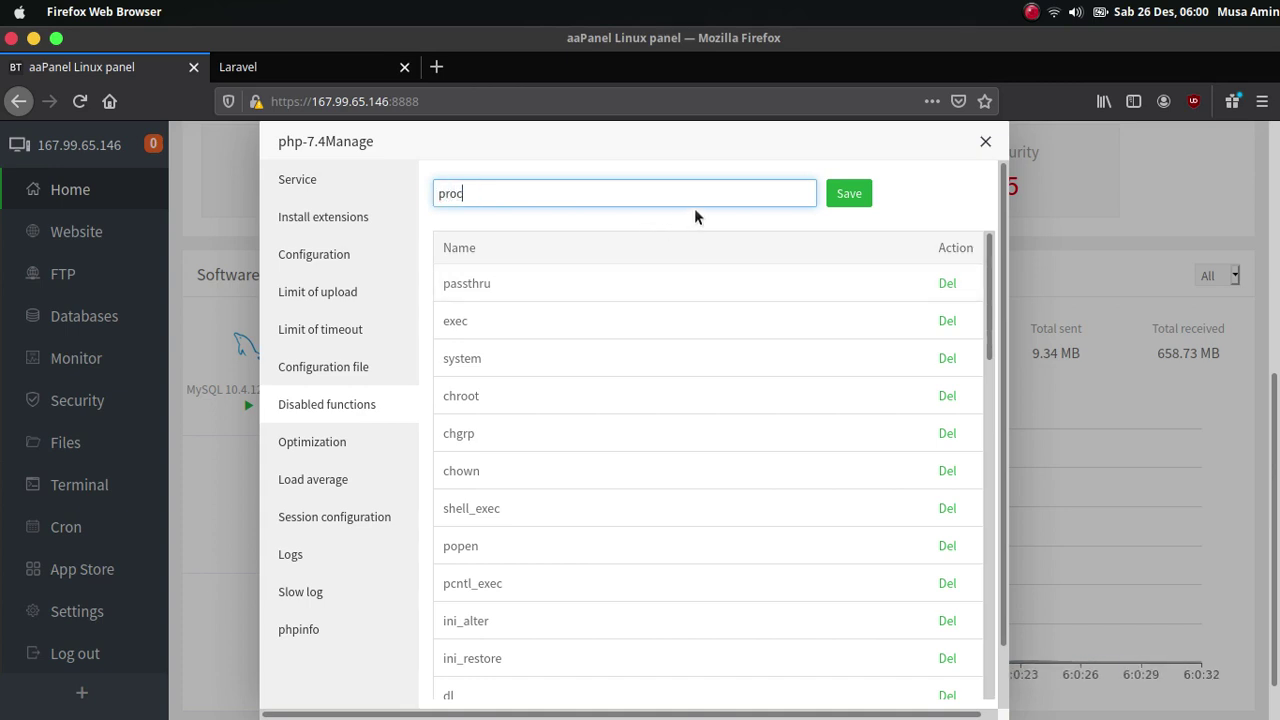
{"action": "type", "text": "_open"}
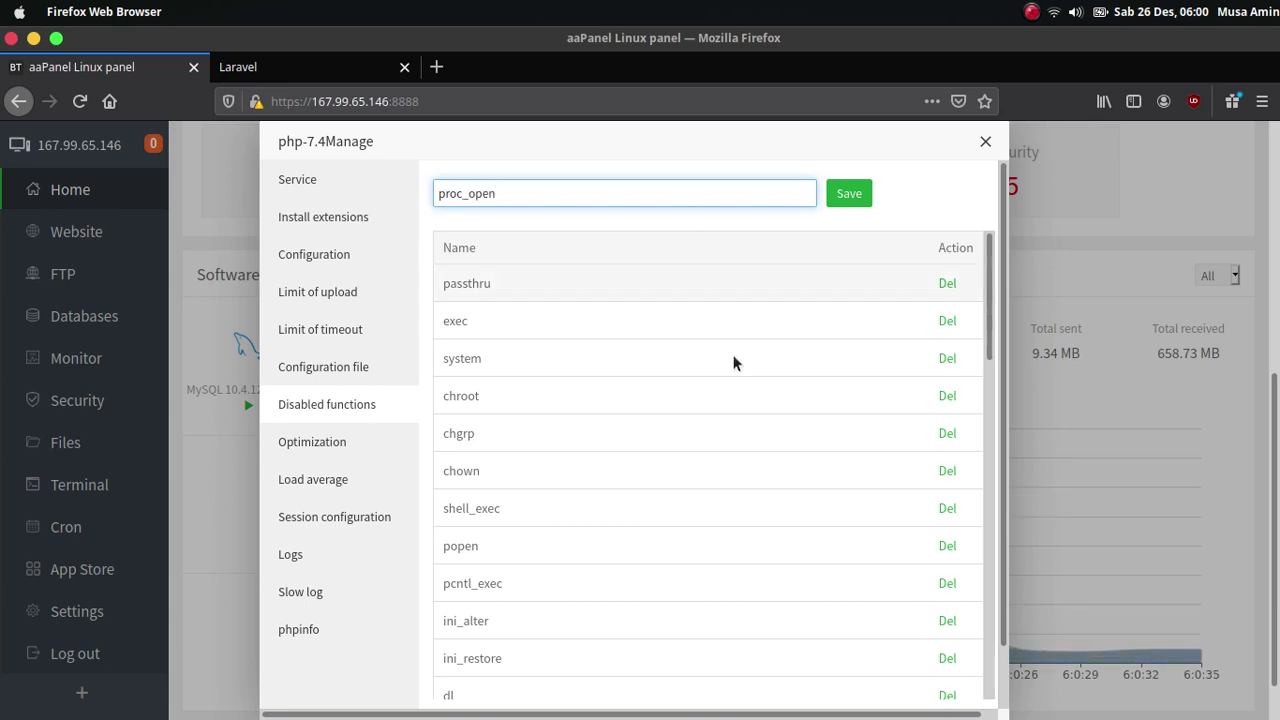
{"action": "scroll", "coordinate": [735, 365], "scroll_direction": "down", "scroll_amount": 3}
{"action": "scroll", "coordinate": [740, 368], "scroll_direction": "up", "scroll_amount": 3}
{"action": "key", "text": "ctrl+a"}
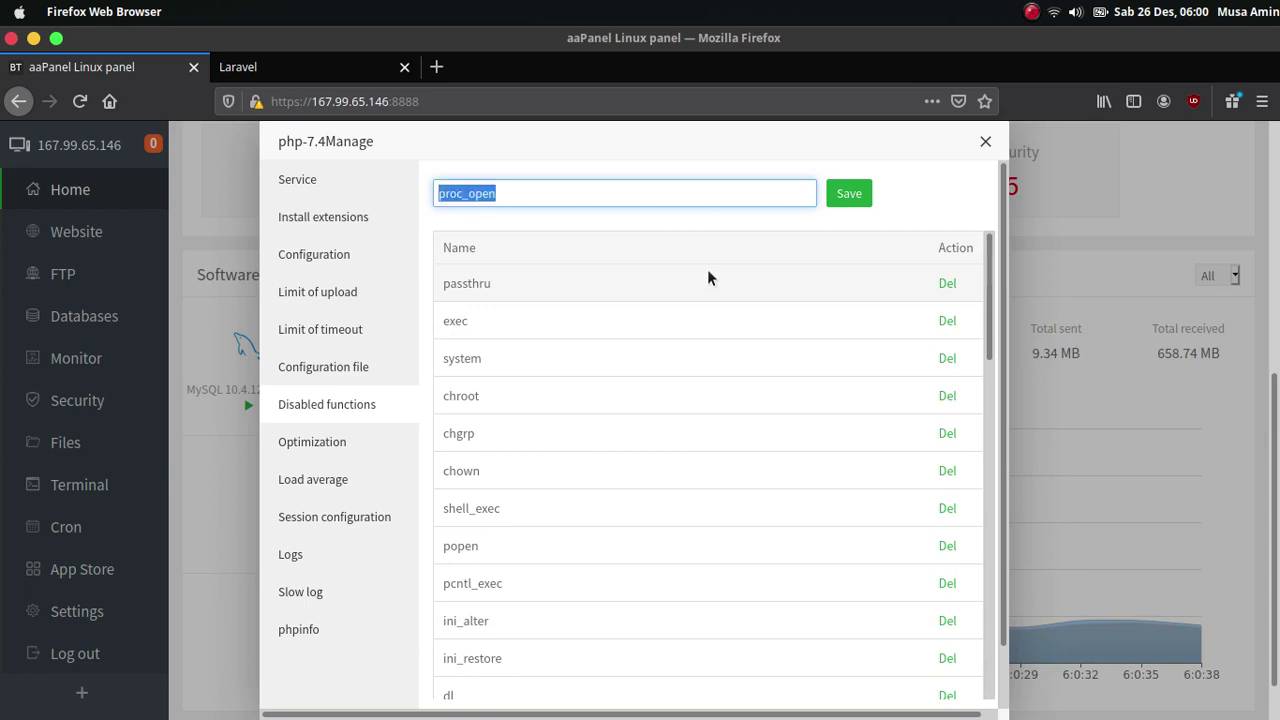
{"action": "key", "text": "BackSpace"}
{"action": "left_click", "coordinate": [984, 145]}
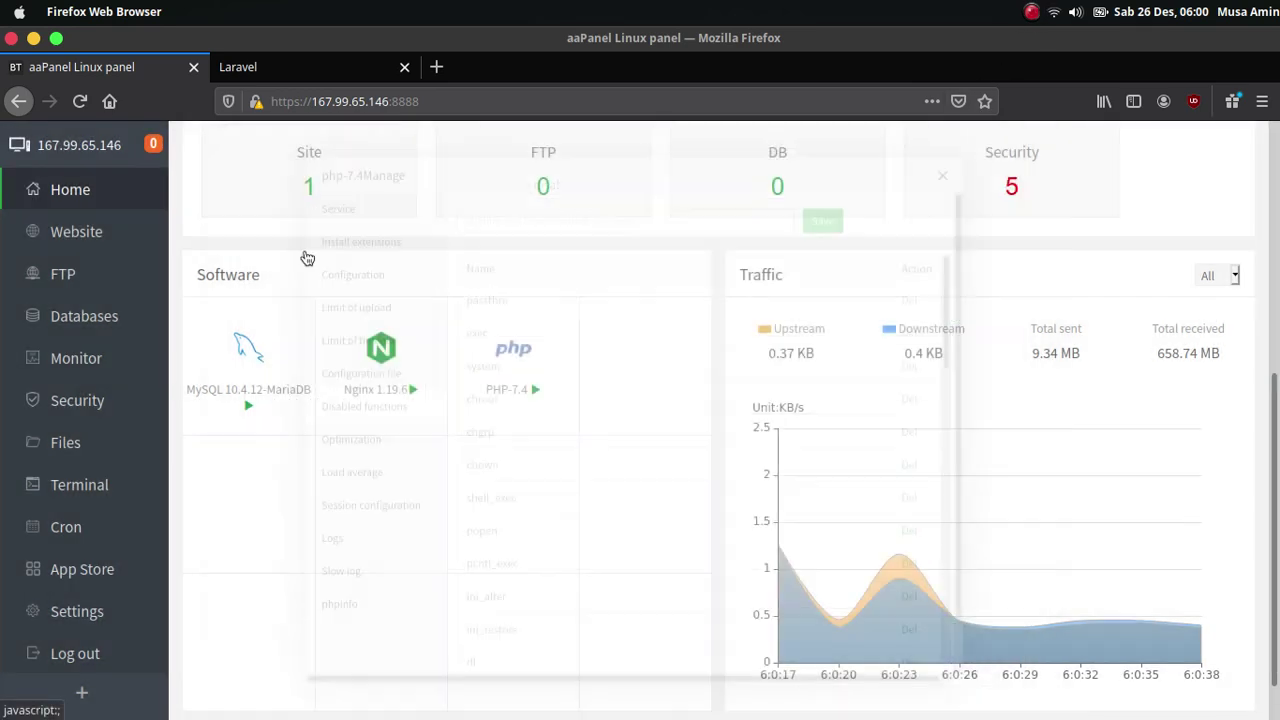
Review the site directory path in the blog.defnex.com site settings and view the site's live page.
{"action": "left_click", "coordinate": [85, 242]}
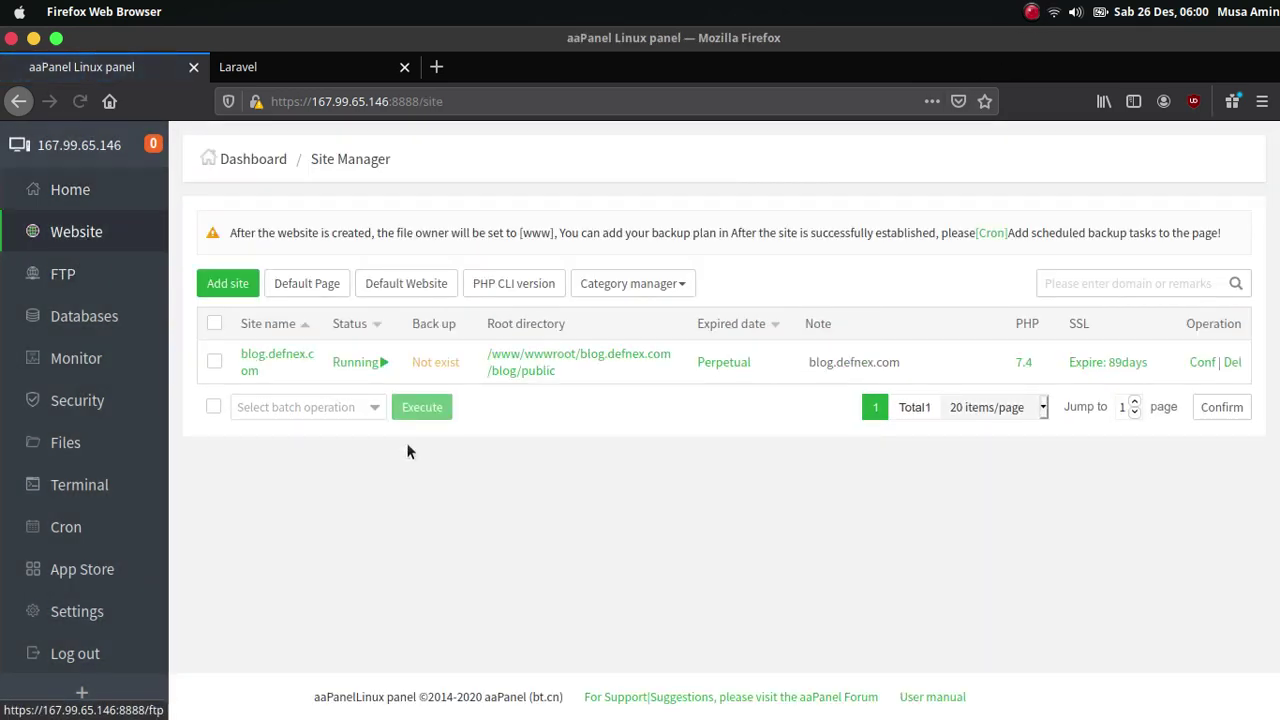
{"action": "left_click", "coordinate": [1201, 364]}
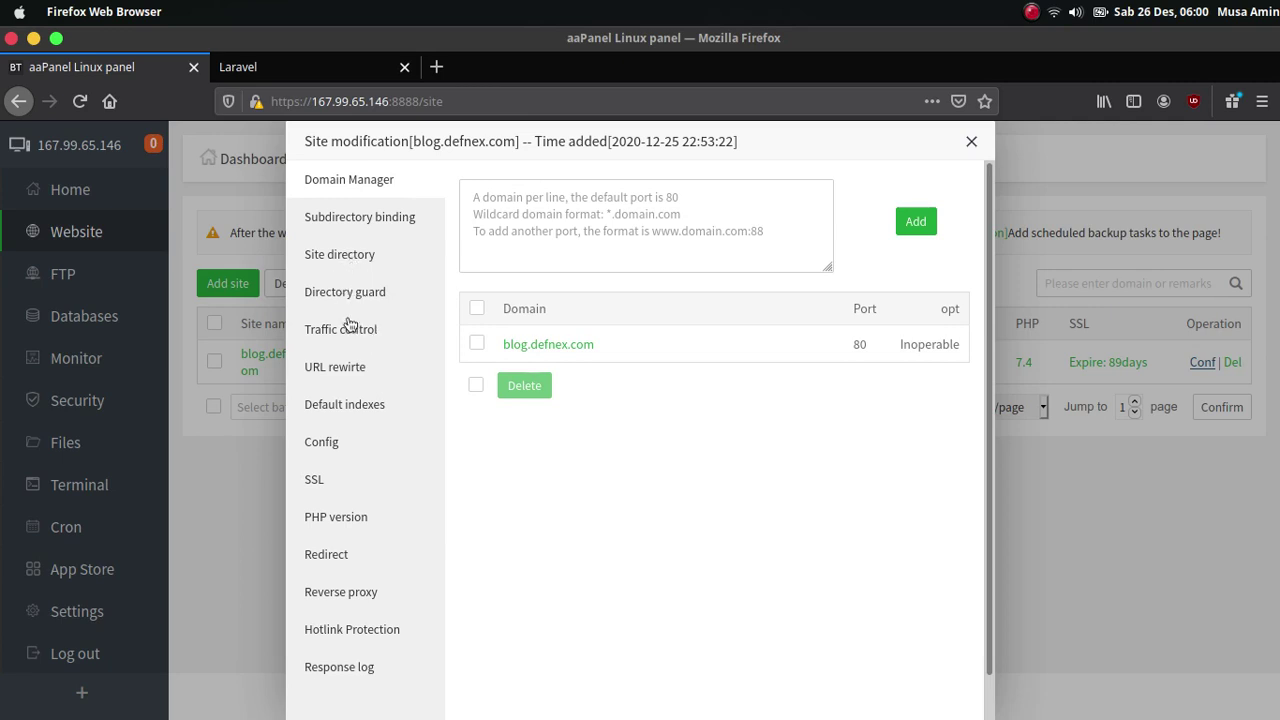
{"action": "left_click", "coordinate": [348, 260]}
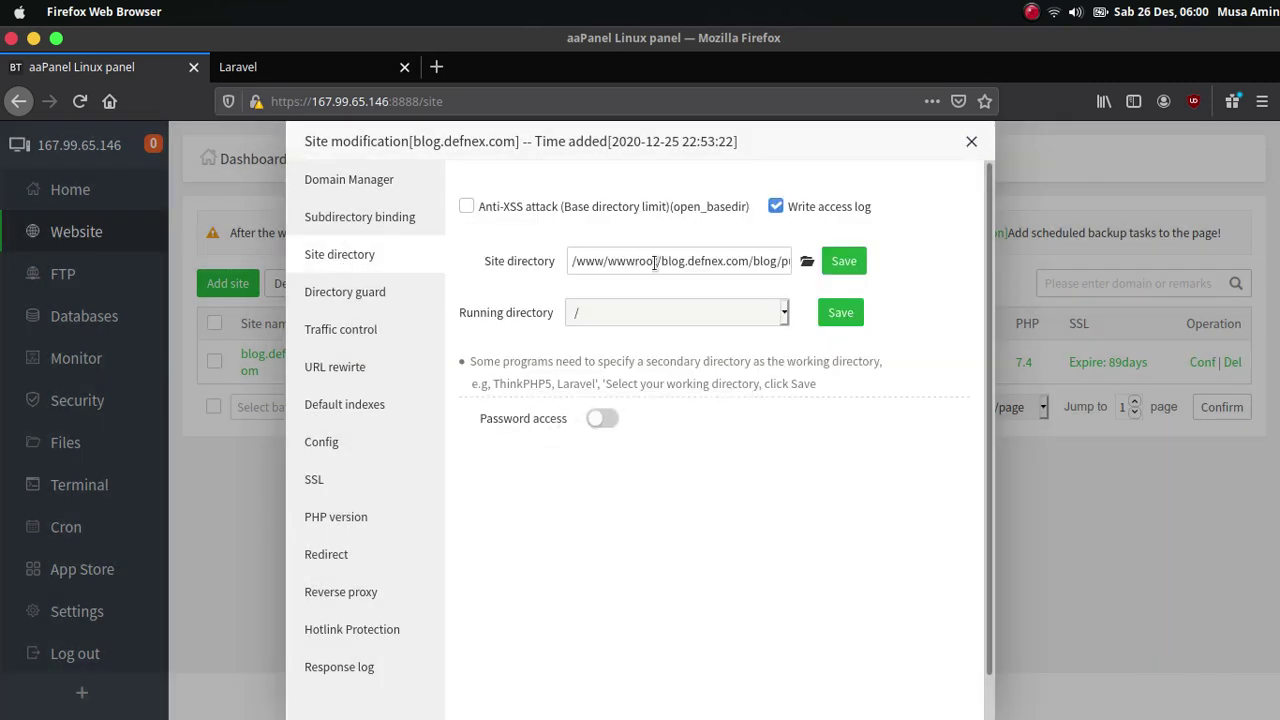
{"action": "left_click_drag", "start_coordinate": [705, 261], "coordinate": [885, 259]}
{"action": "left_click", "coordinate": [731, 262]}
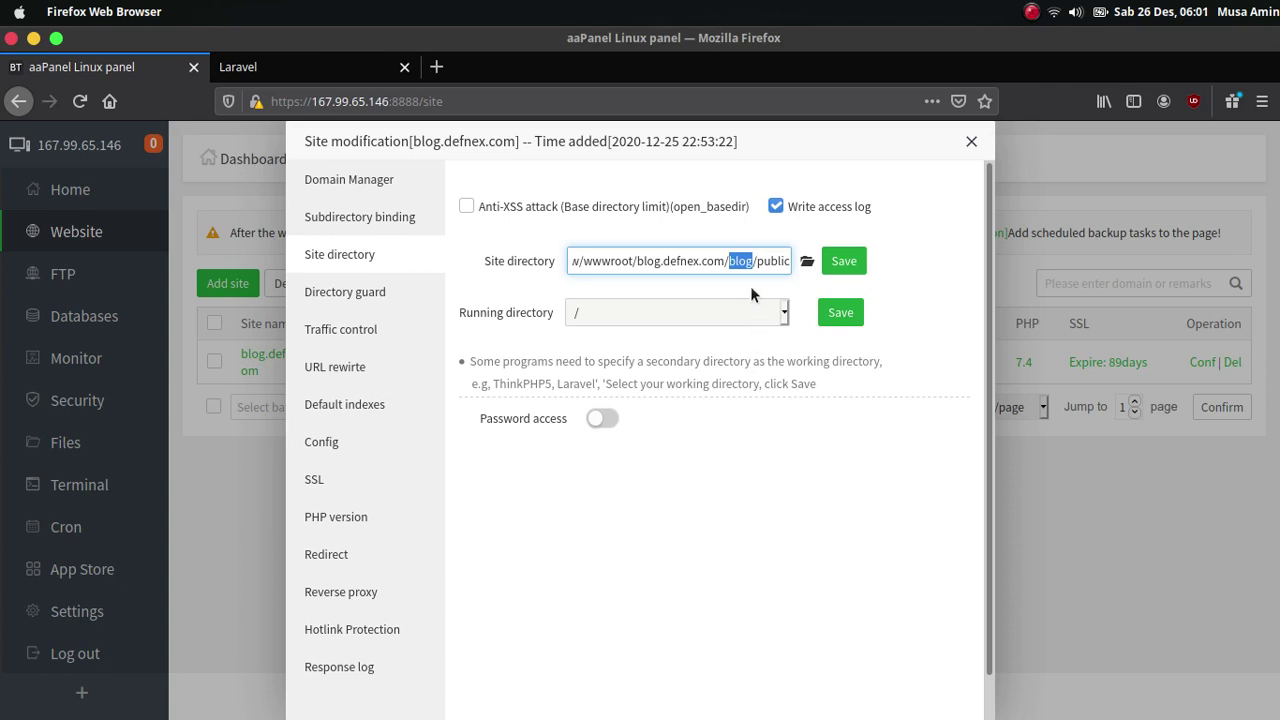
{"action": "left_click", "coordinate": [734, 617]}
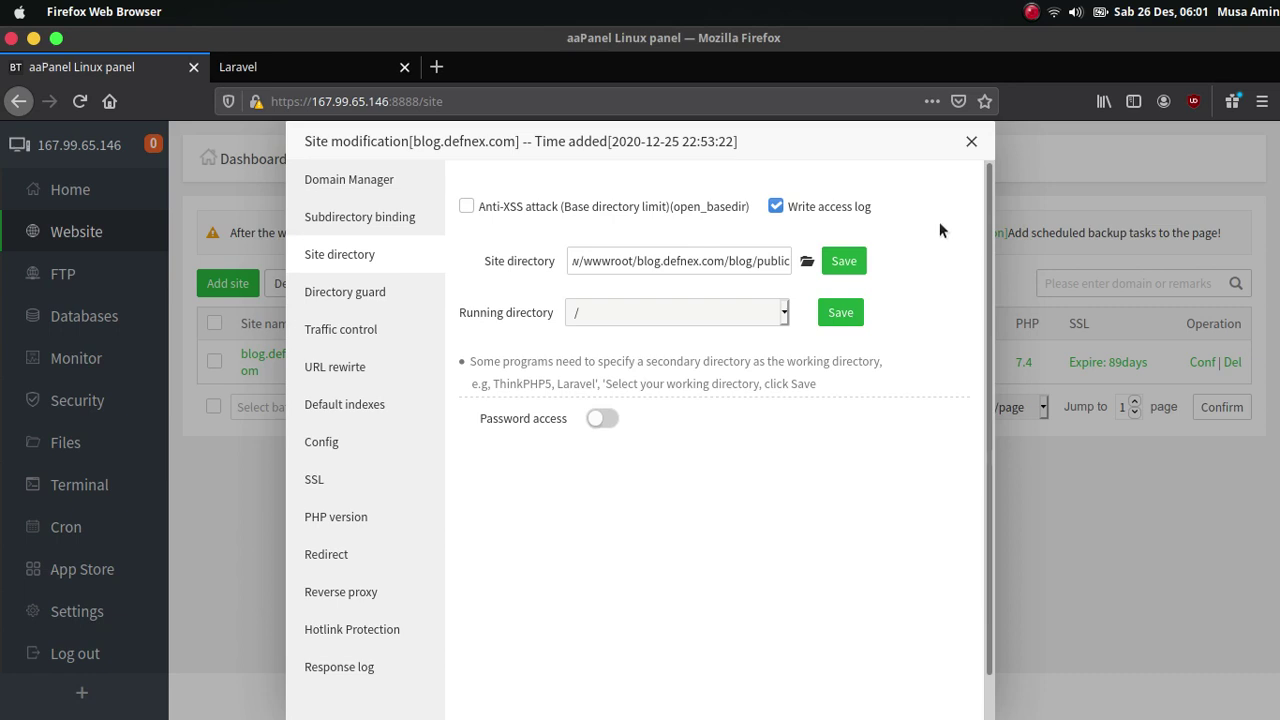
{"action": "left_click", "coordinate": [357, 78]}
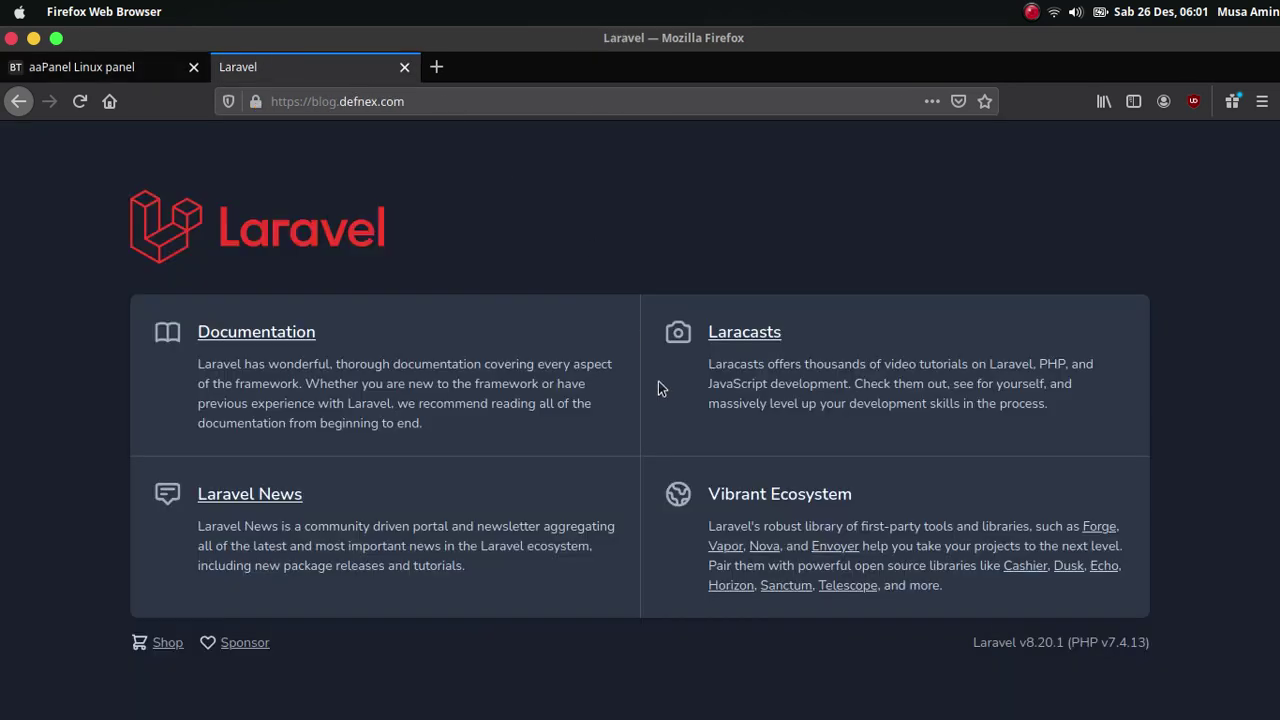
{"action": "left_click", "coordinate": [138, 72]}
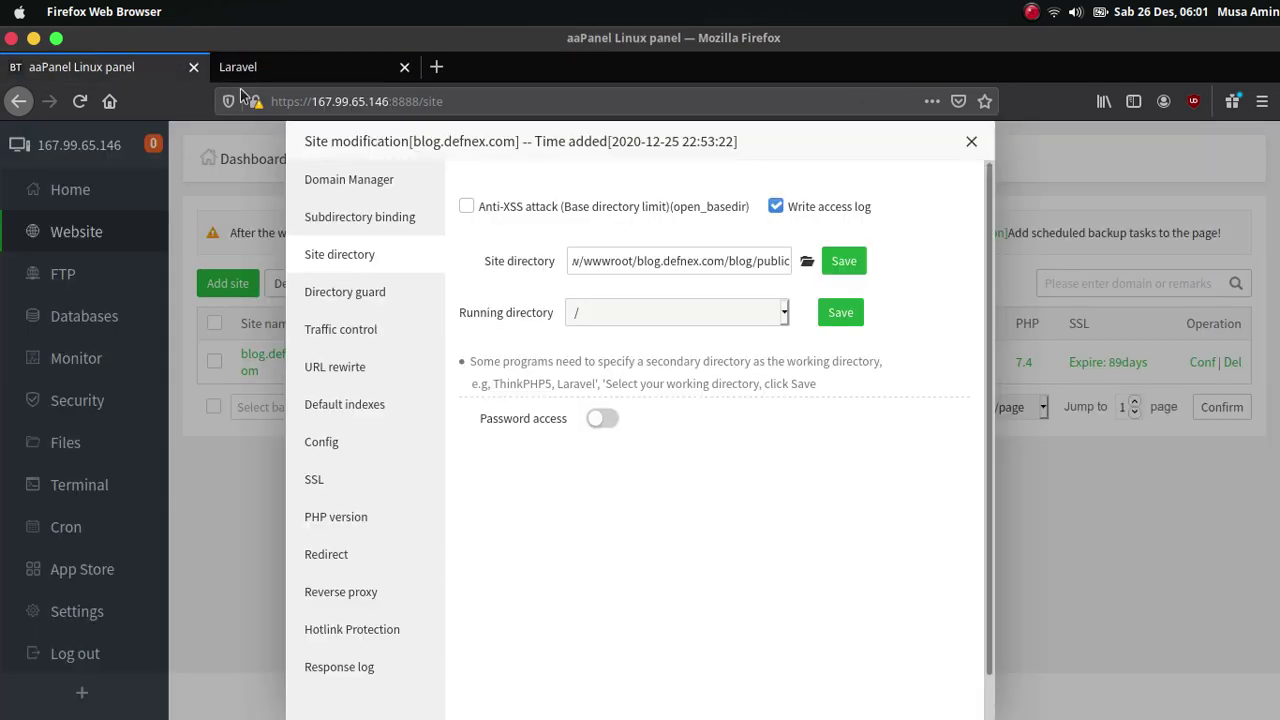
{"action": "left_click", "coordinate": [973, 144]}
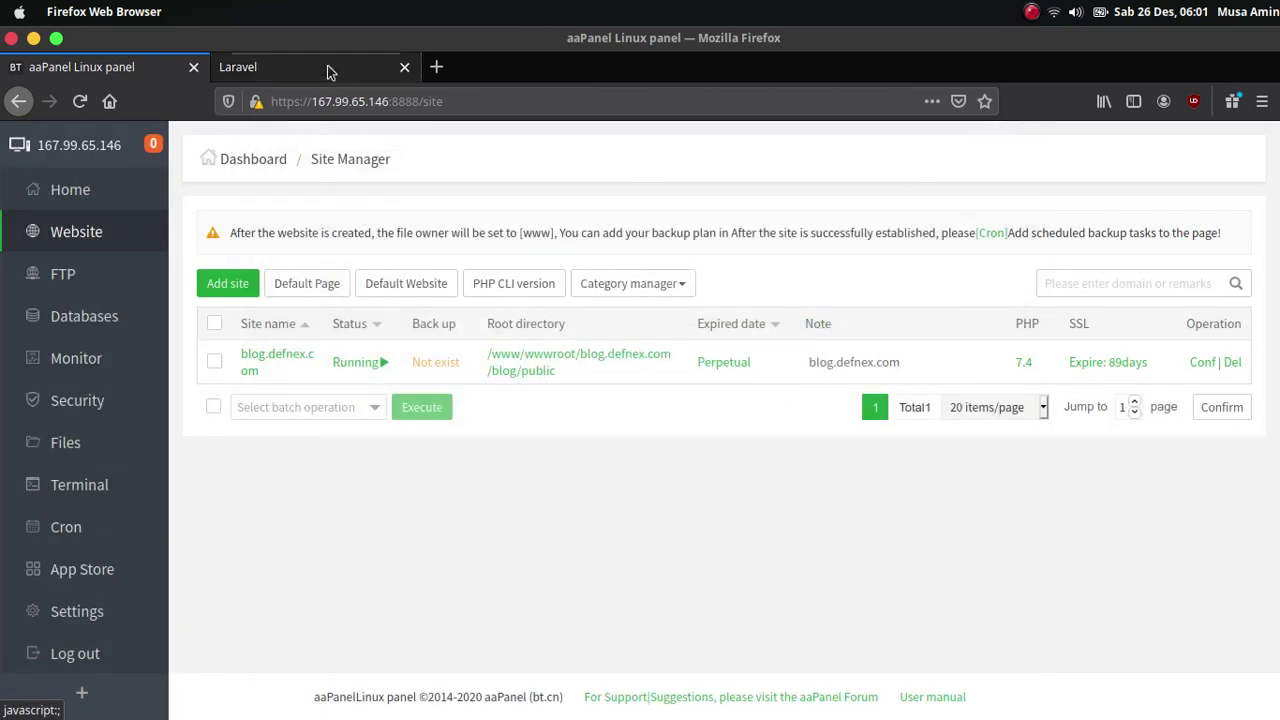
Open the URL rewrite rules of blog.defnex.com and look up the Nginx server configuration in the Laravel 8.x documentation.
{"action": "left_click", "coordinate": [1202, 362]}
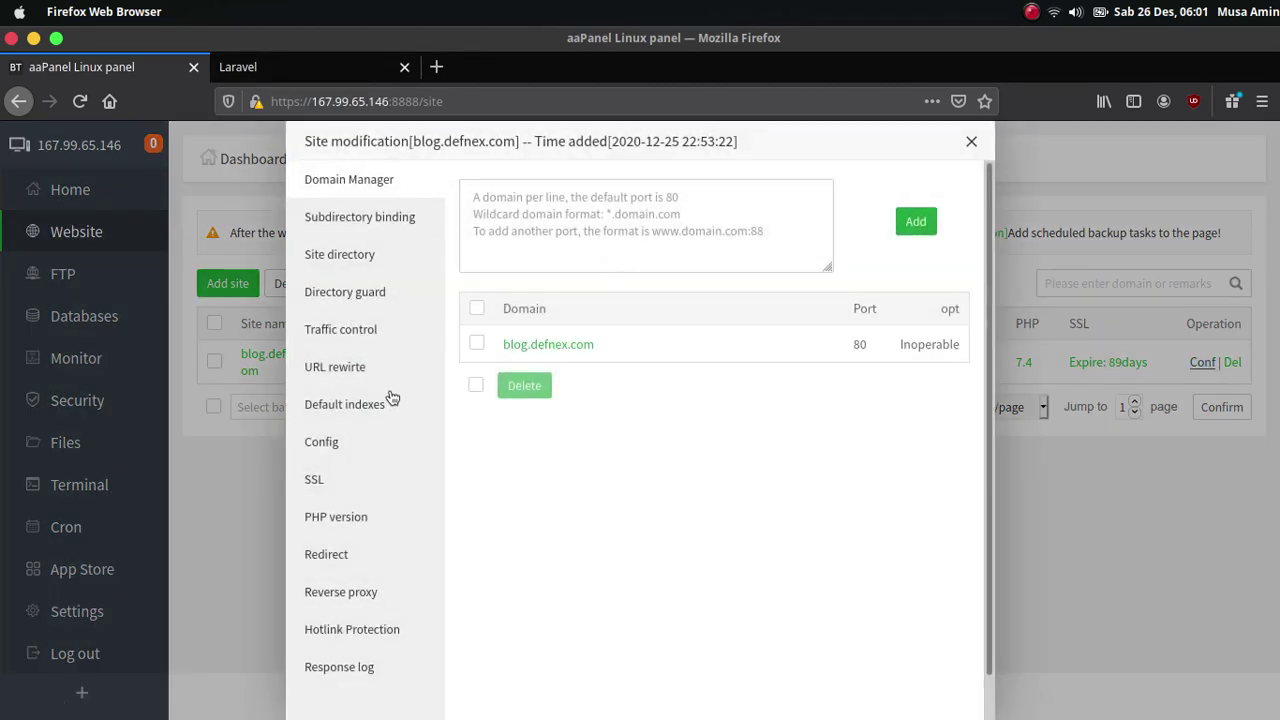
{"action": "left_click", "coordinate": [360, 374]}
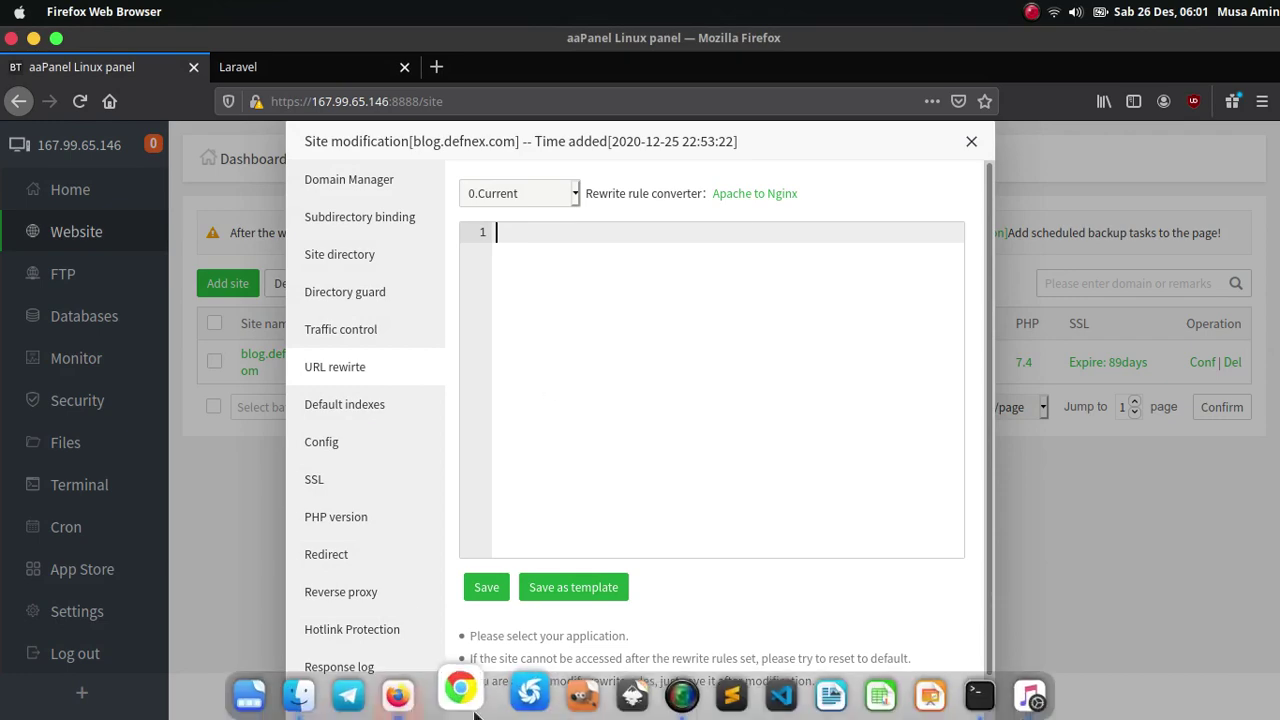
{"action": "left_click", "coordinate": [414, 692]}
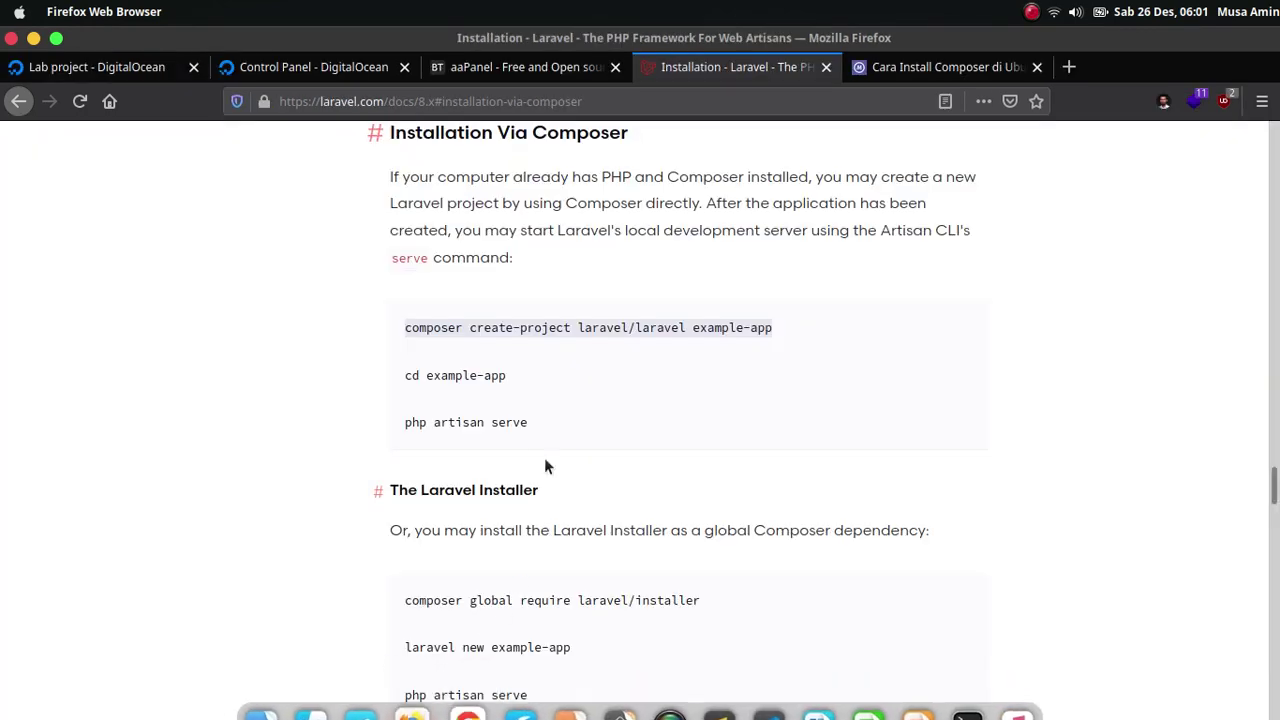
{"action": "key", "text": "F5"}
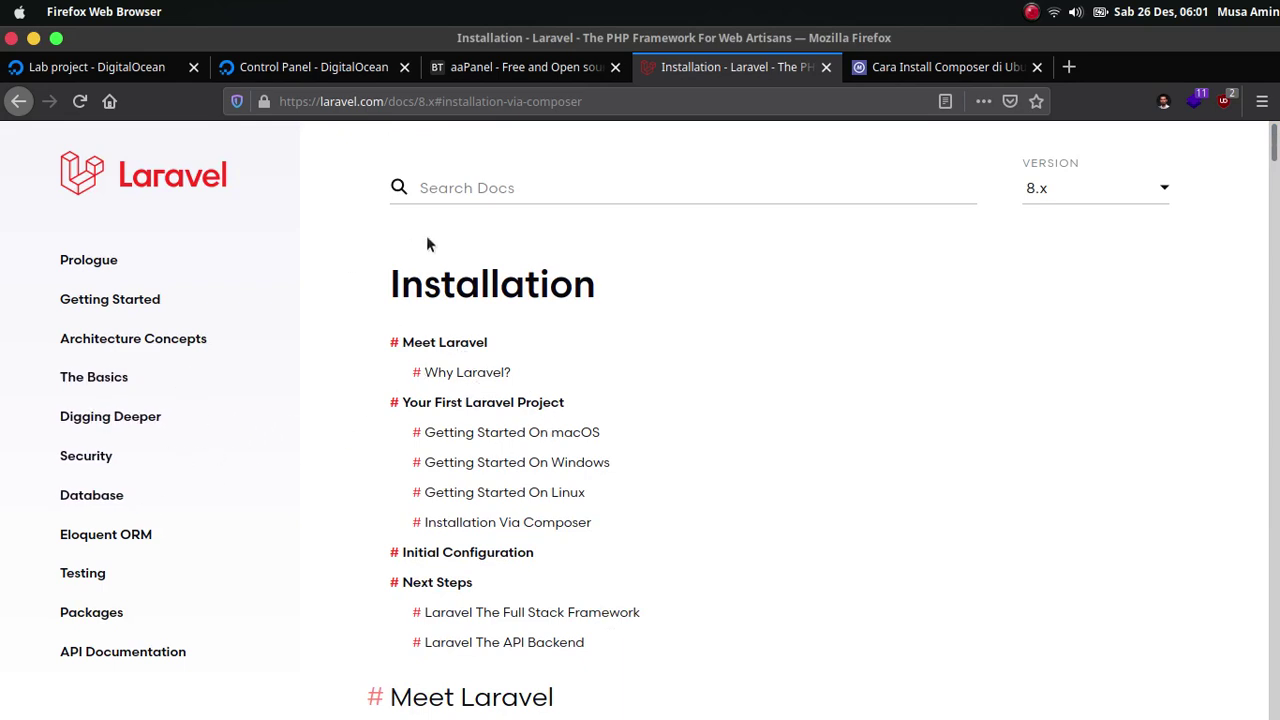
{"action": "left_click", "coordinate": [546, 185]}
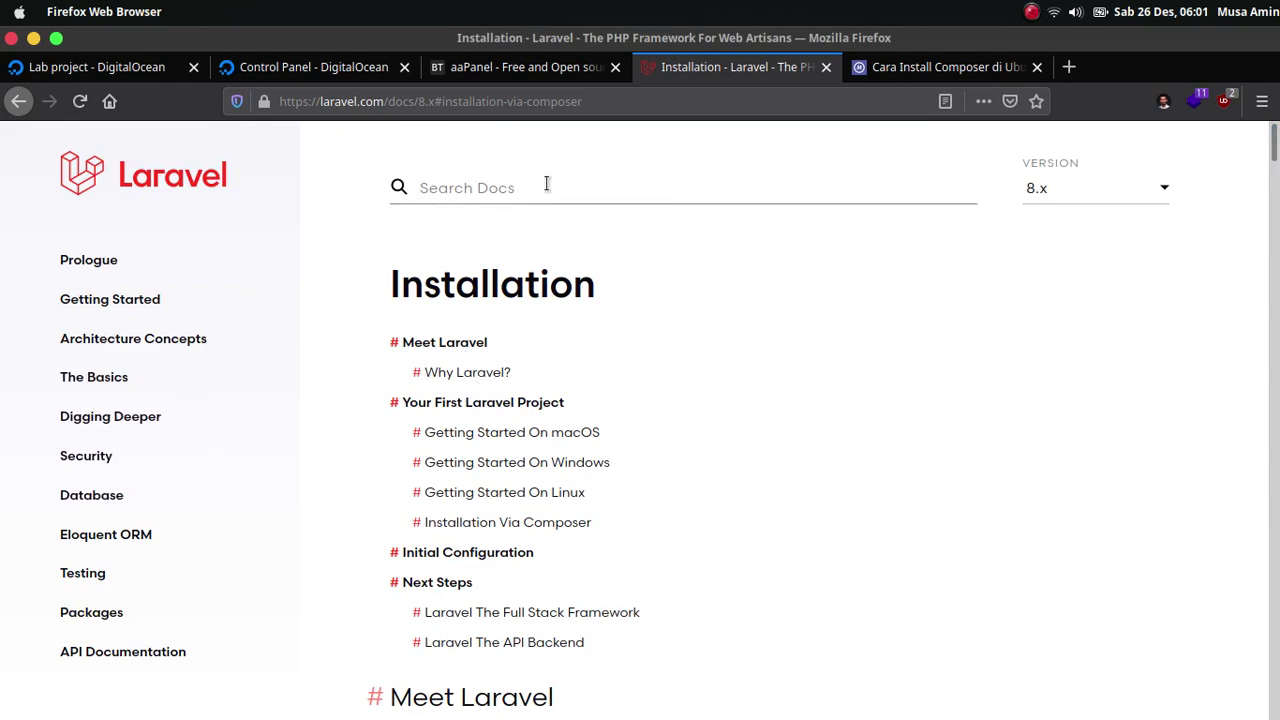
{"action": "type", "text": "nginx"}
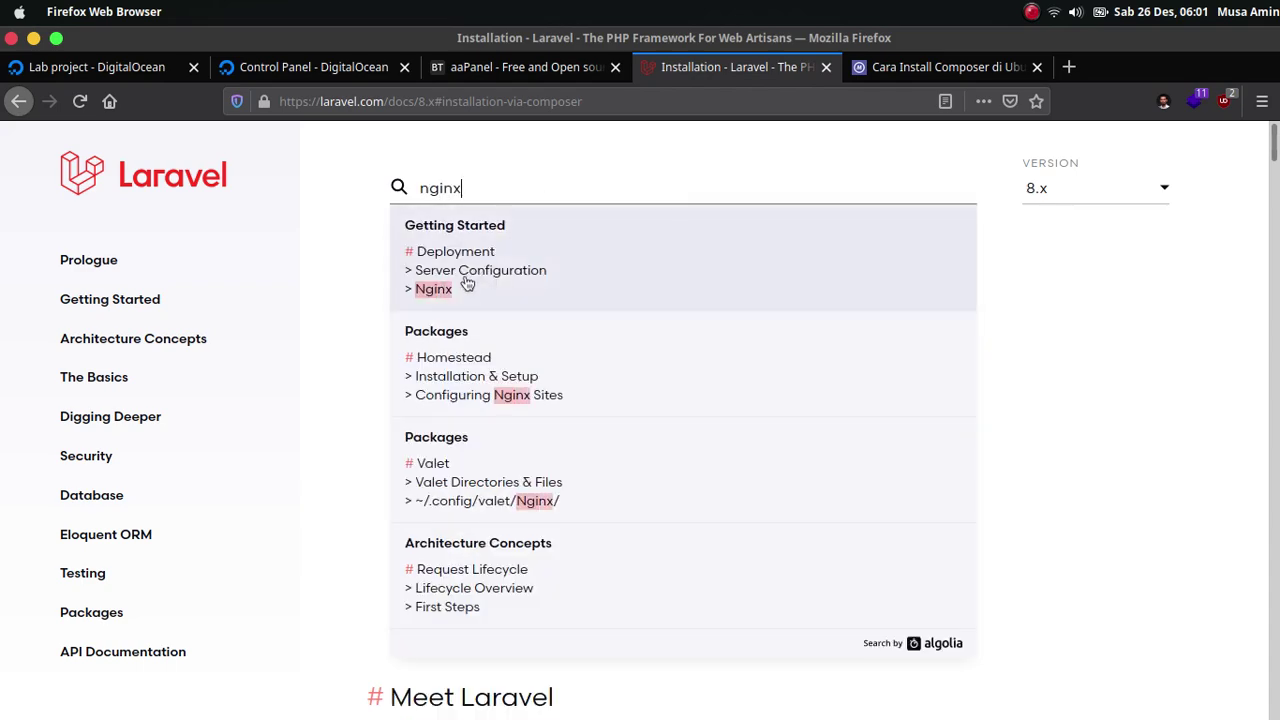
{"action": "left_click", "coordinate": [433, 289]}
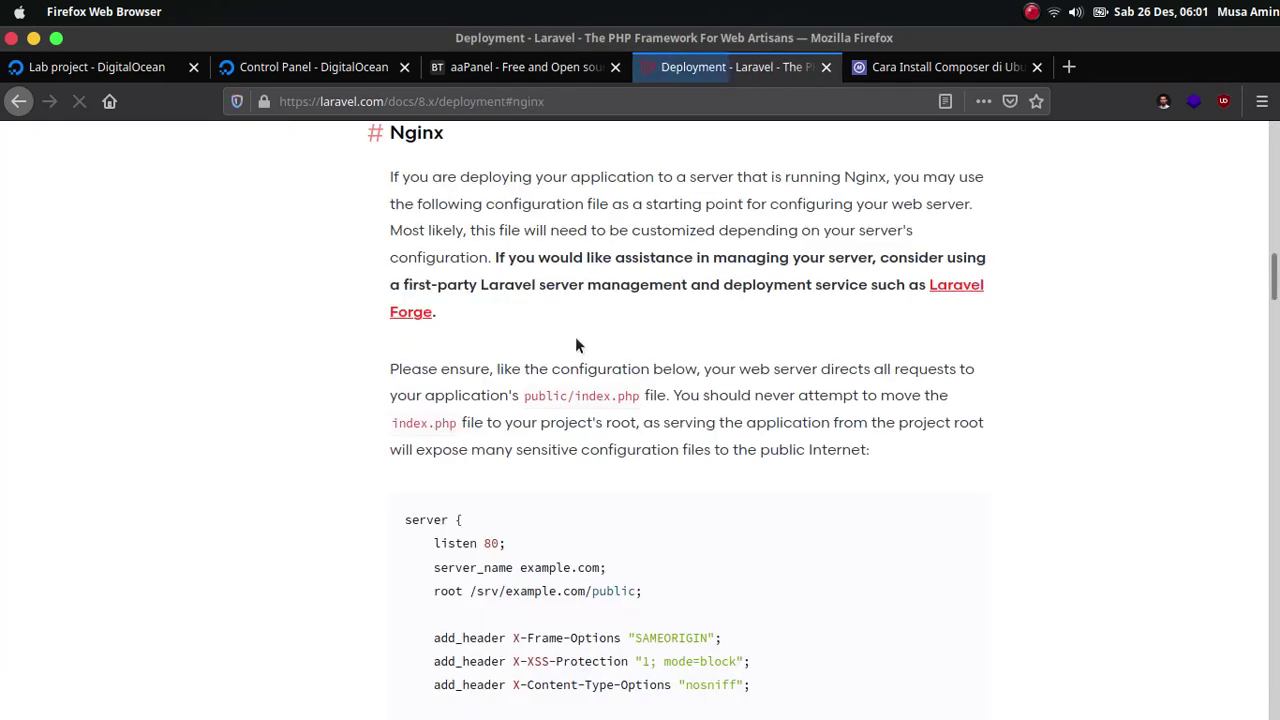
Copy the "location /" block with its try_files rule from the documentation's sample Nginx configuration.
{"action": "scroll", "coordinate": [655, 370], "scroll_direction": "down", "scroll_amount": 5}
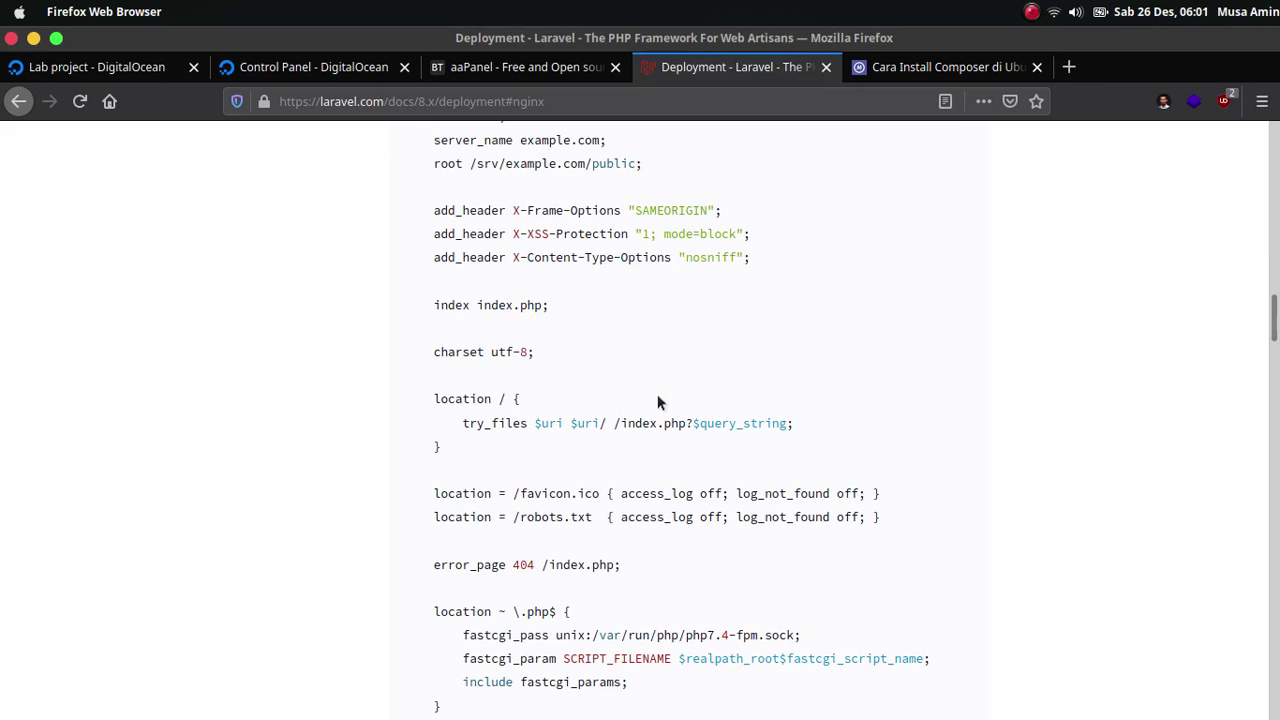
{"action": "left_click_drag", "start_coordinate": [460, 447], "coordinate": [427, 399]}
{"action": "right_click", "coordinate": [427, 399]}
{"action": "left_click", "coordinate": [445, 411]}
{"action": "mouse_move", "coordinate": [523, 708]}
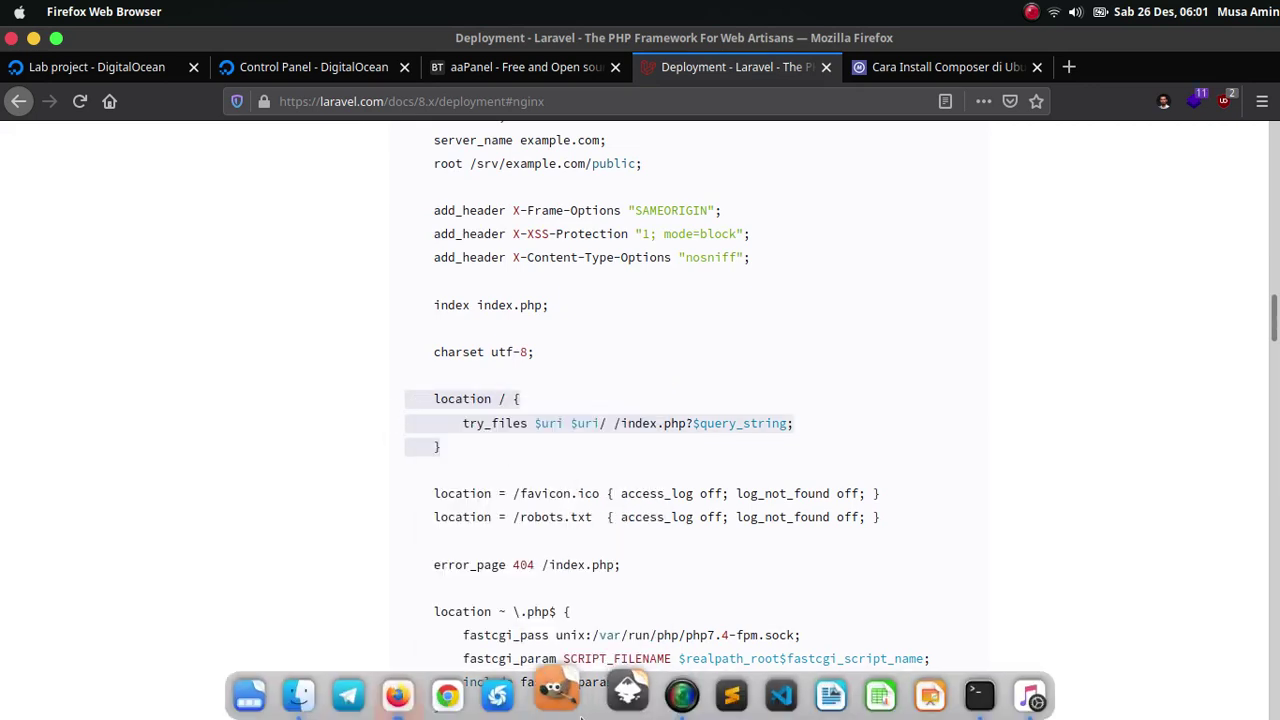
Paste the copied "location /" block into aaPanel's URL rewrite rules for the site, save them, and outdent the block's lines by one level.
{"action": "left_click", "coordinate": [400, 693]}
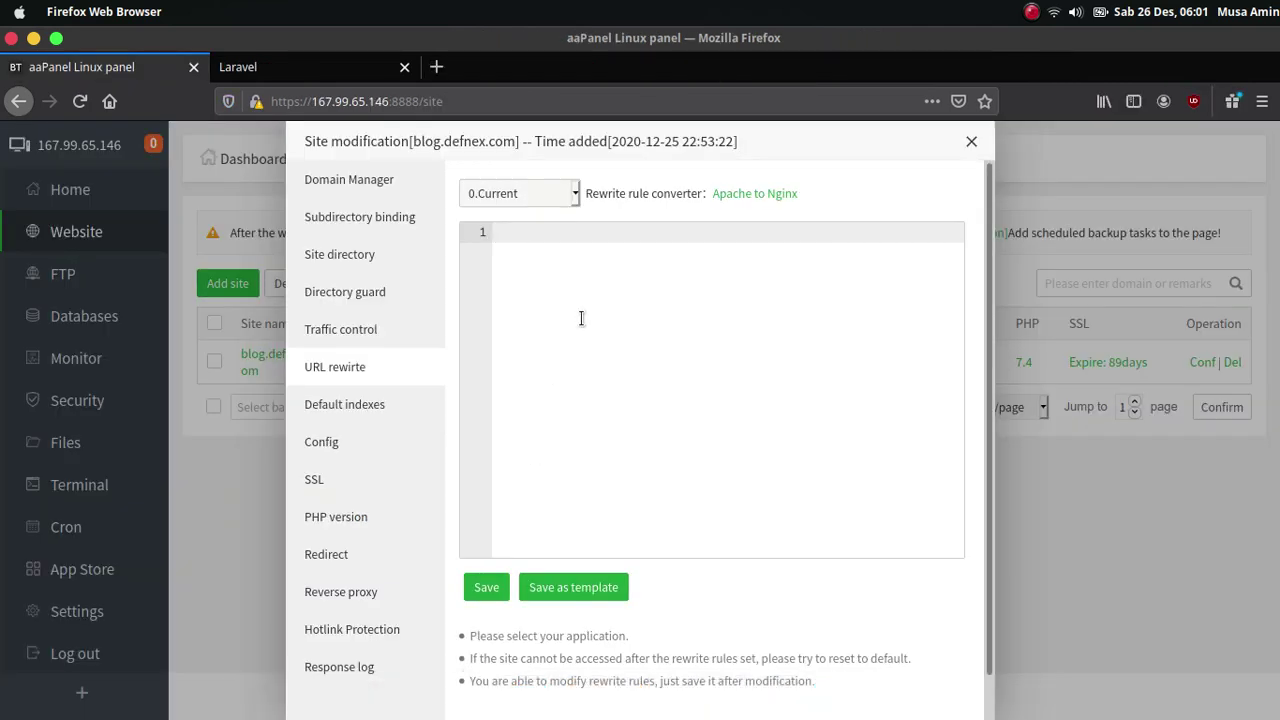
{"action": "right_click", "coordinate": [567, 291]}
{"action": "left_click", "coordinate": [590, 374]}
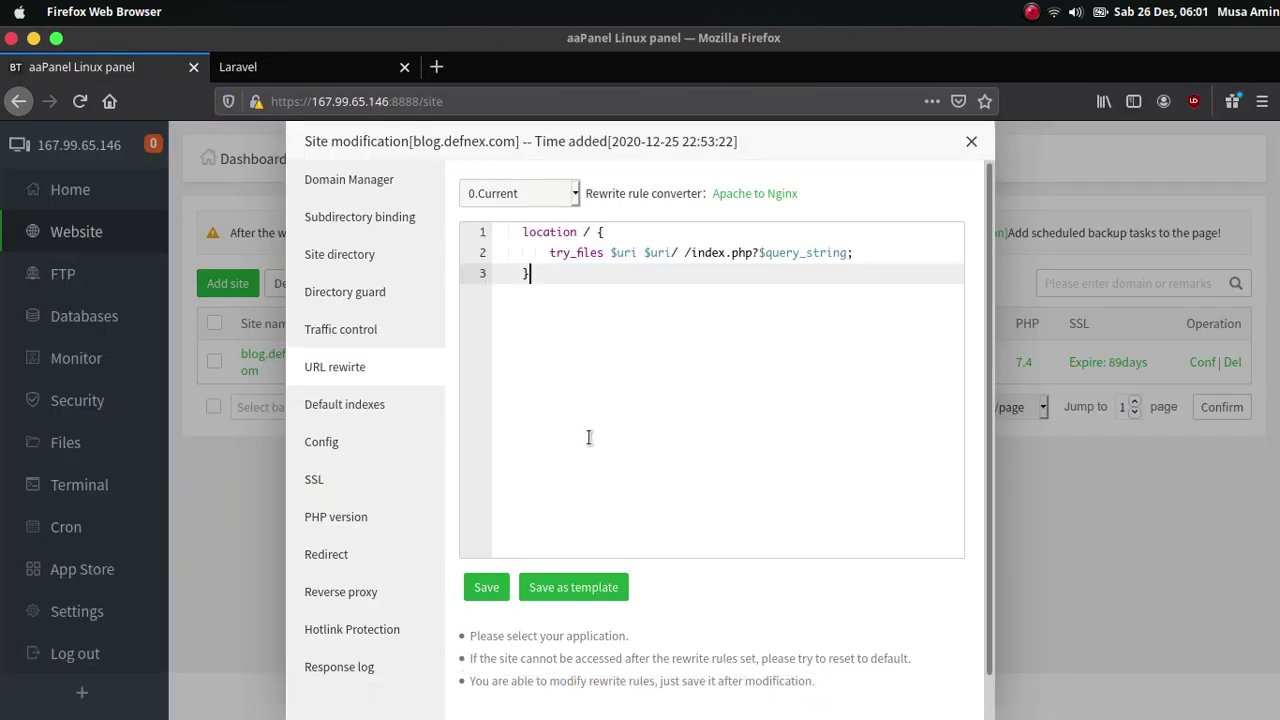
{"action": "left_click", "coordinate": [486, 587]}
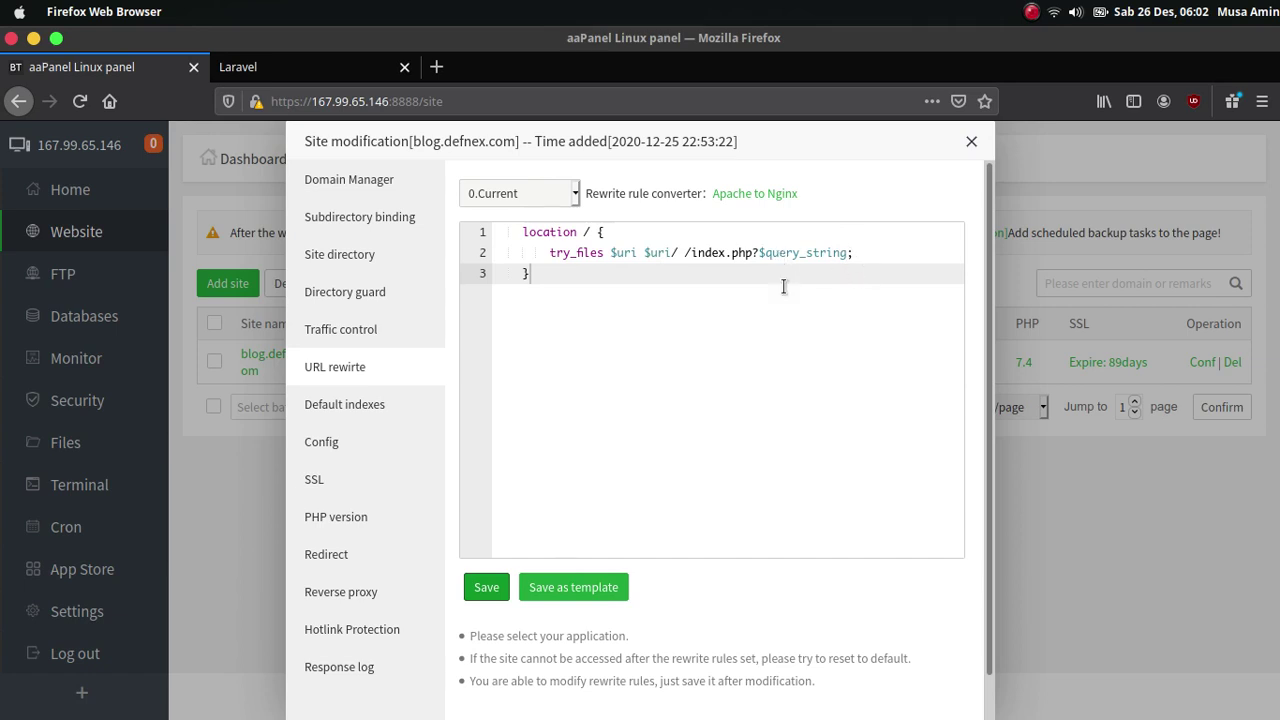
{"action": "left_click_drag", "start_coordinate": [529, 273], "coordinate": [450, 233]}
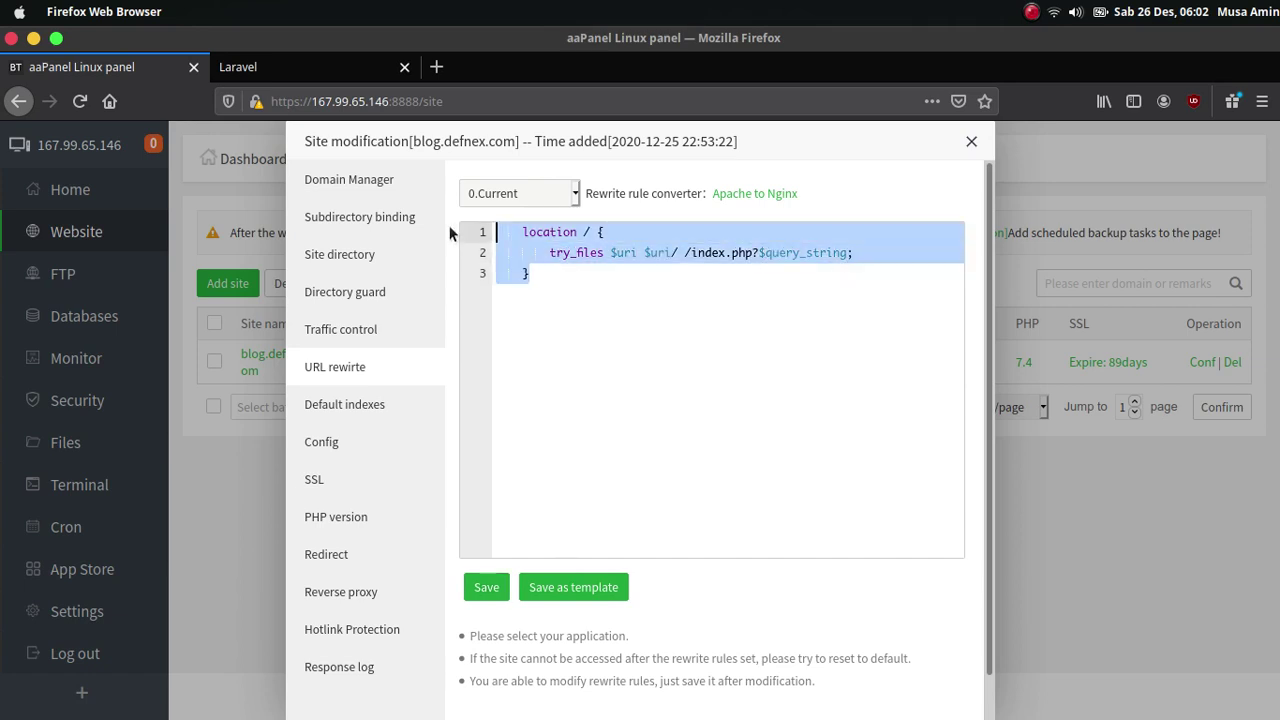
{"action": "key", "text": "shift+Tab"}
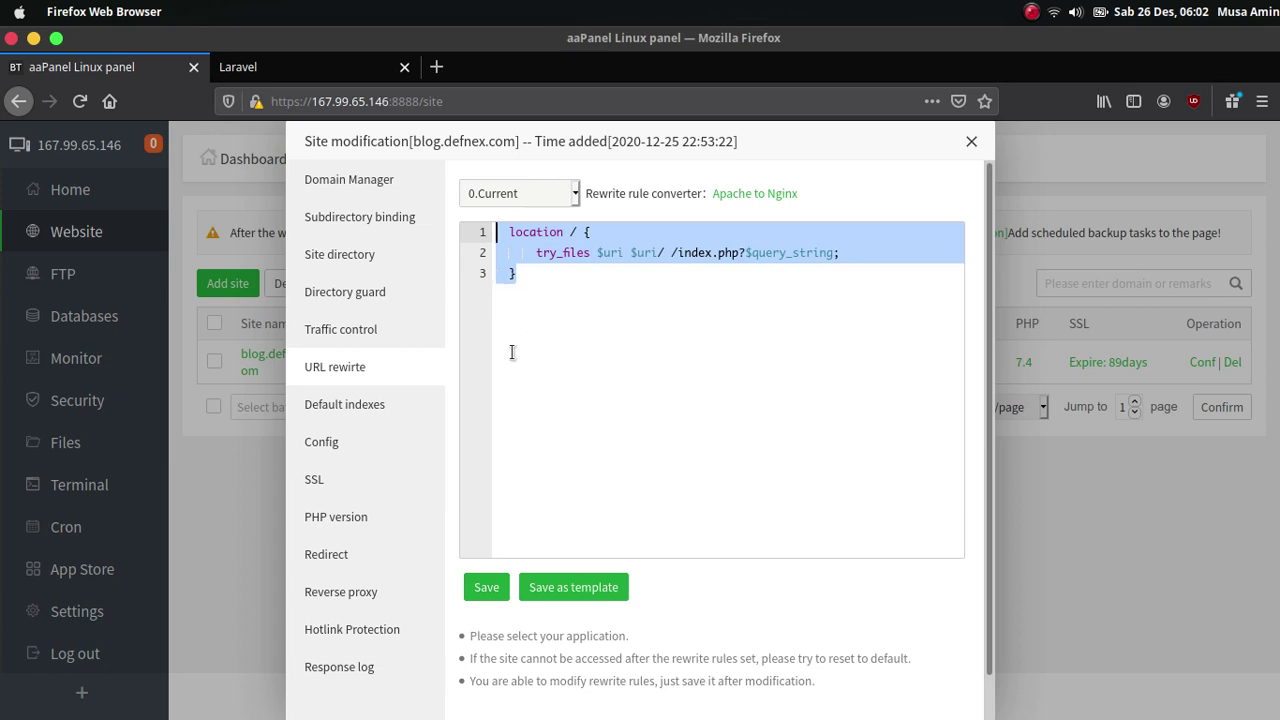
Review the configuration file and domain list in the blog.defnex.com site settings and reload the live site page.
{"action": "left_click", "coordinate": [333, 444]}
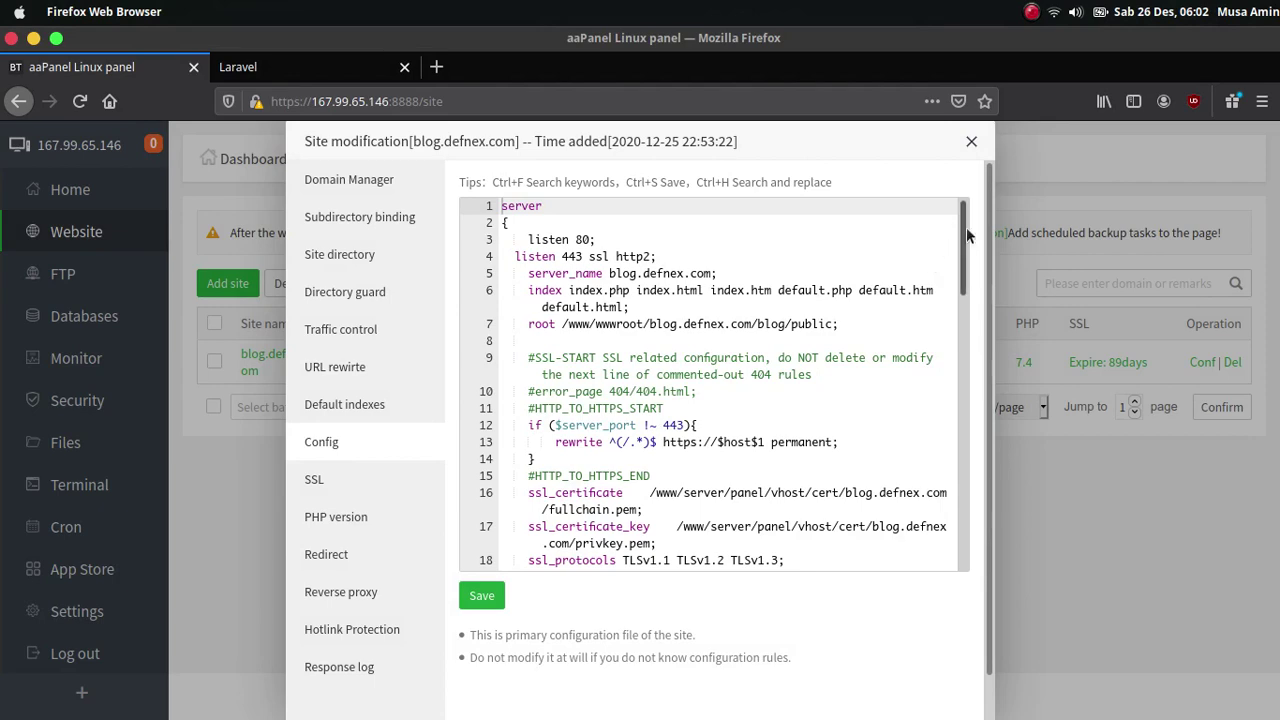
{"action": "mouse_move", "coordinate": [966, 227]}
{"action": "left_mouse_down"}
{"action": "mouse_move", "coordinate": [963, 423]}
{"action": "mouse_move", "coordinate": [974, 380]}
{"action": "mouse_move", "coordinate": [963, 205]}
{"action": "left_mouse_up"}
{"action": "left_click", "coordinate": [375, 188]}
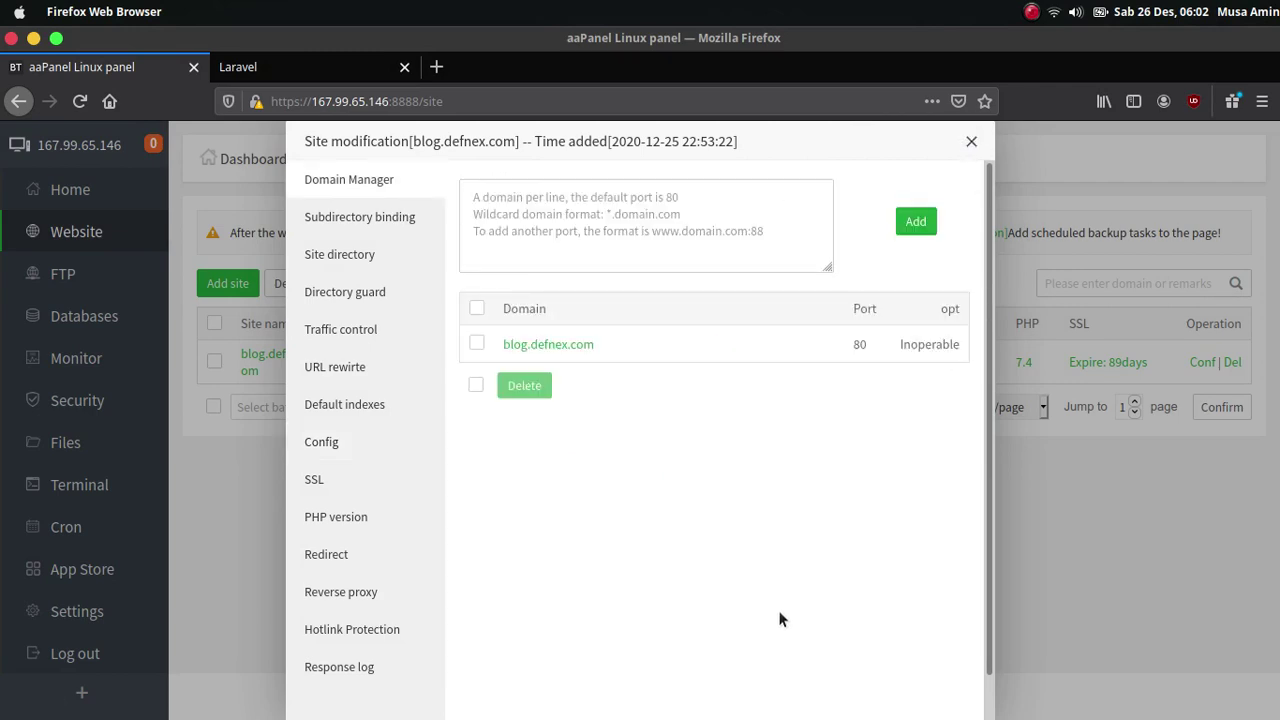
{"action": "left_click", "coordinate": [971, 141]}
{"action": "left_click", "coordinate": [255, 67]}
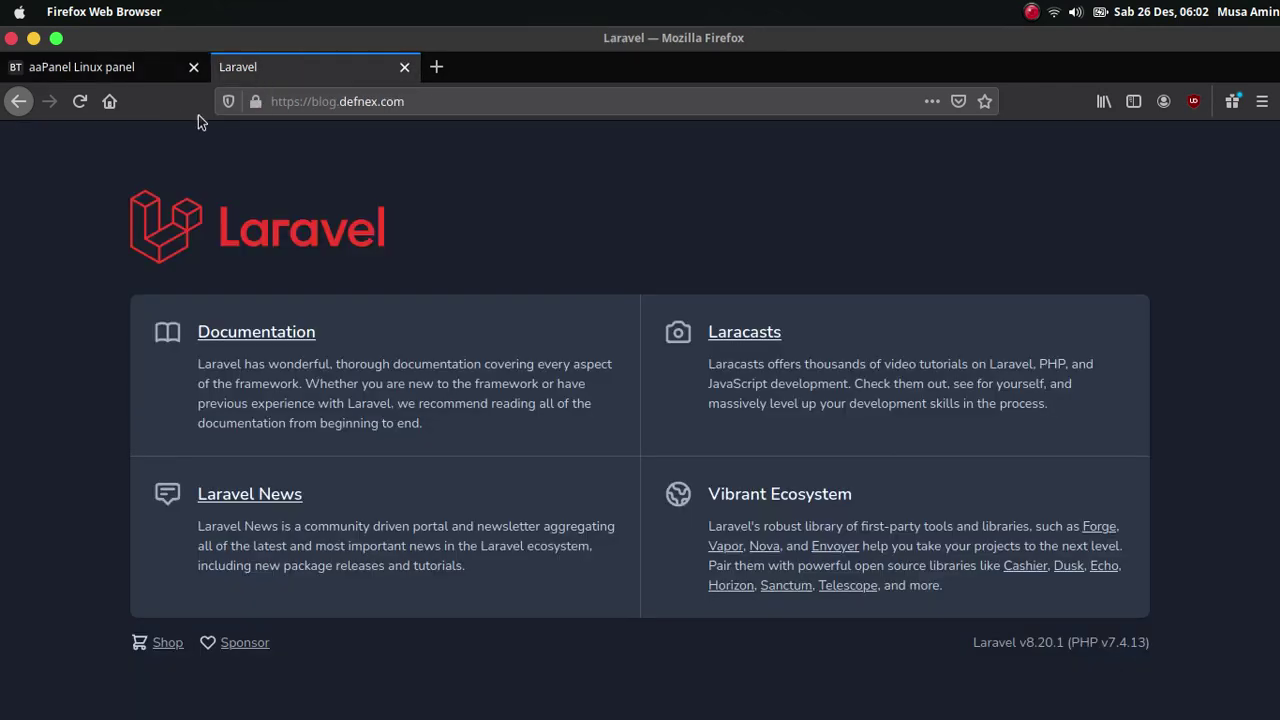
{"action": "left_click", "coordinate": [79, 116]}
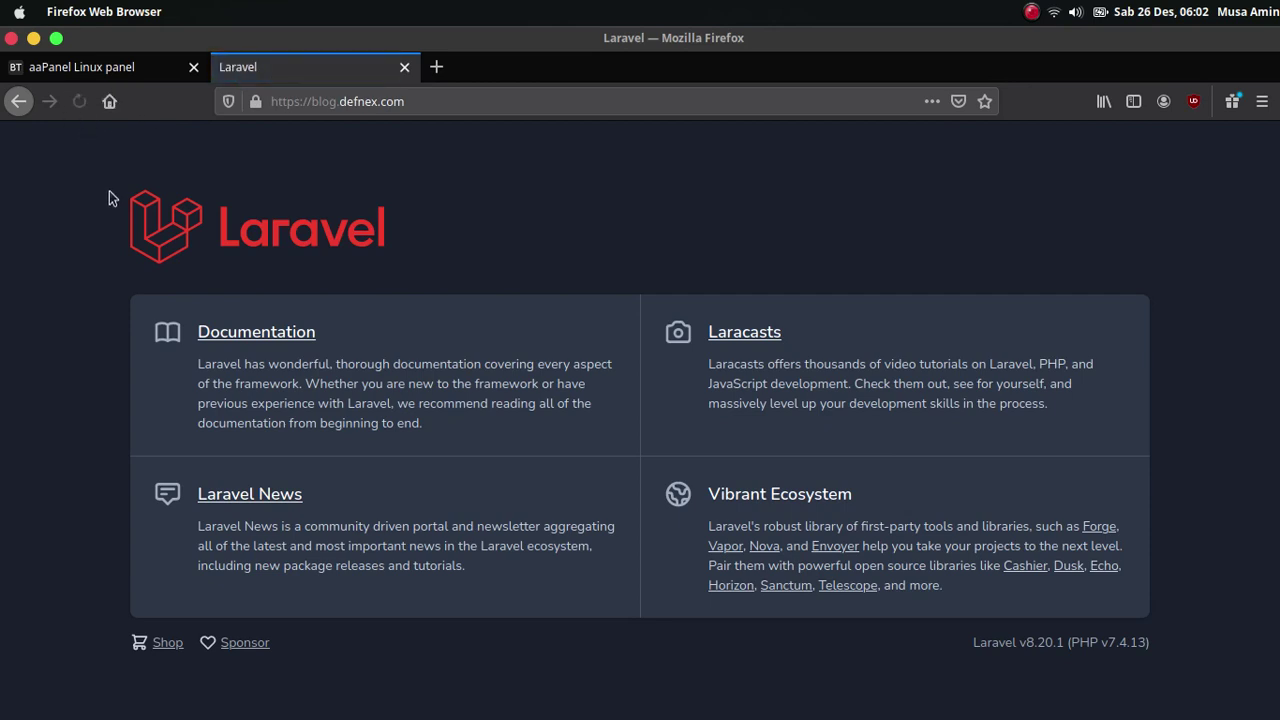